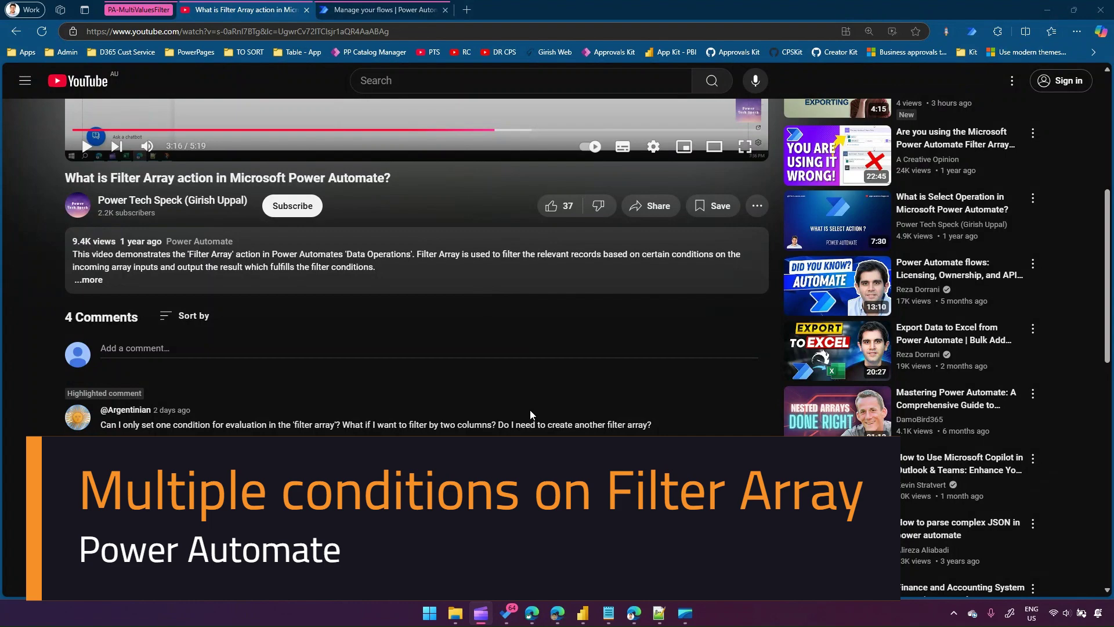
- Seek the Filter Array tutorial back to 1:04
scroll(538, 377, "up", 2)
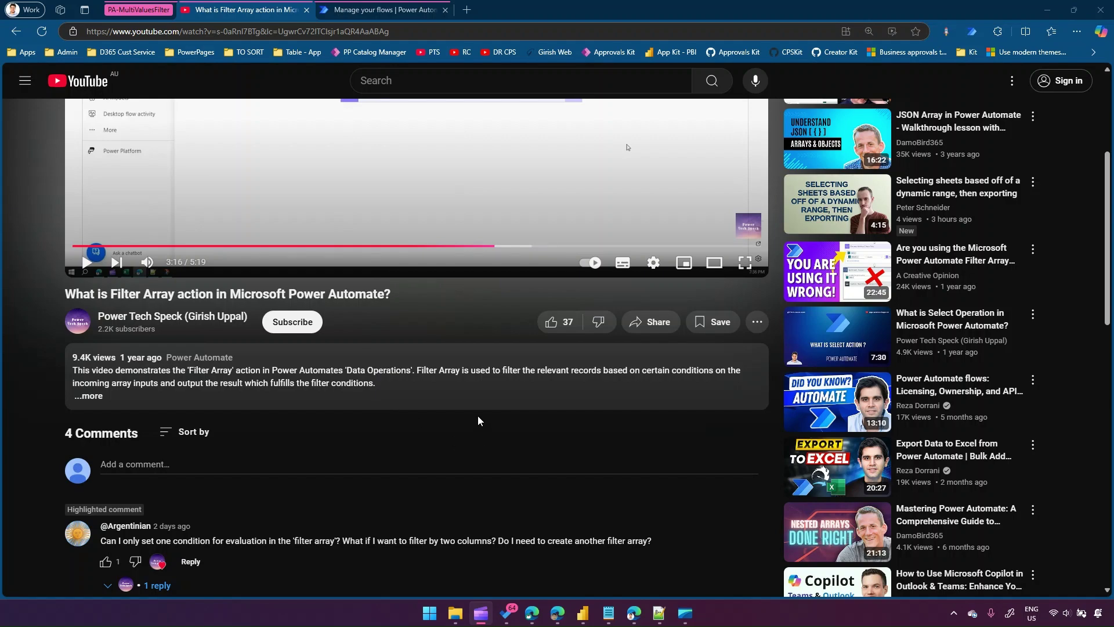
scroll(421, 209, "up", 3)
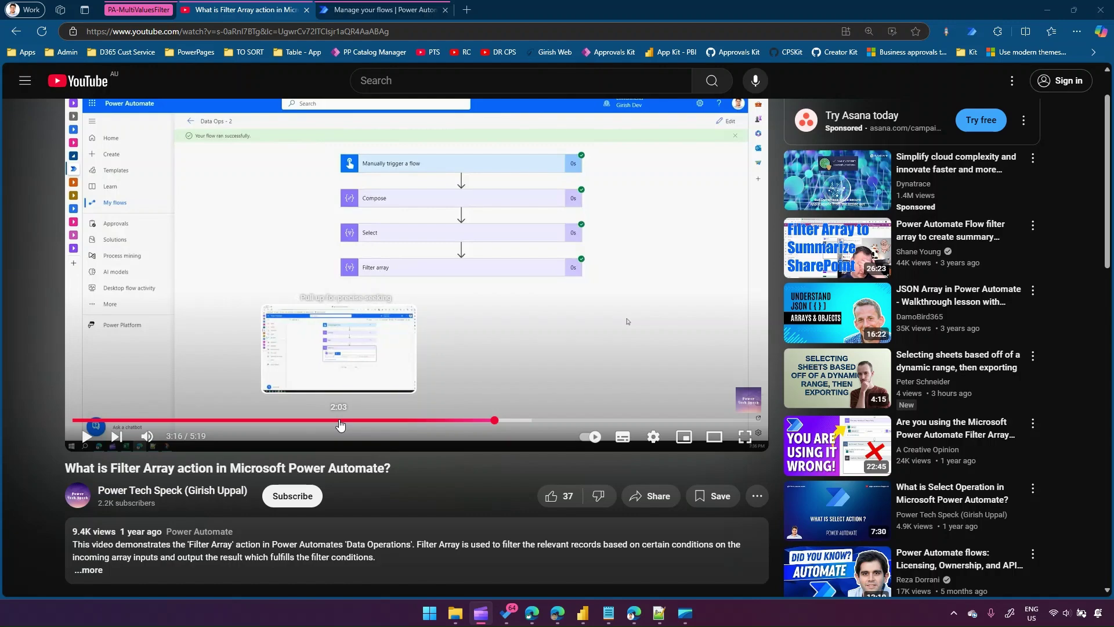
left_click(338, 422)
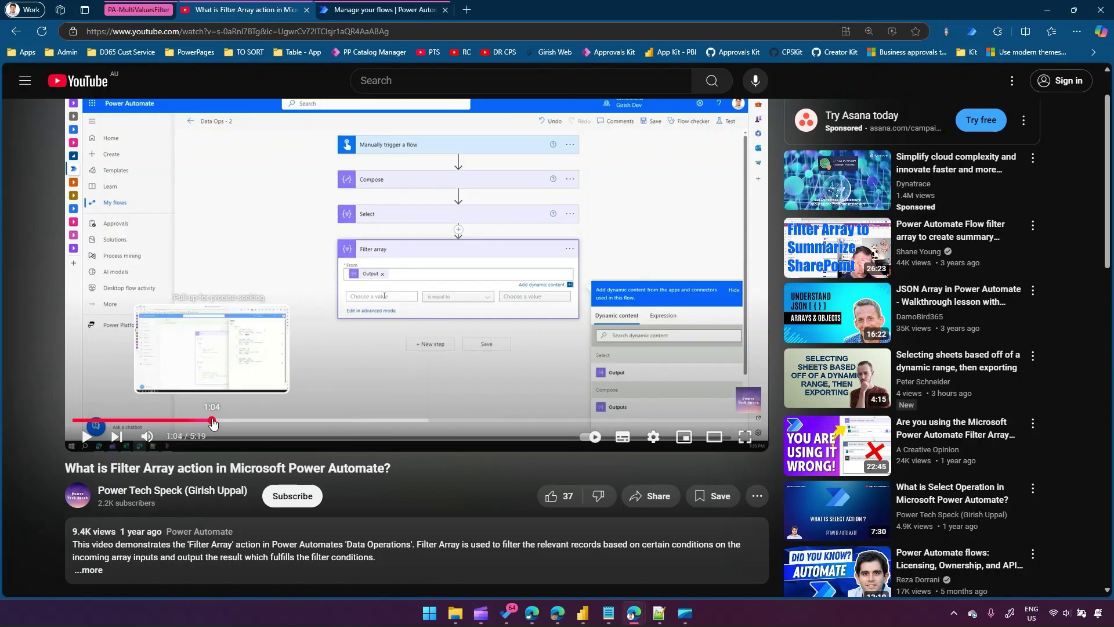
left_click(211, 422)
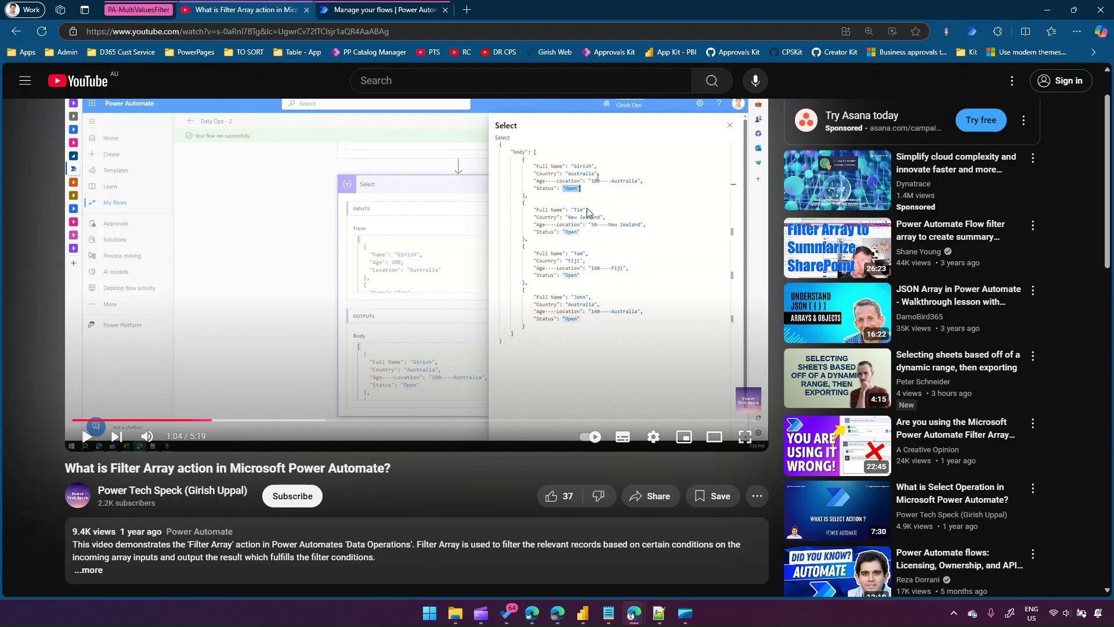
- Highlight the comment asking how to filter by two columns
scroll(377, 486, "down", 4)
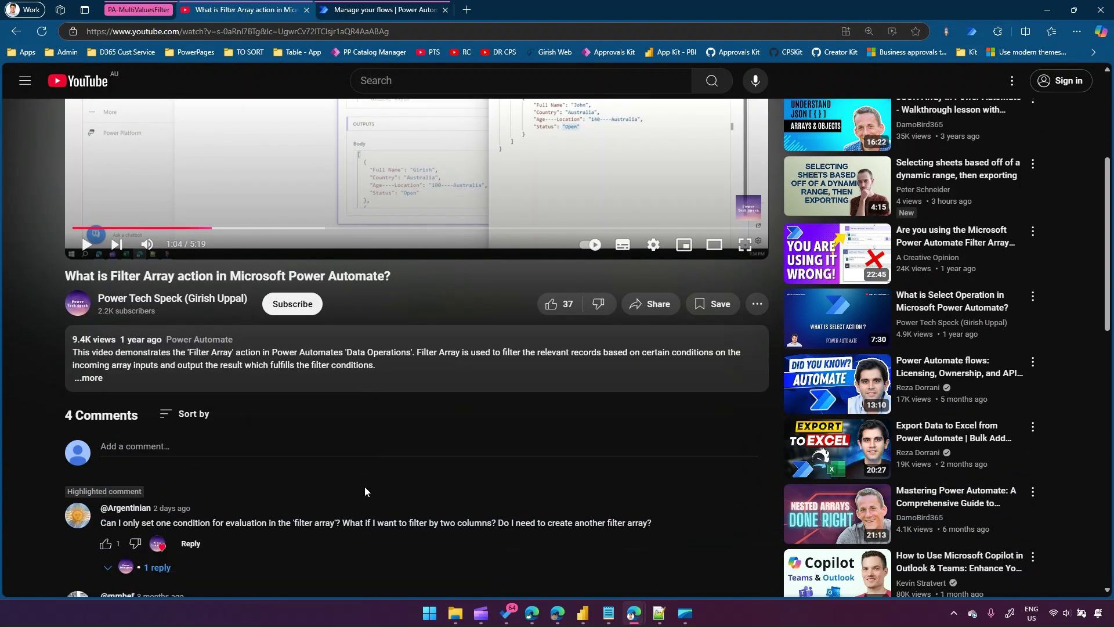
left_click_drag(100, 482, 343, 486)
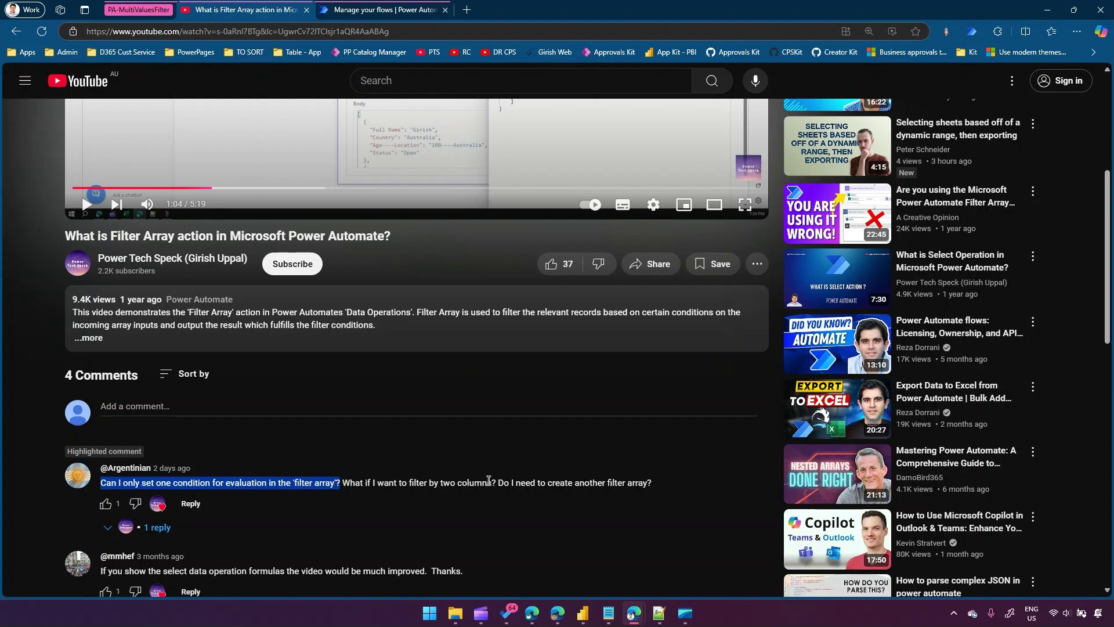
left_click_drag(510, 483, 655, 487)
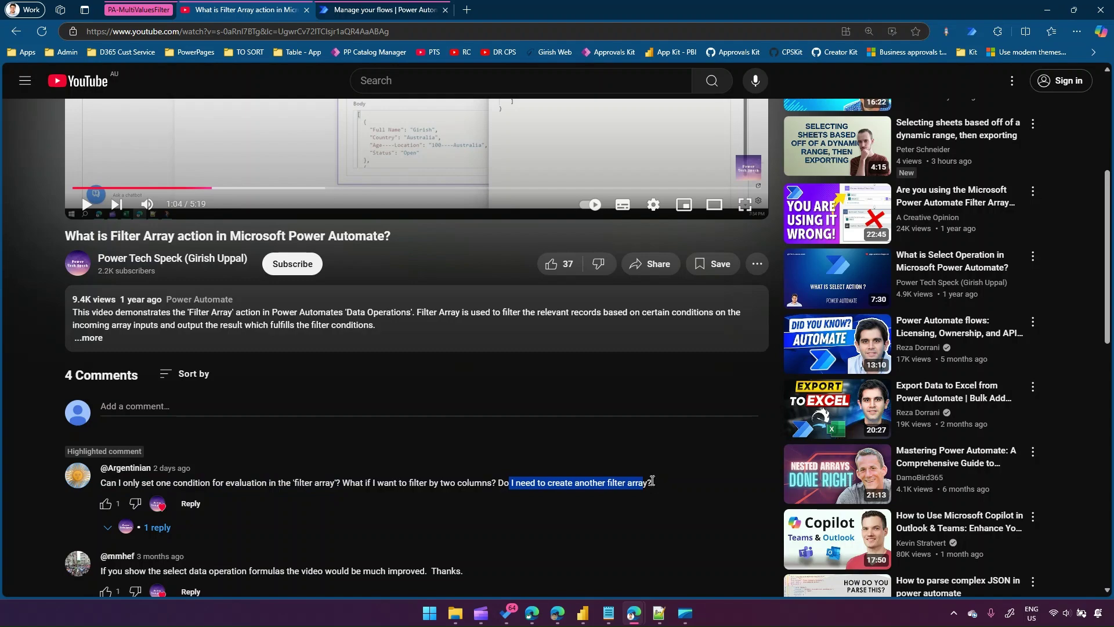
left_click(386, 10)
- Create an instant cloud flow named FilterParameters with a Manually trigger a flow trigger
left_click(644, 236)
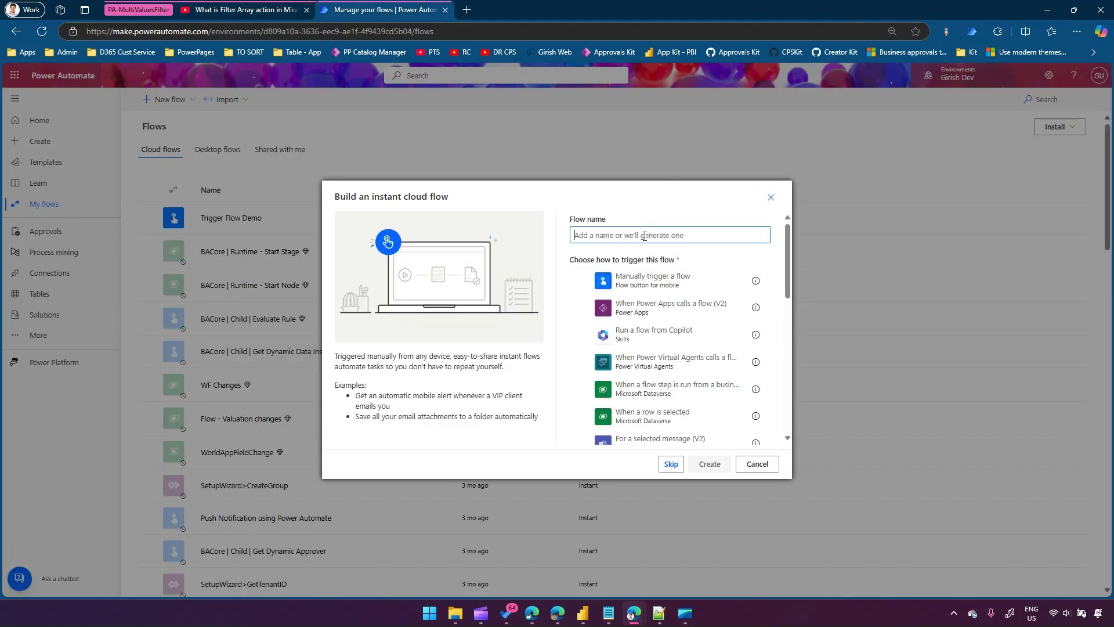
type("FilterParameters")
left_click(646, 278)
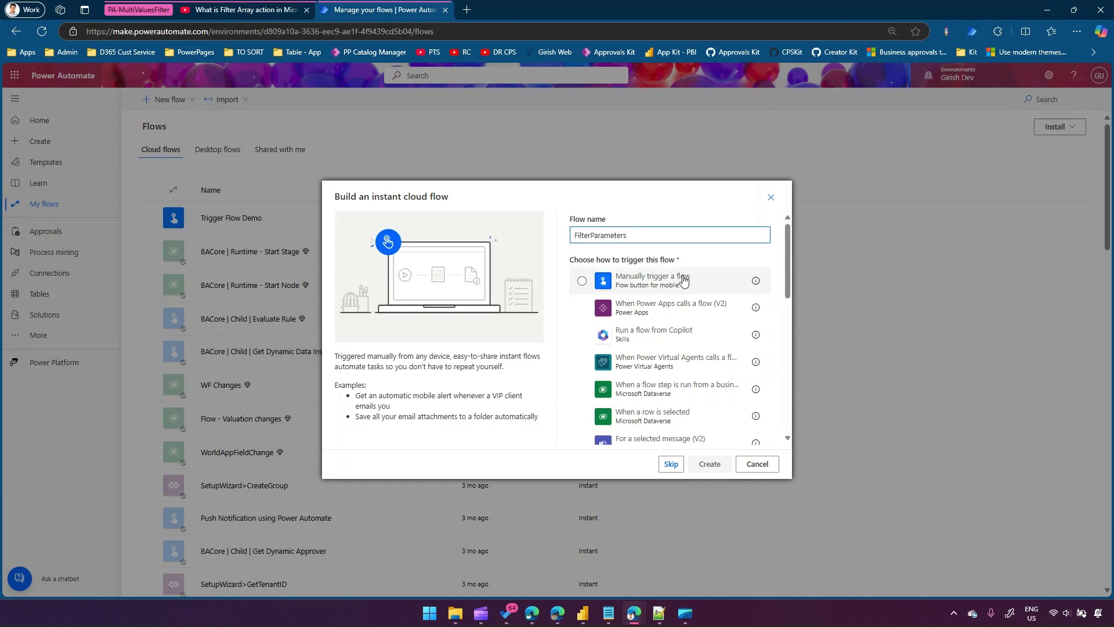
left_click(709, 464)
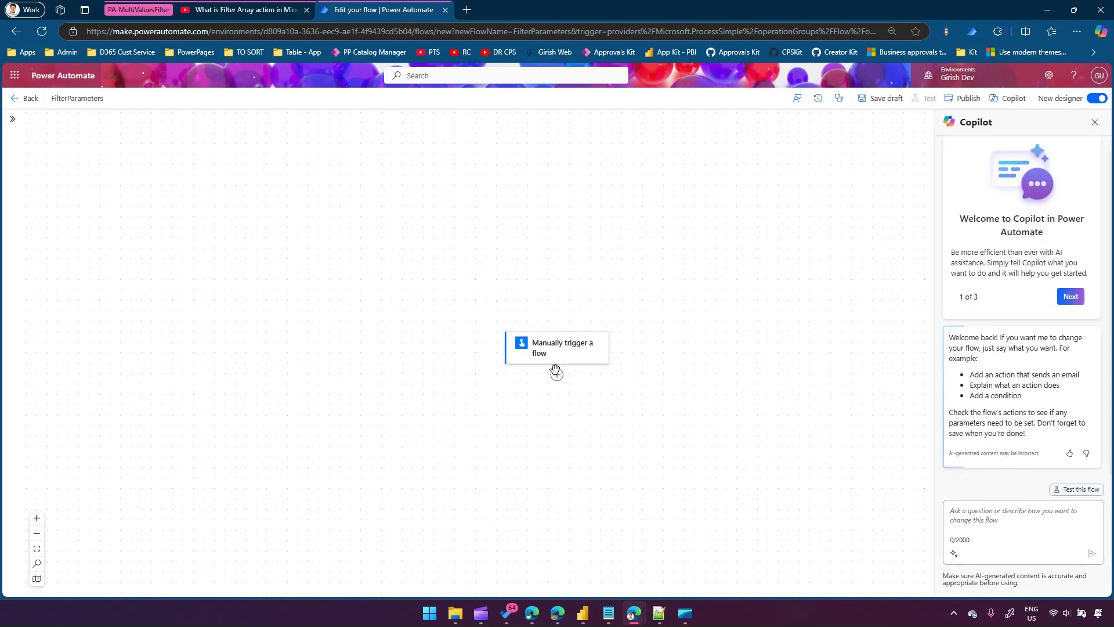
- Add a Compose action, found by searching 'compose', below the manual trigger
left_click(557, 376)
left_click(586, 377)
left_click(113, 99)
left_click(115, 158)
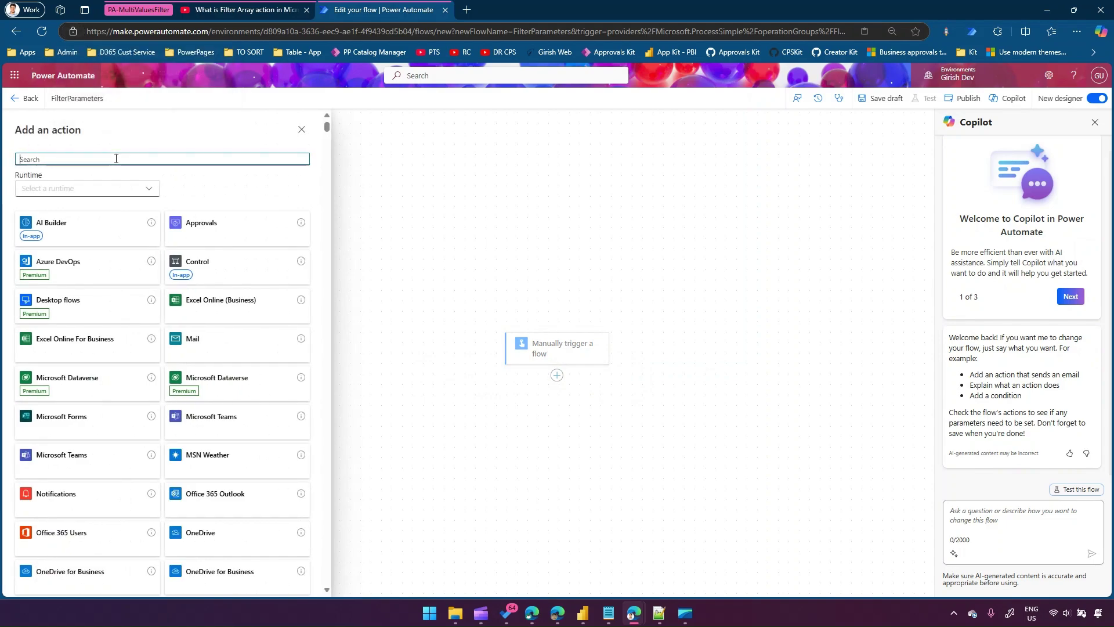
type("compose")
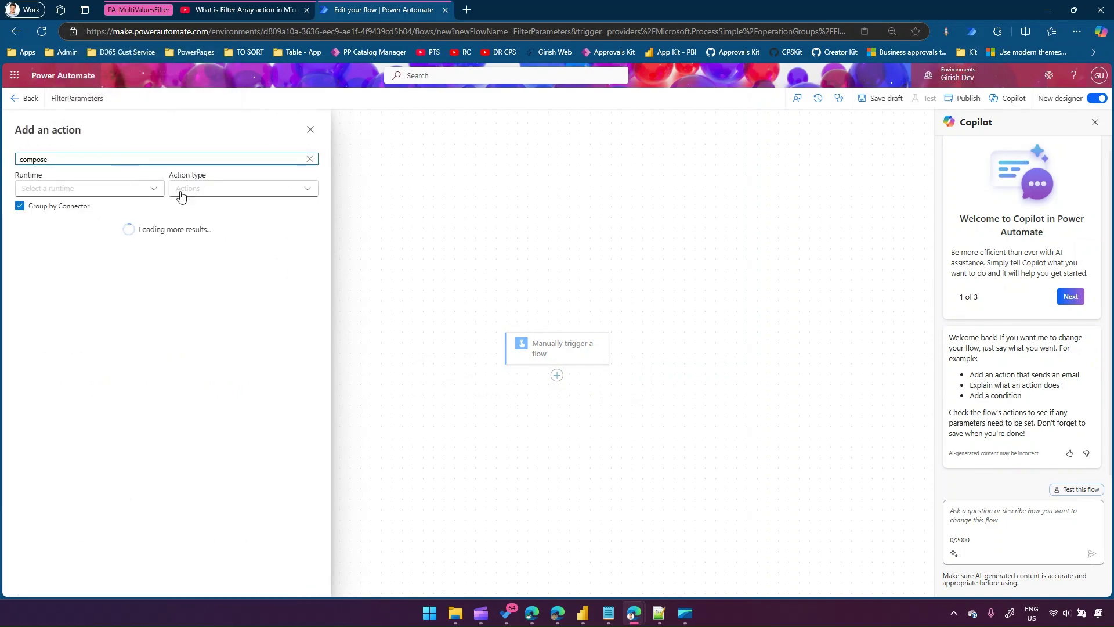
left_click(174, 258)
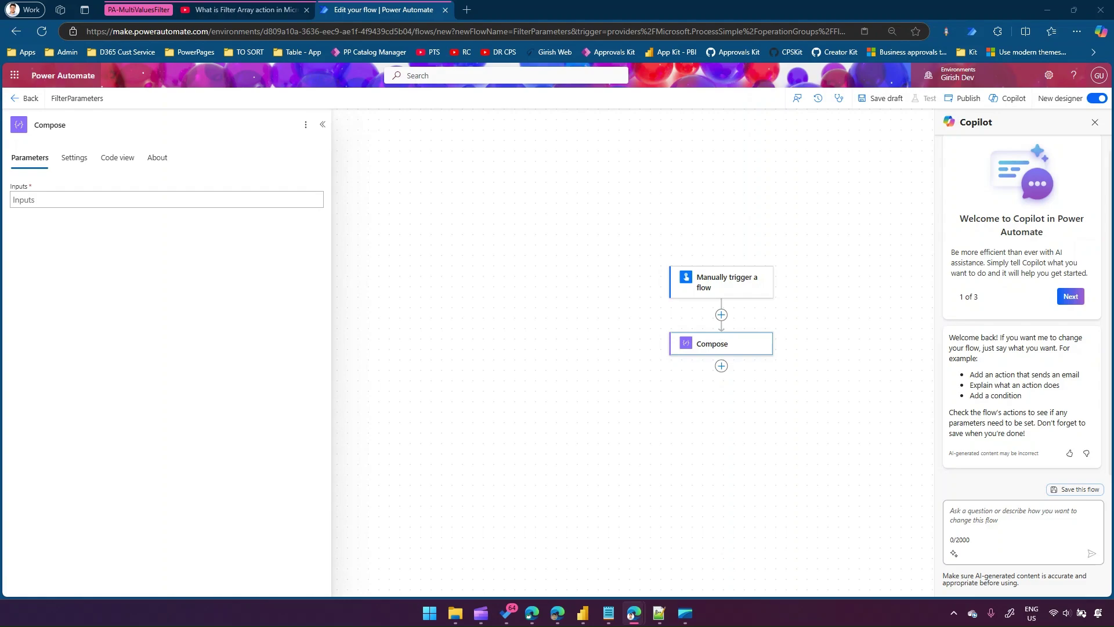
- Type a JSON array into Compose with a first object: name "Girish", age 40
left_click(130, 200)
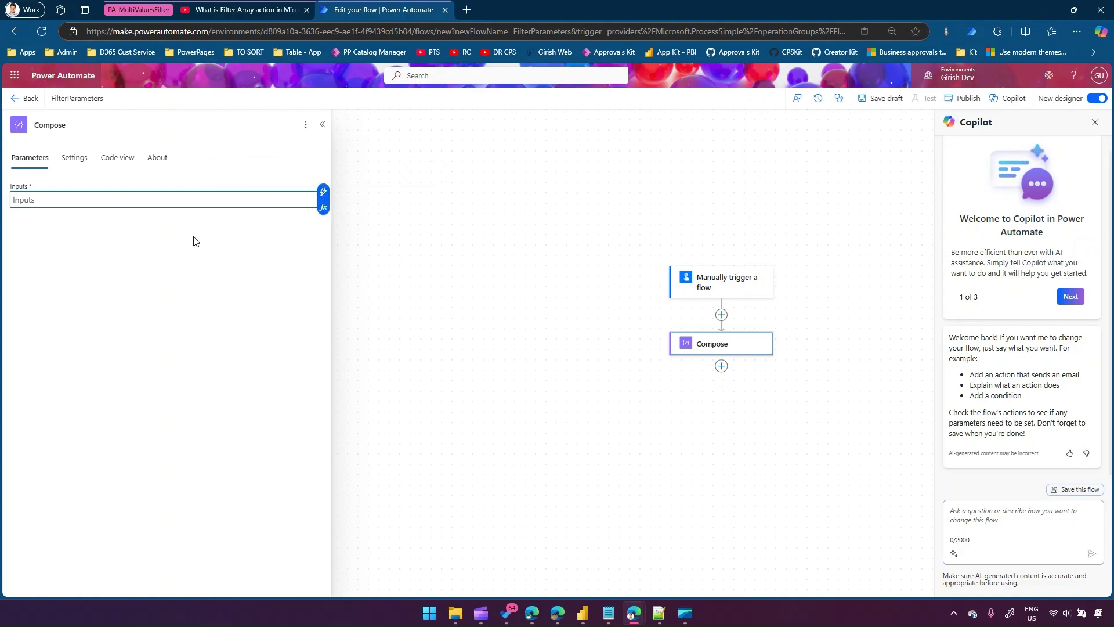
type("[")
key("Return")
key("Return")
key("Return")
key("Return")
key("Return")
key("Return")
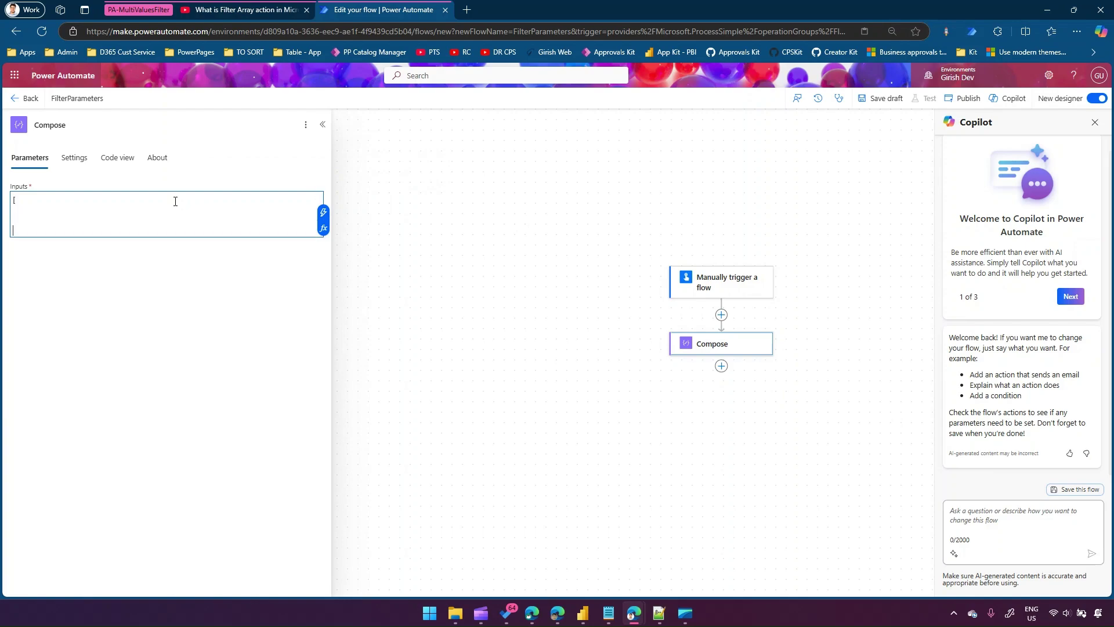
type("]")
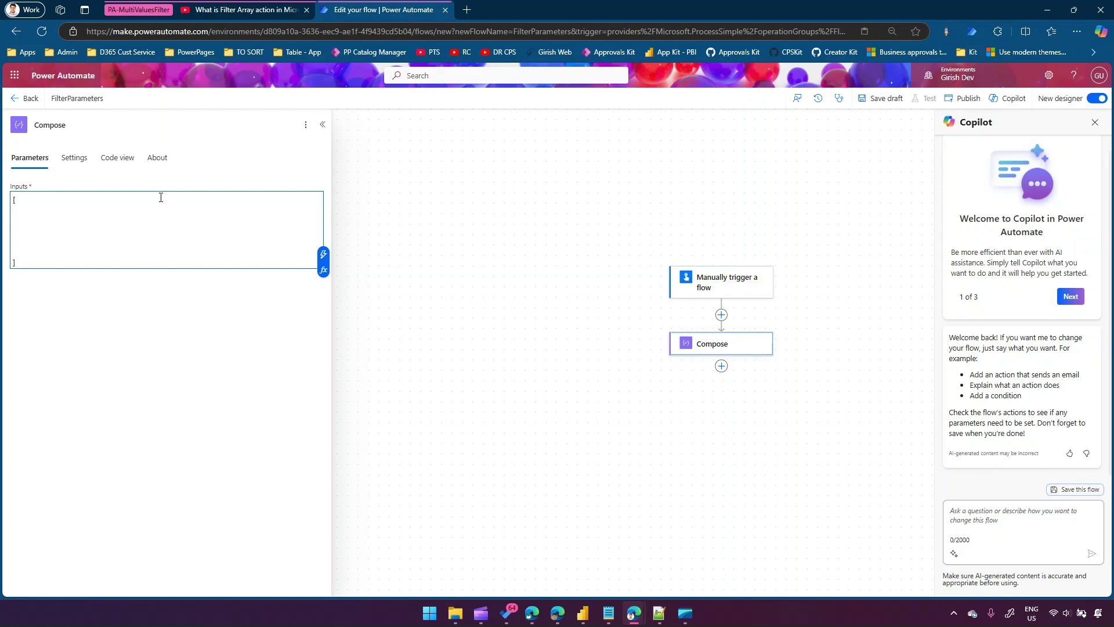
left_click(40, 201)
key("Return")
type("{")
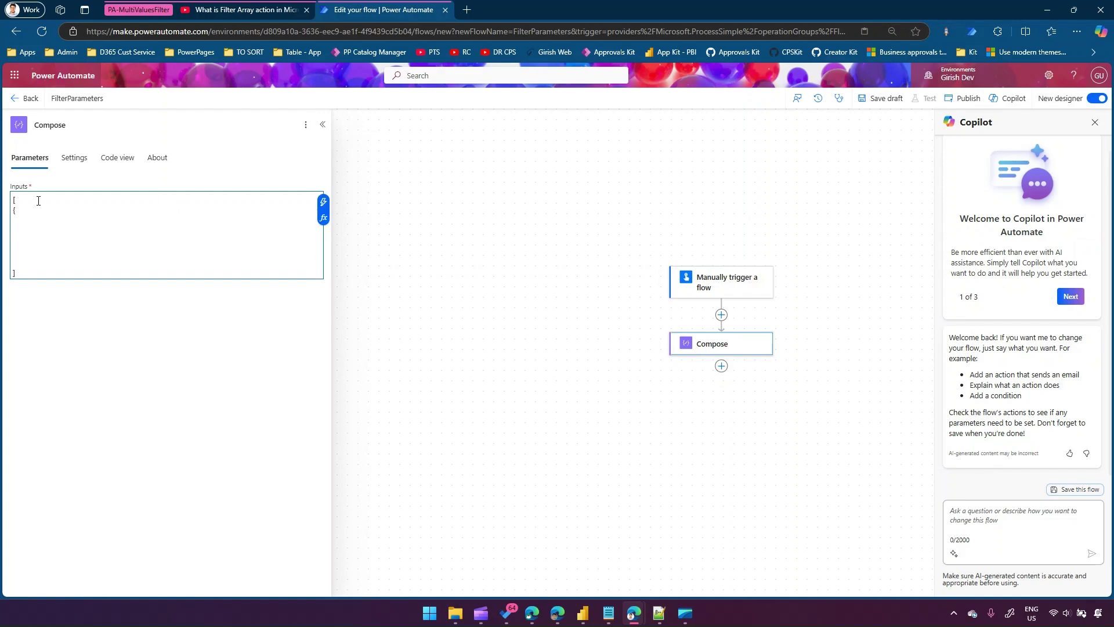
key("Return")
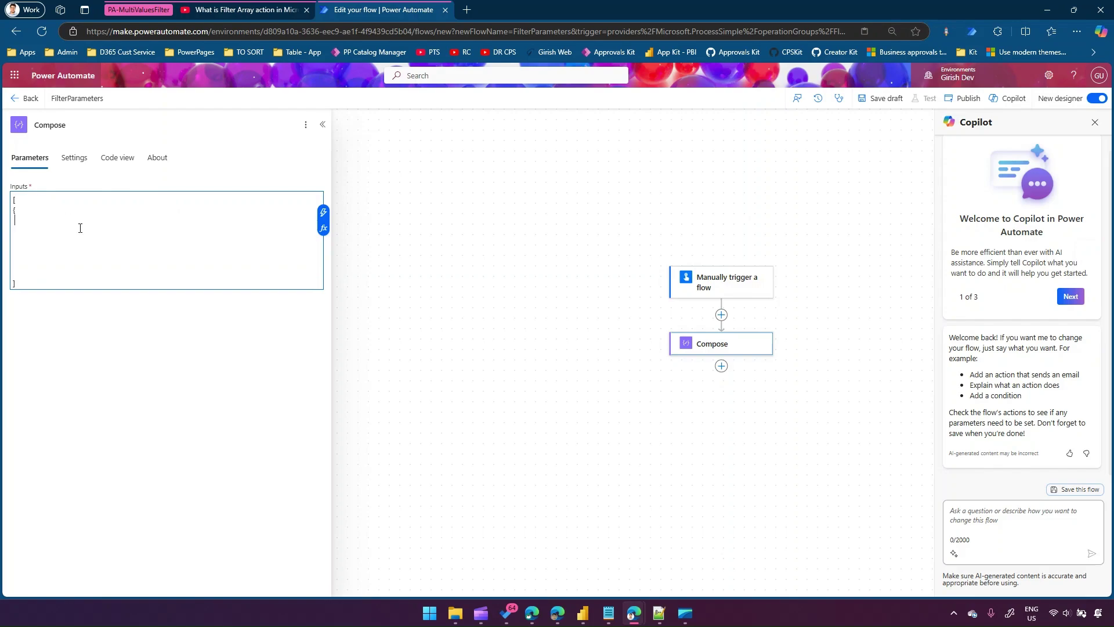
key("ctrl+plus")
key("ctrl+plus")
key("ctrl+plus")
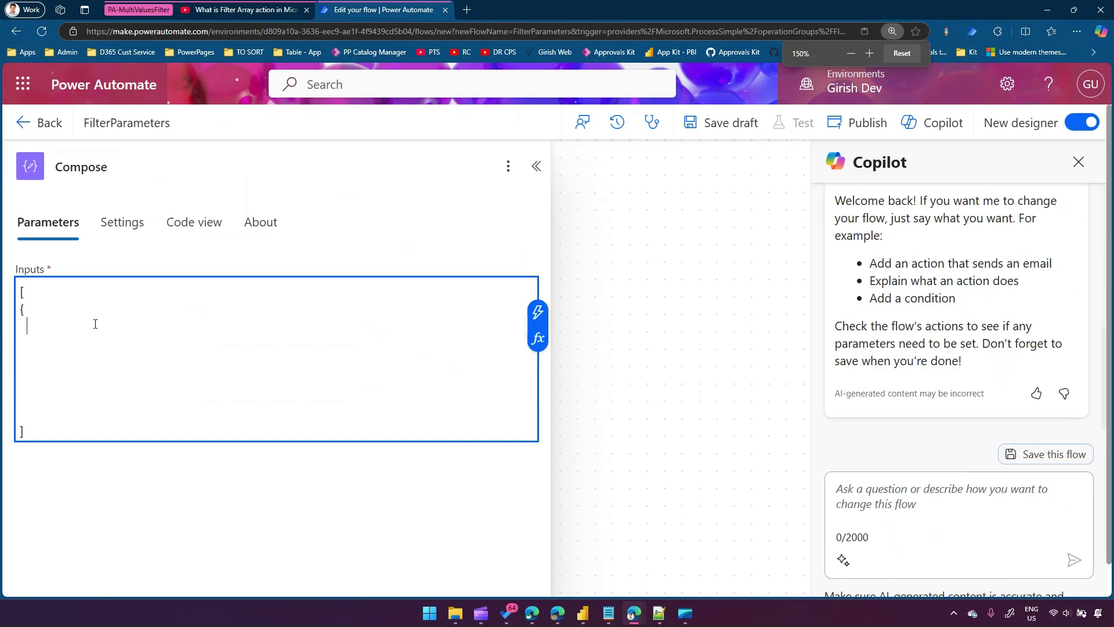
type("\"name\":")
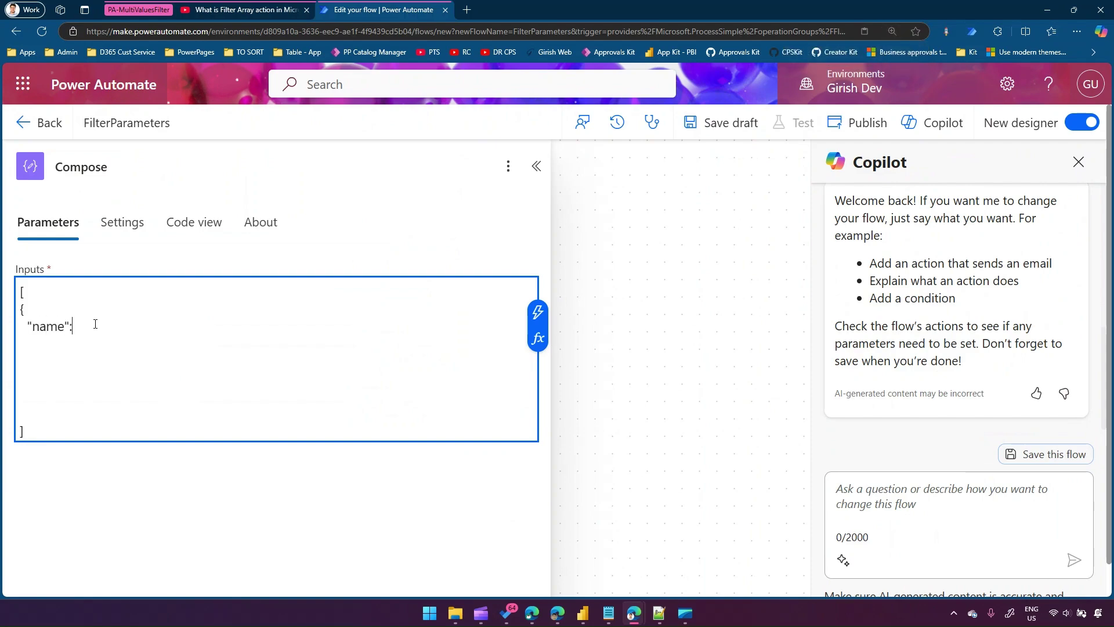
type(" \"Girish\",")
key("Return")
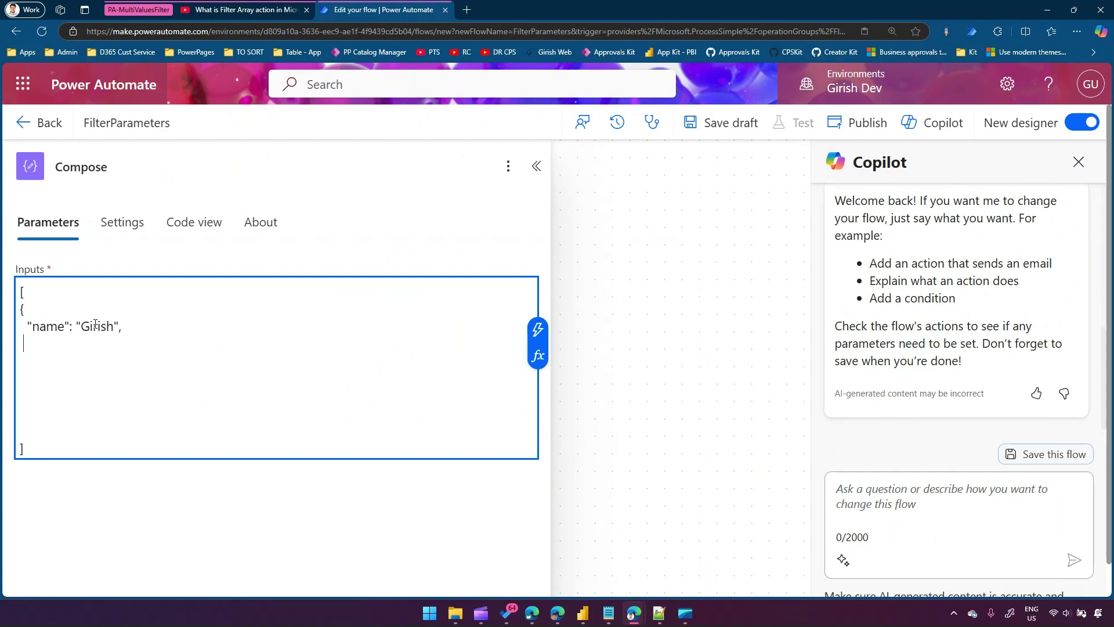
type("\"age\": 40")
key("Return")
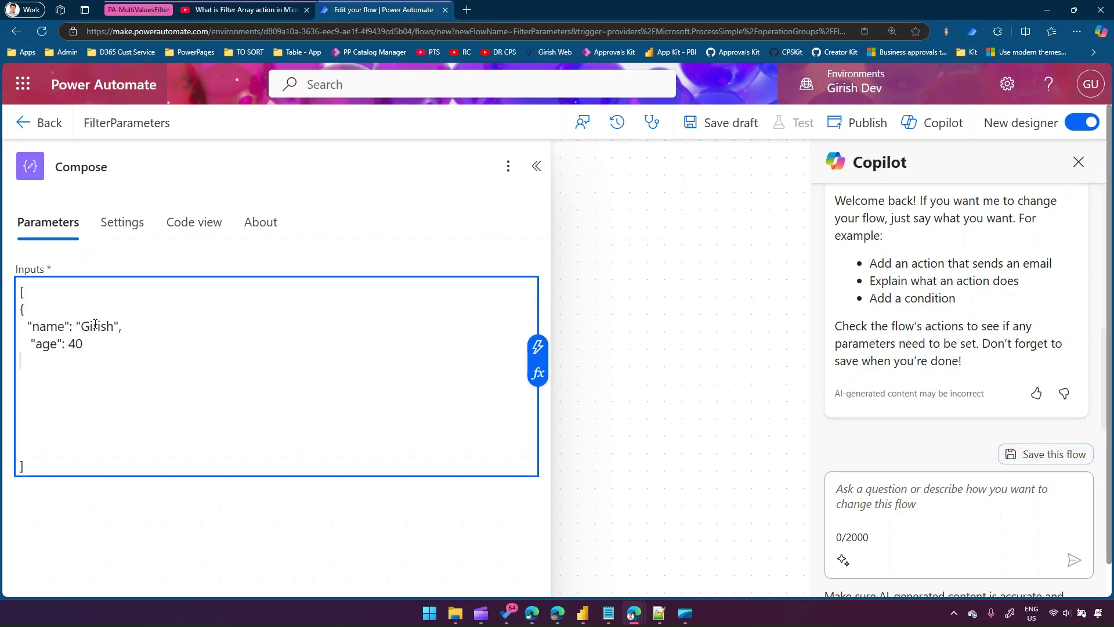
type("},")
key("Return")
key("Return")
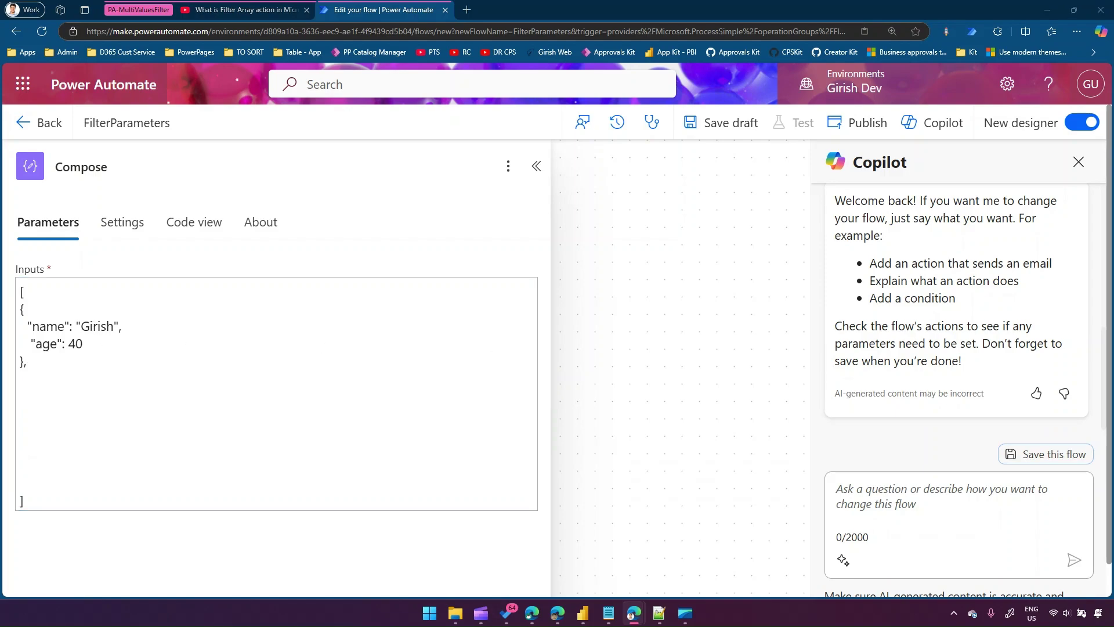
key("ctrl+0")
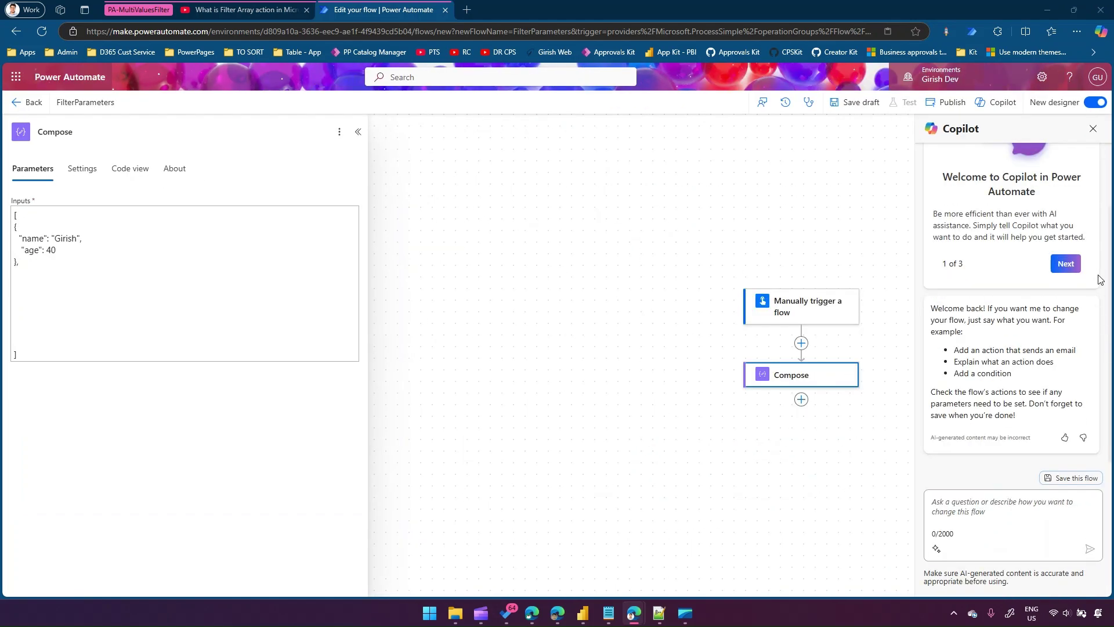
- Replace the Compose input with a pasted five-record name/age array and review its values
left_click(99, 321)
key("ctrl+a")
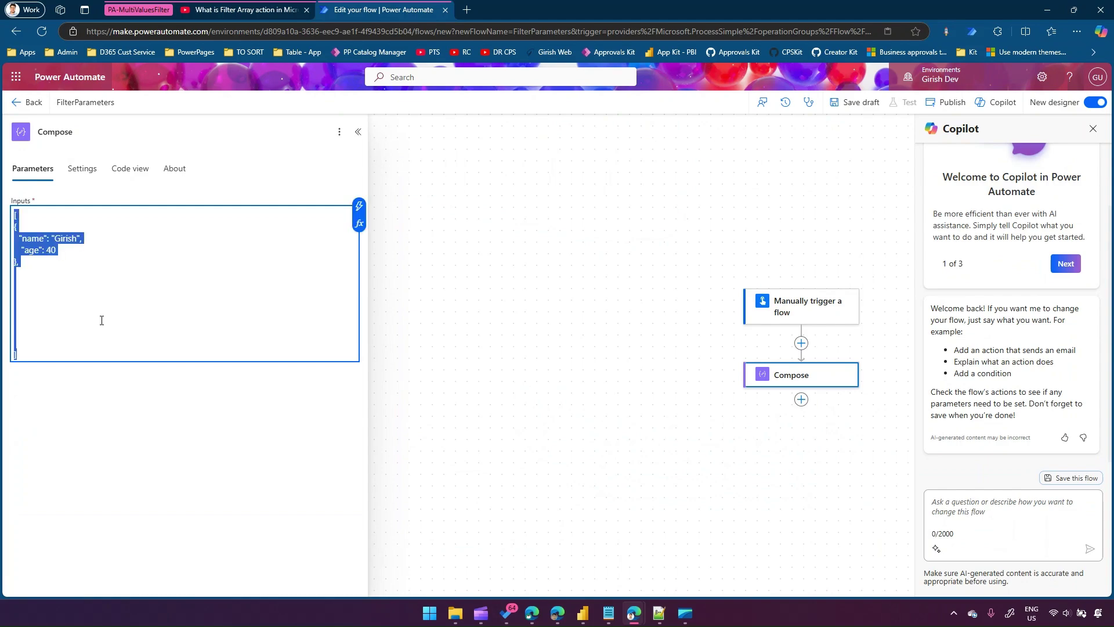
type("[   {     \"name\": \"Girish\",     \"age\": 40   },   {     \"name\": \"Girish\",     \"age\": 55   },   {     \"name\": \"Jim\",     \"age\": 55   },   {     \"name\": \"John\",     \"age\": 45   },   {     \"name\": \"Jim\",     \"age\": 50   } ]")
left_click(70, 238)
left_click(49, 296)
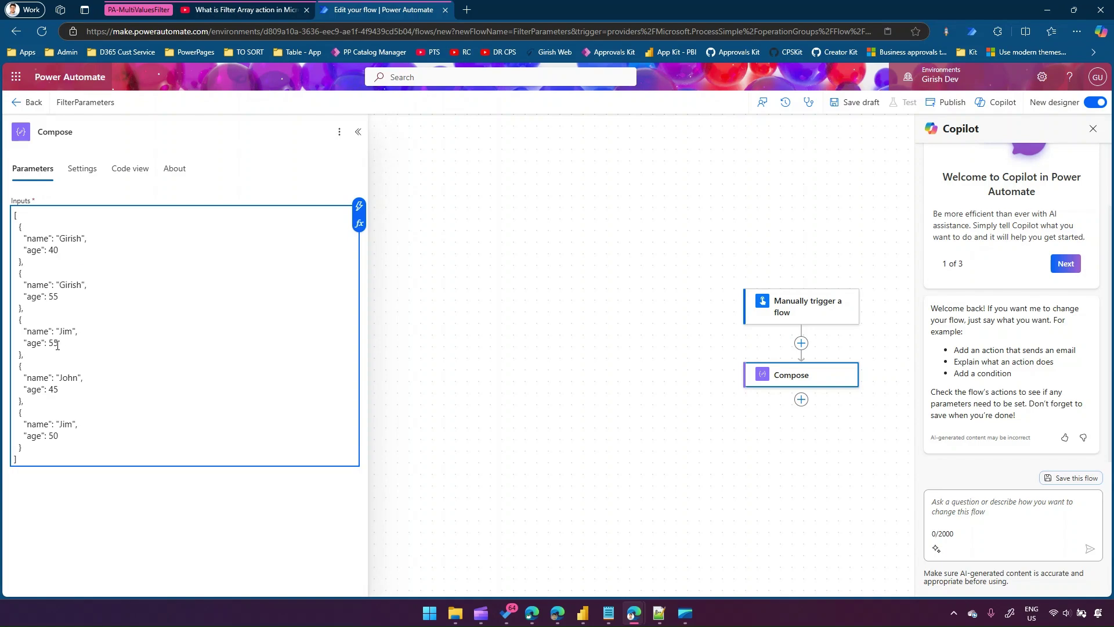
left_click(75, 388)
left_click(802, 399)
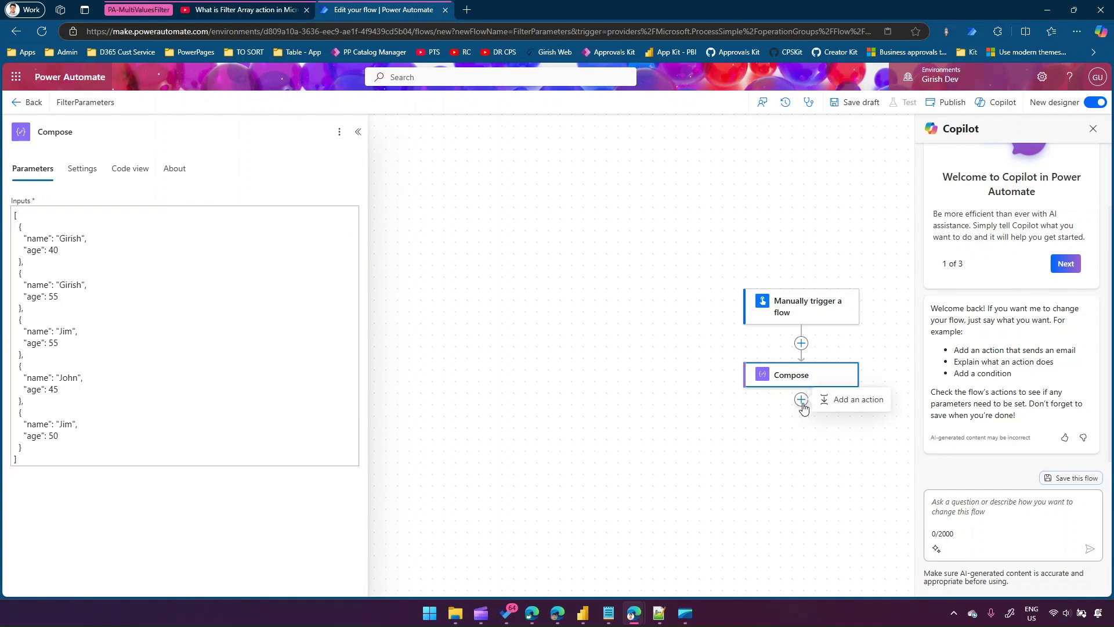
- Add a Select action whose From is the Compose Outputs
left_click(837, 401)
type("select")
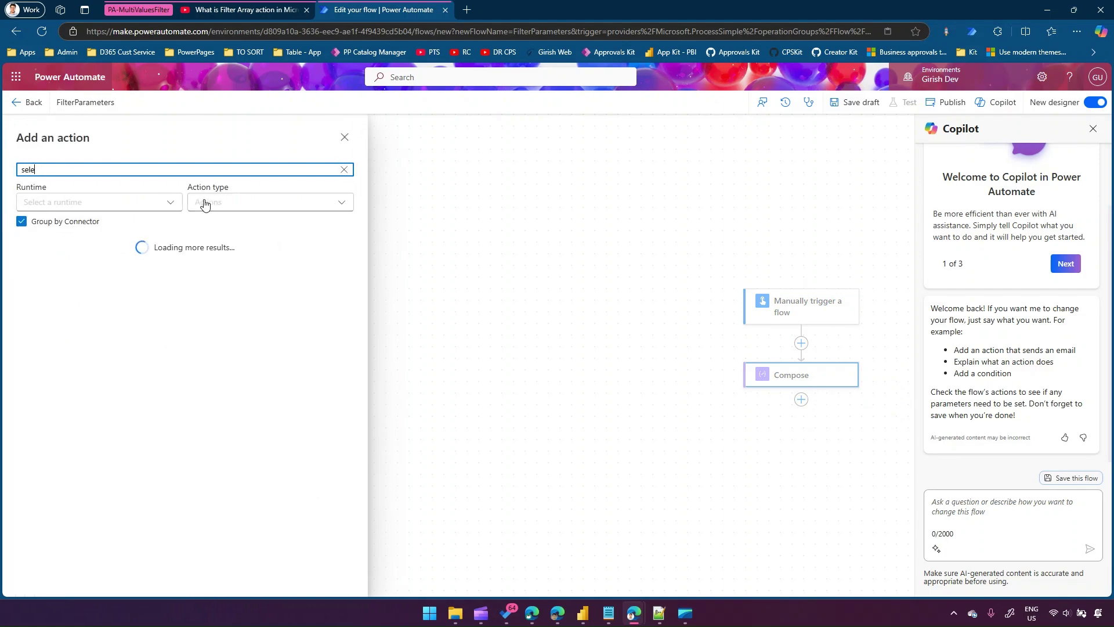
left_click(98, 411)
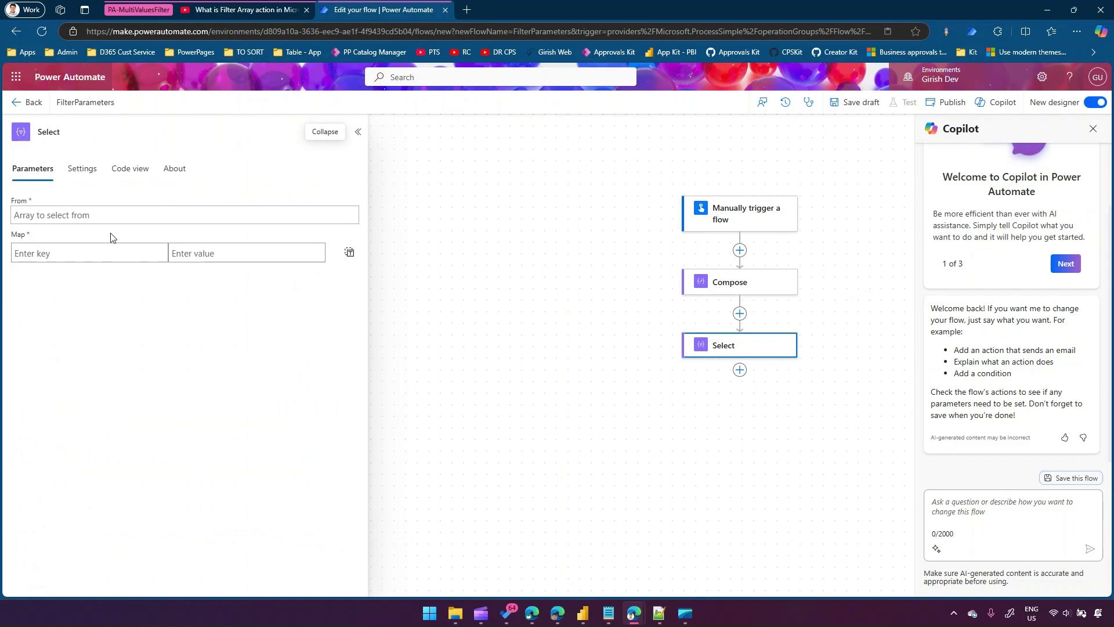
left_click(114, 217)
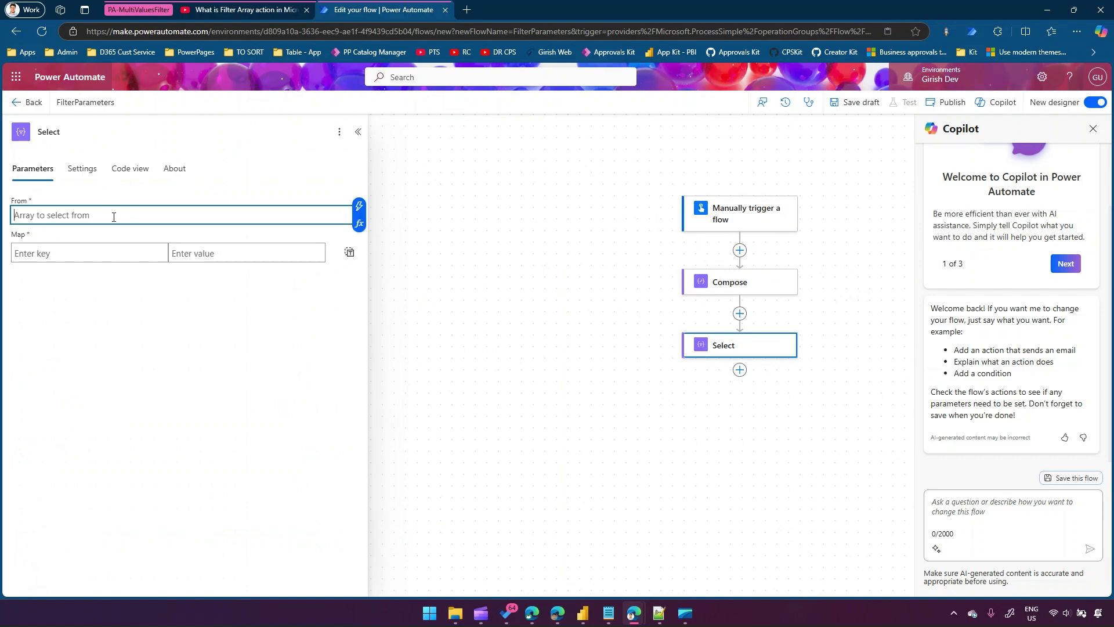
left_click(359, 210)
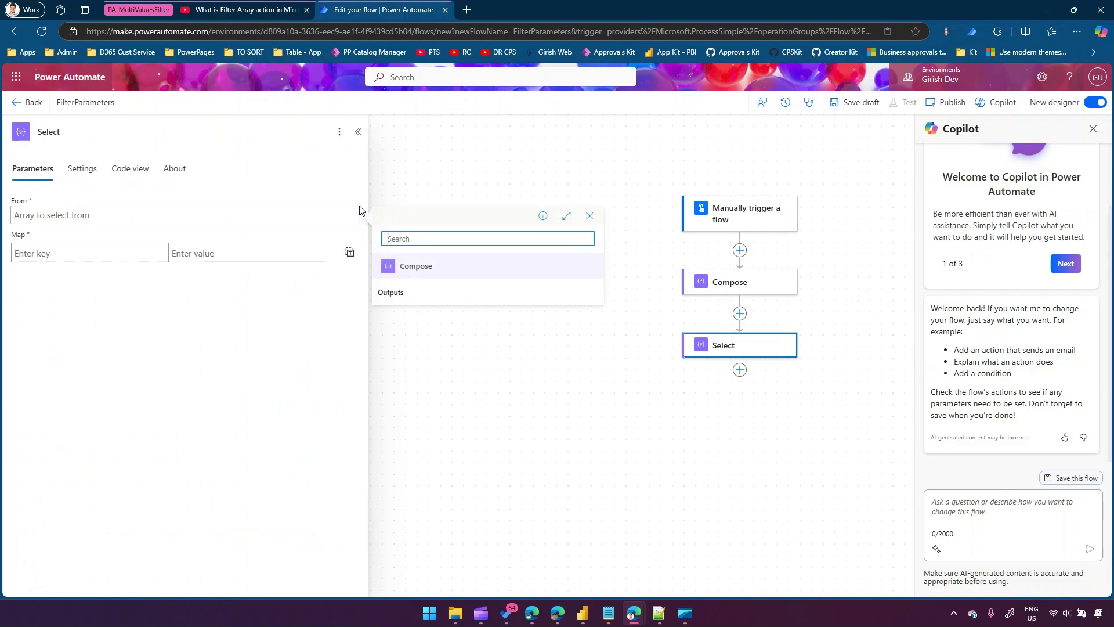
left_click(402, 296)
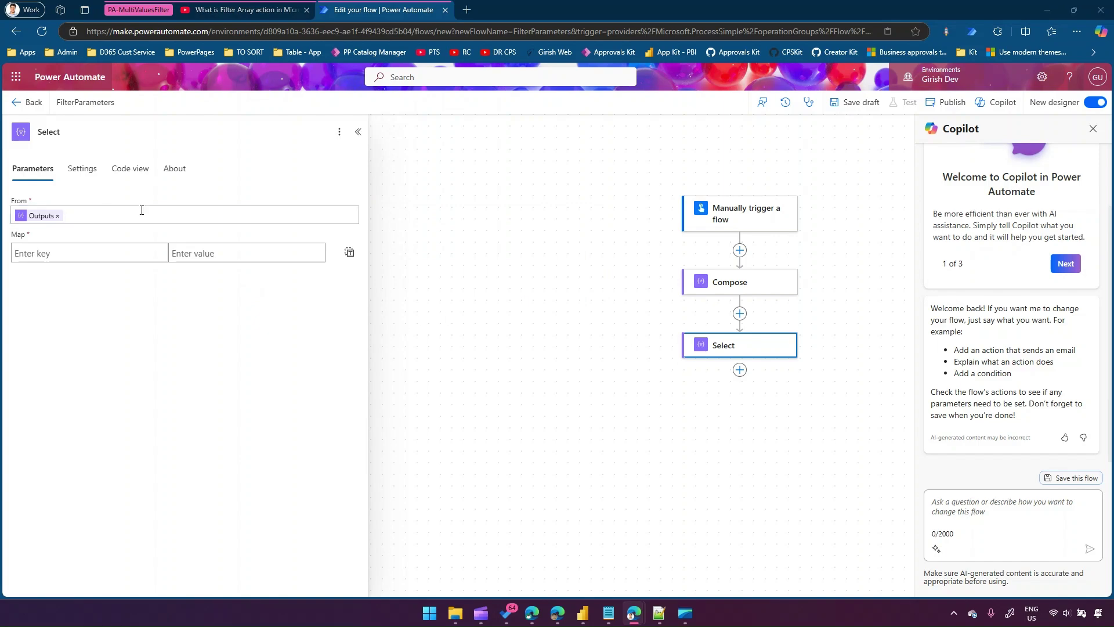
- Add Select map keys name and age
left_click(92, 253)
type("name")
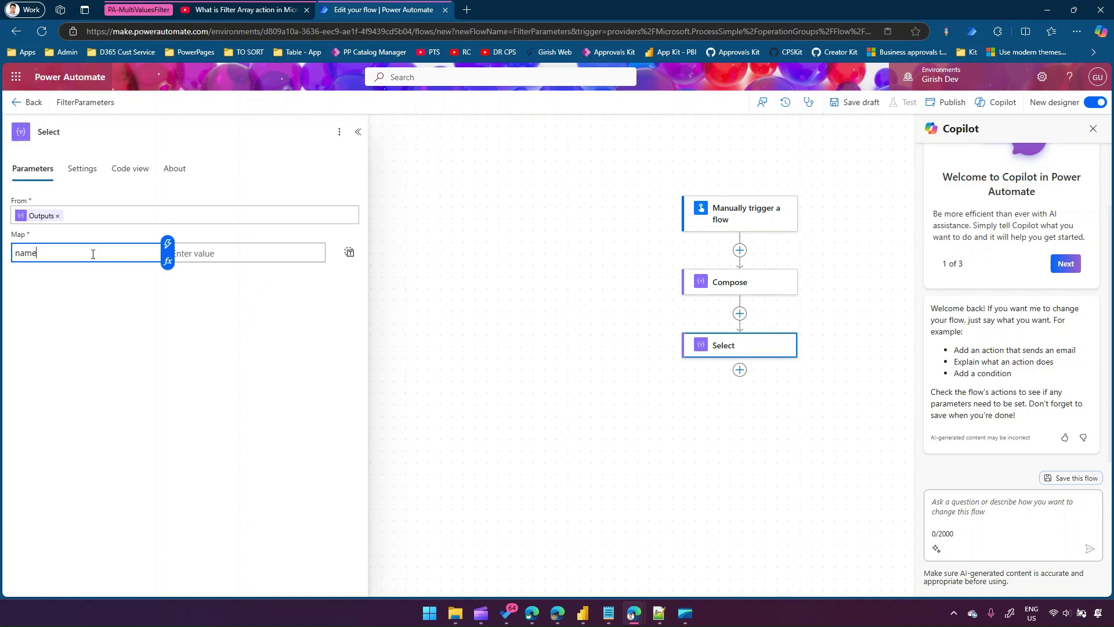
left_click(85, 273)
type("age")
- Set the name key's value to the expression item()?['name']
left_click(220, 258)
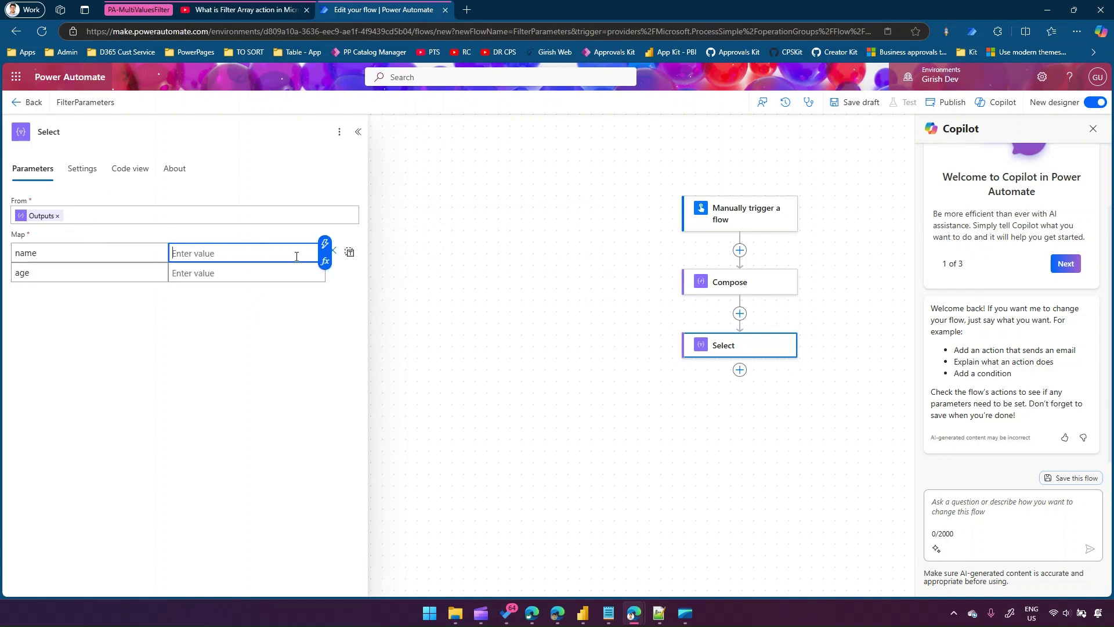
left_click(325, 246)
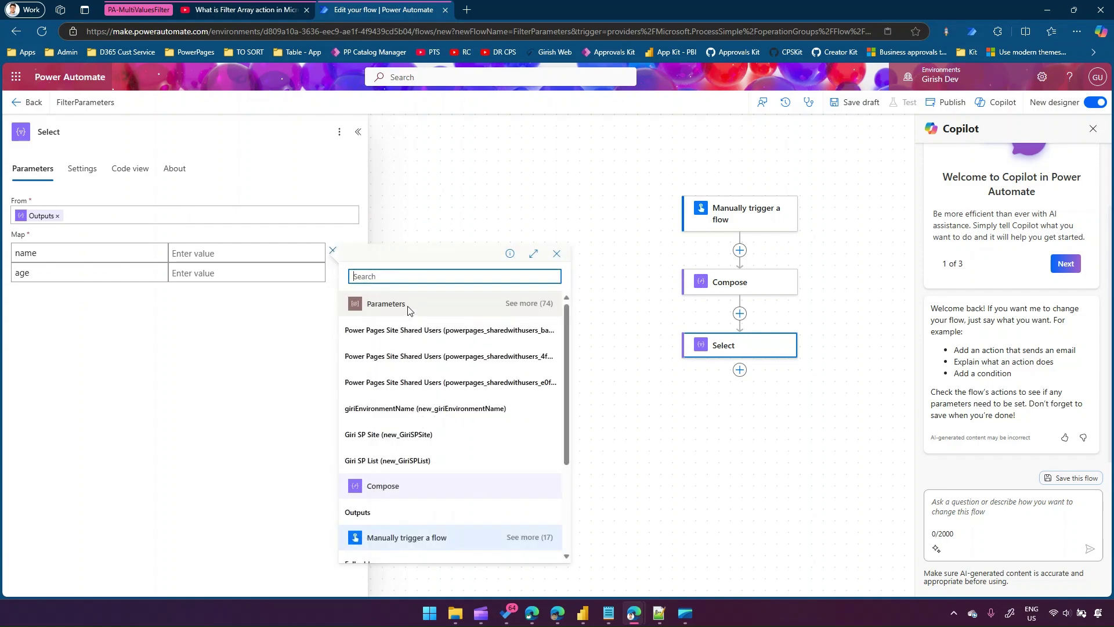
type("name")
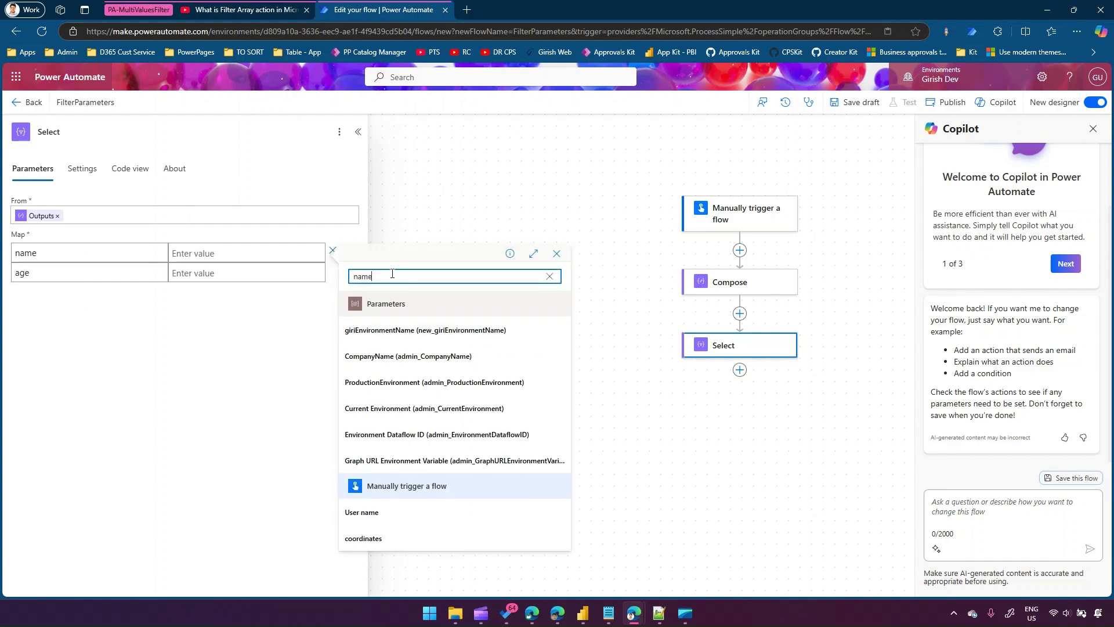
key("ctrl+a")
key("BackSpace")
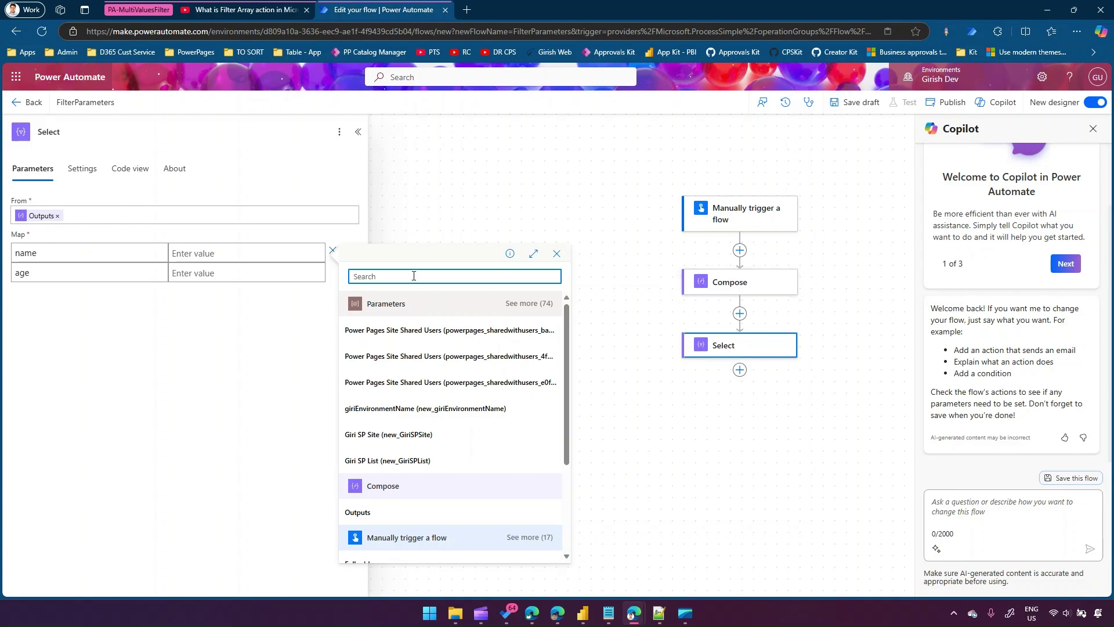
type("name")
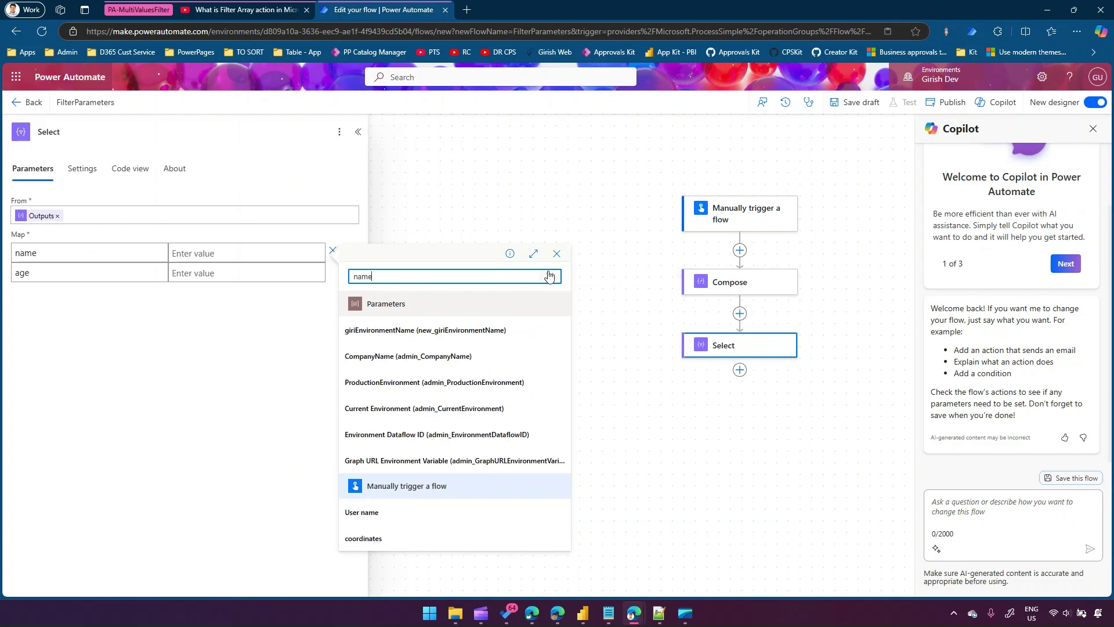
left_click(585, 253)
left_click(741, 345)
left_click(208, 259)
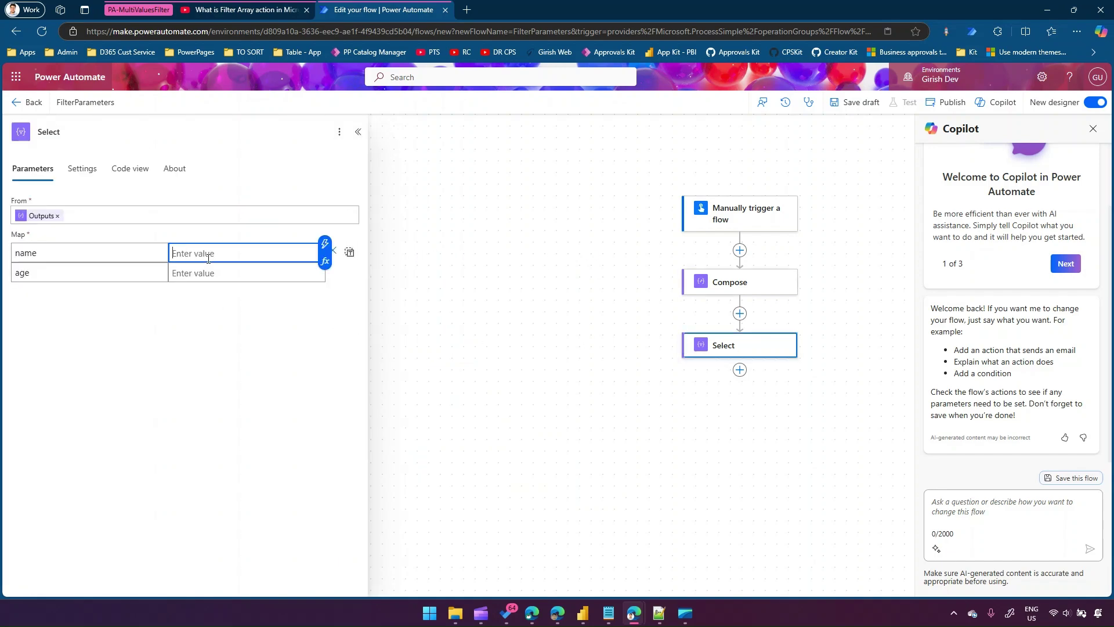
left_click(325, 260)
type("i")
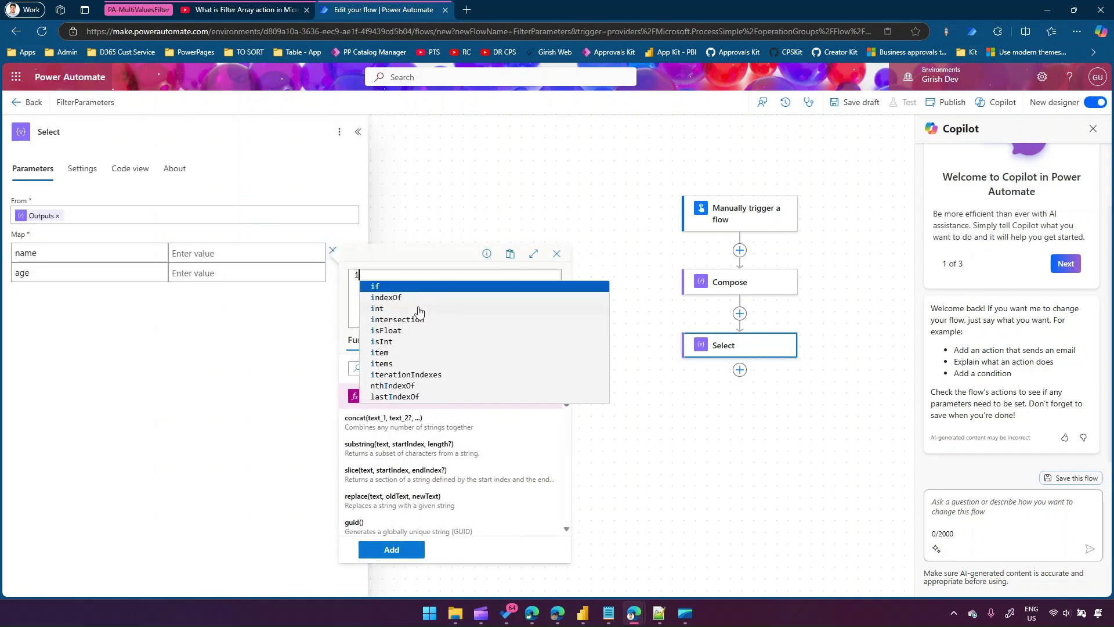
type("tem()?['name")
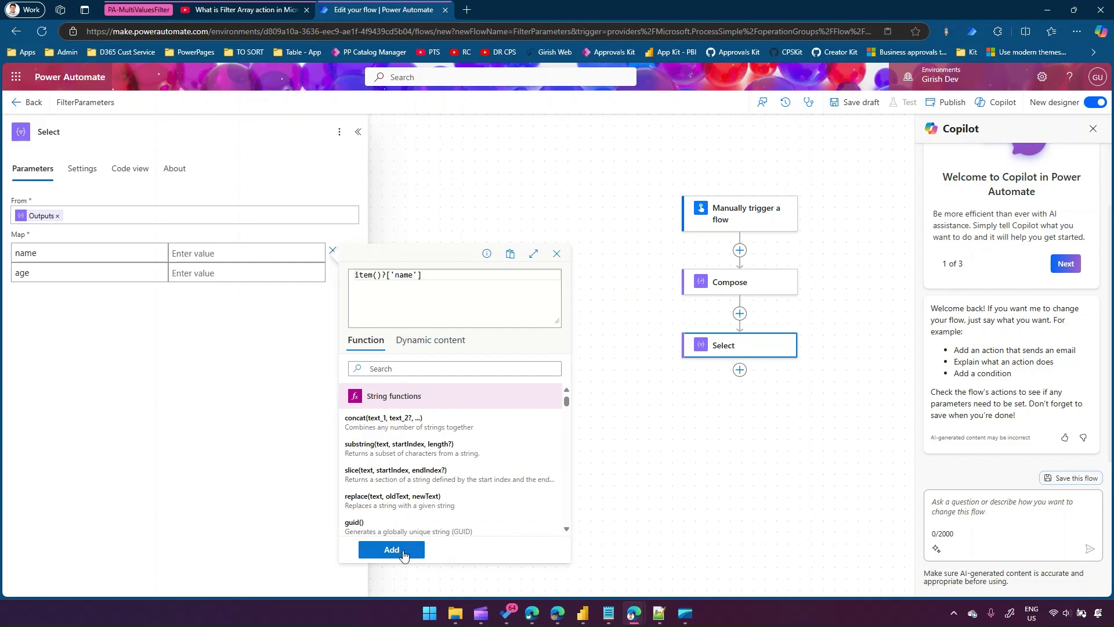
left_click(391, 549)
- Set the age key's value to the expression item()?['age']
left_click(235, 274)
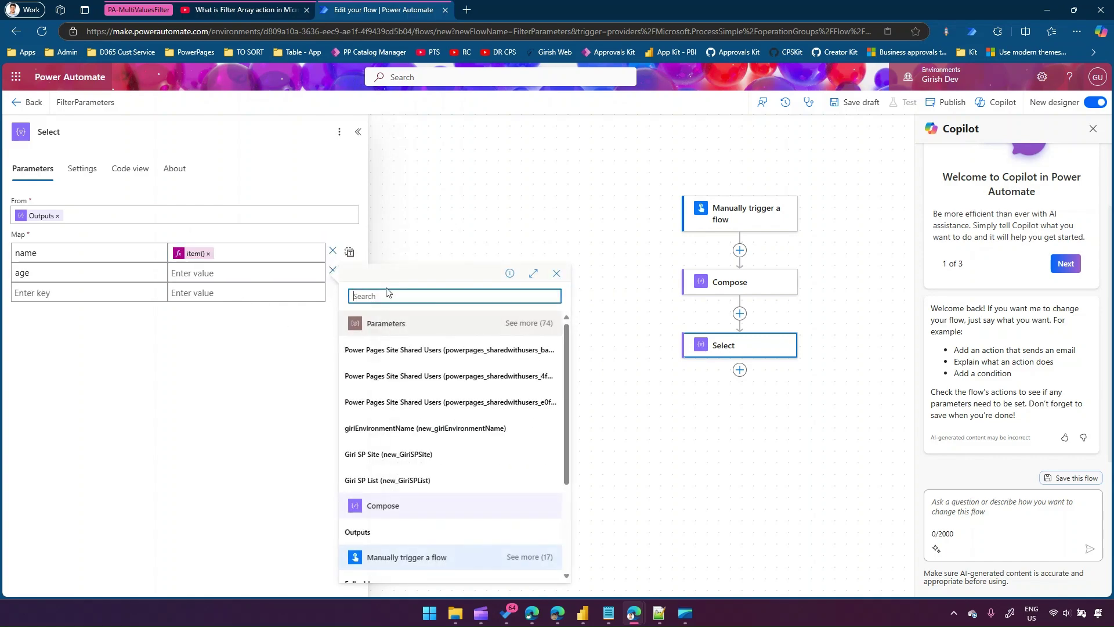
left_click(273, 276)
left_click(326, 287)
type("i")
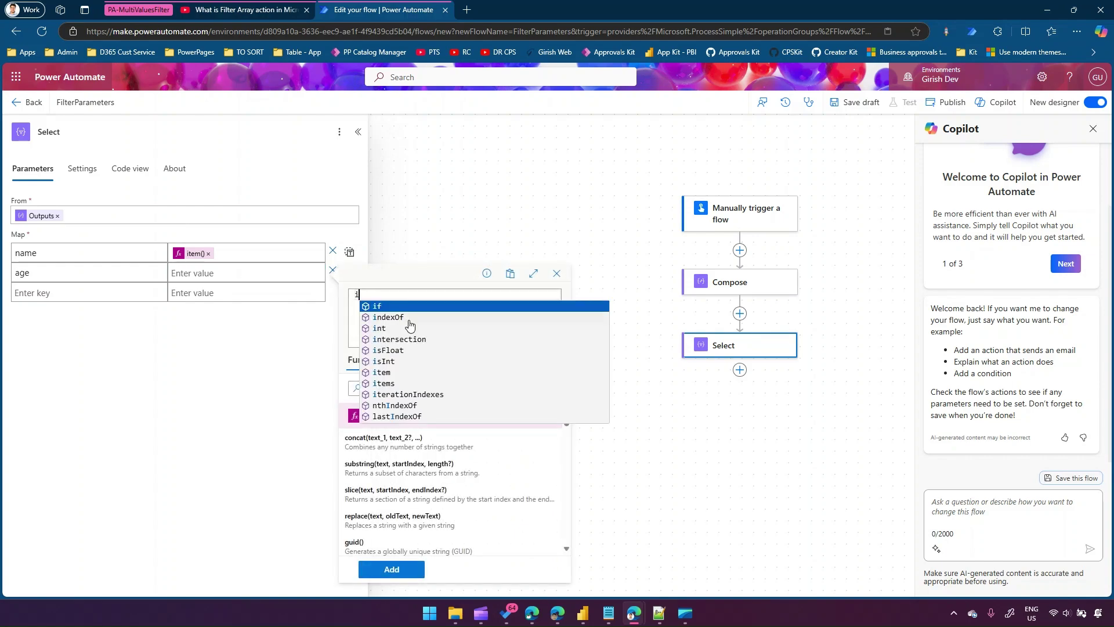
type("tem()?['age")
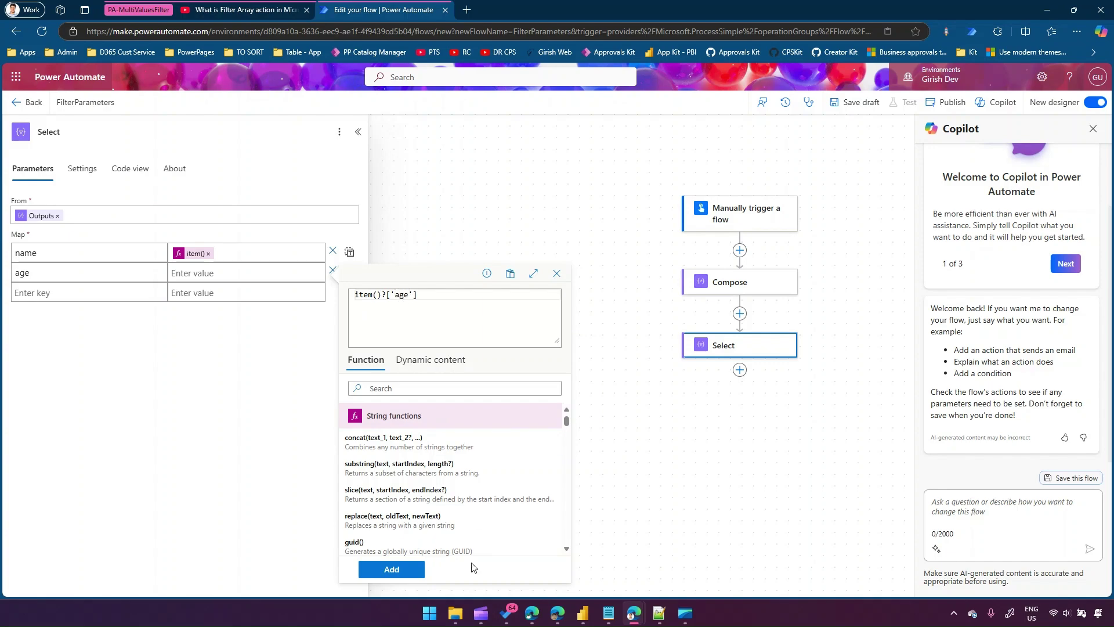
left_click(391, 570)
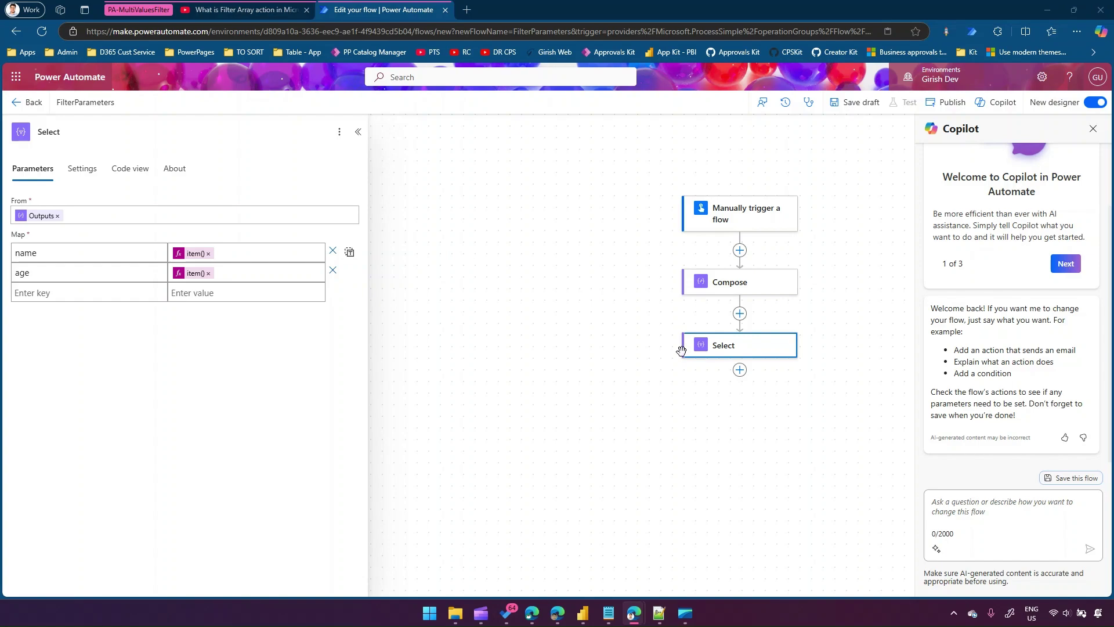
- Add a Filter array step after Select, filtering the Select Output
left_click(784, 369)
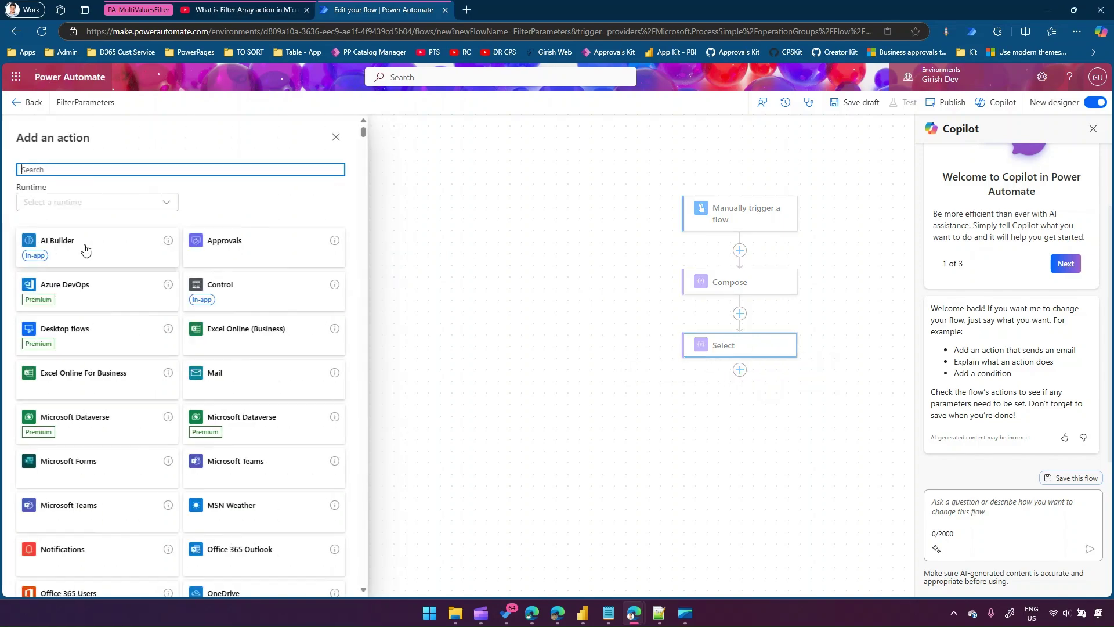
type("filter")
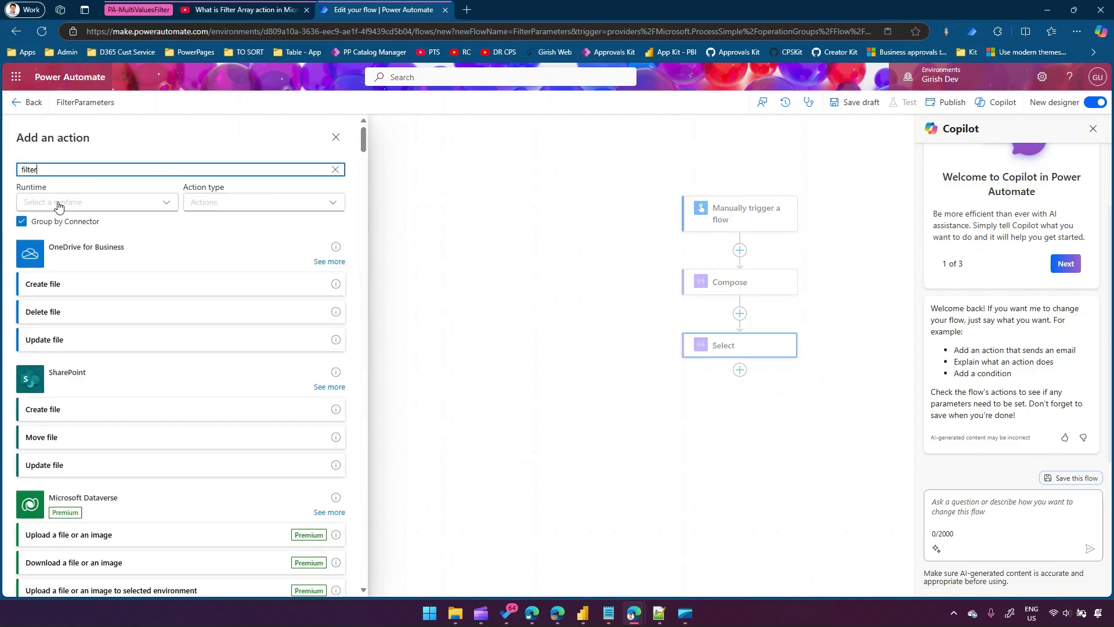
left_click(82, 351)
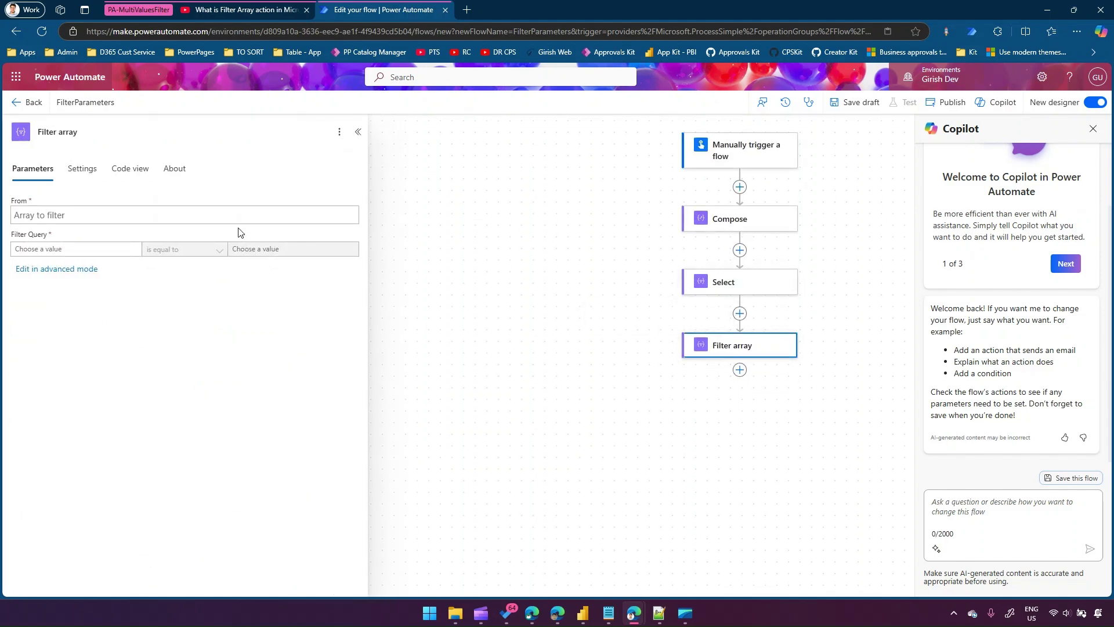
left_click(258, 214)
left_click(362, 208)
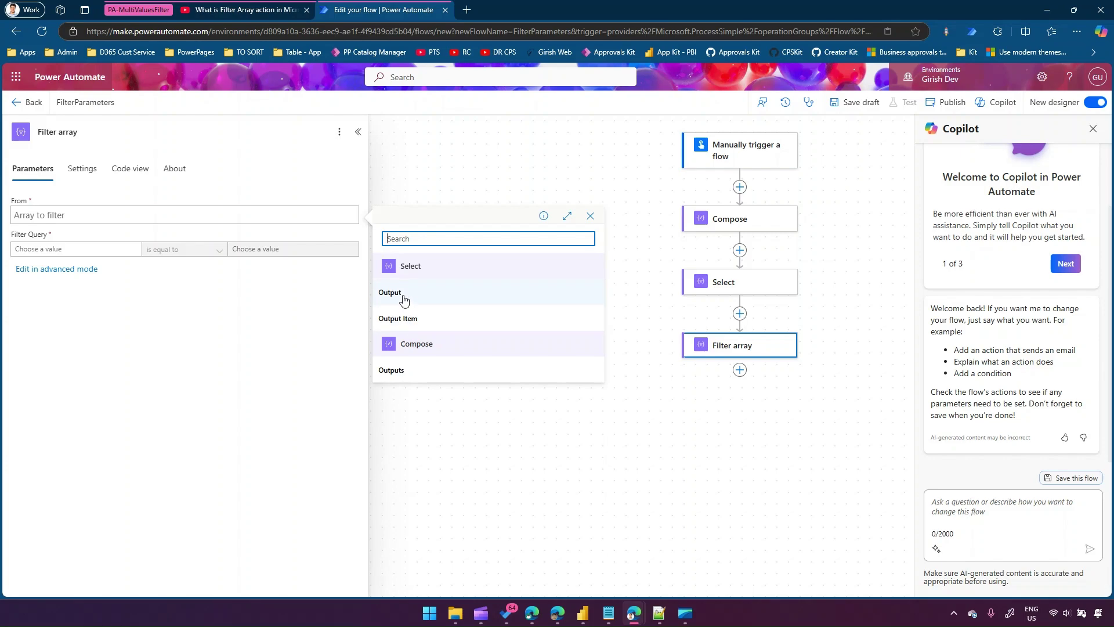
left_click(404, 295)
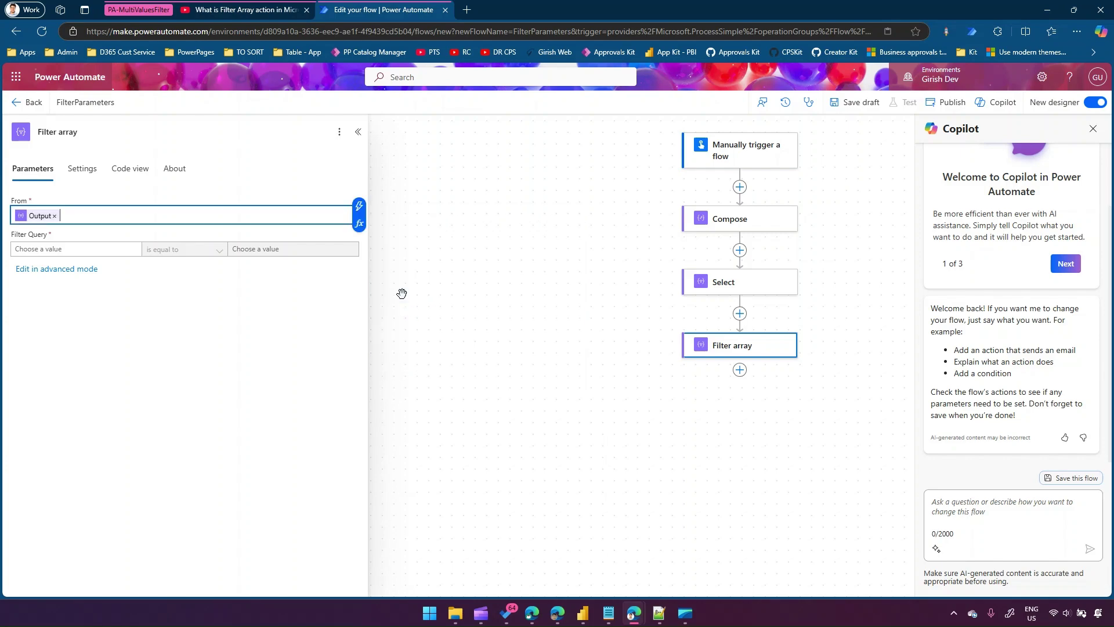
- Set the filter condition to name is equal to Girish and save the draft
left_click(90, 246)
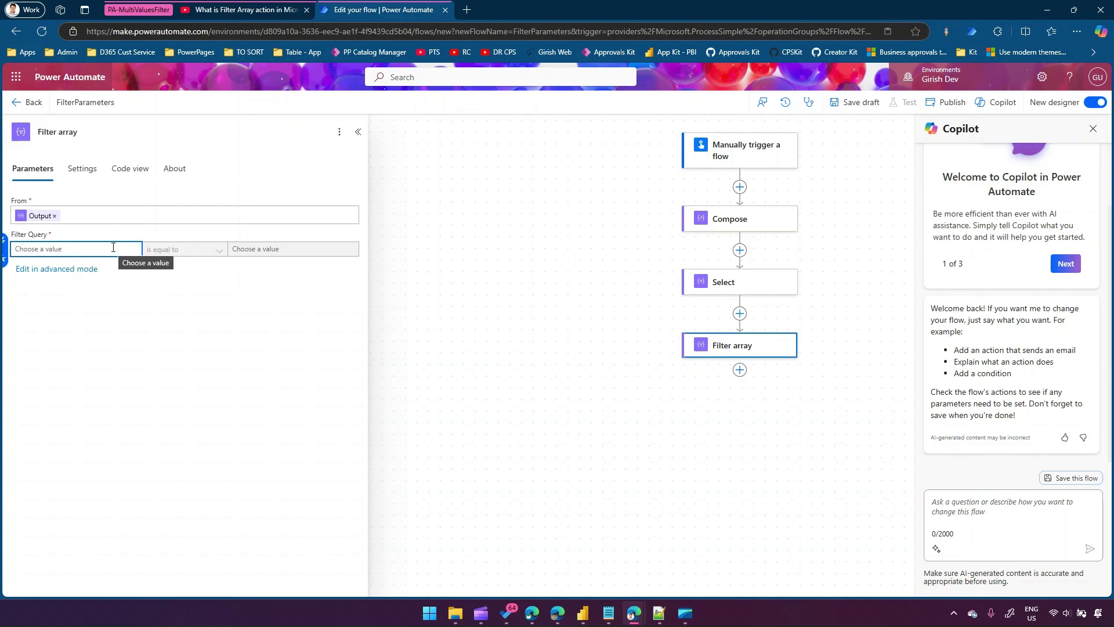
type("r")
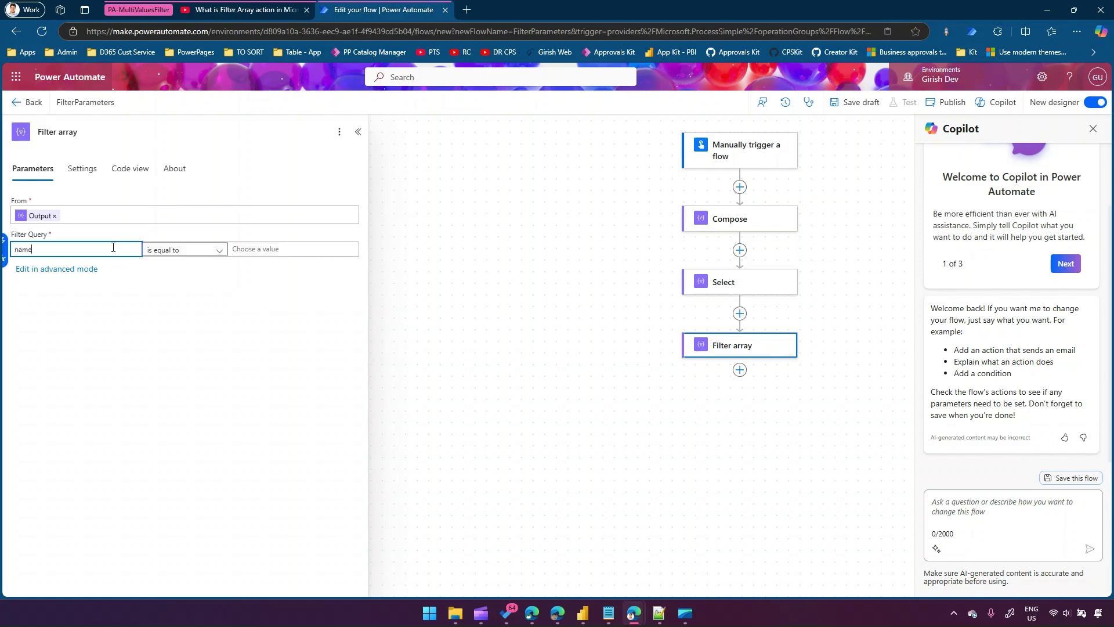
left_click(263, 251)
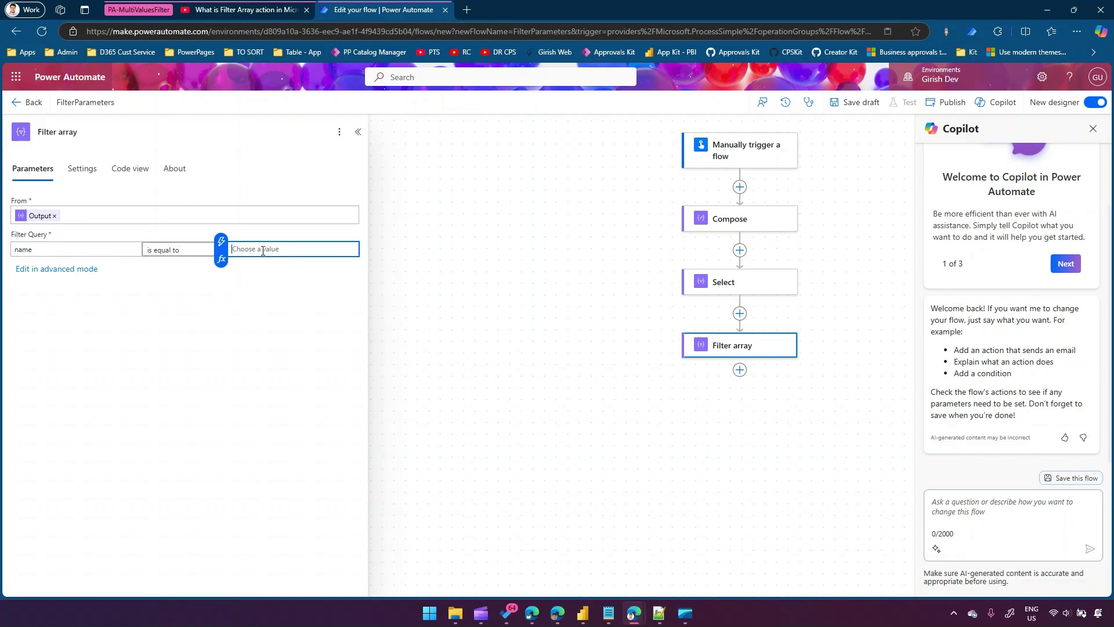
type("G")
left_click(253, 308)
left_click(866, 104)
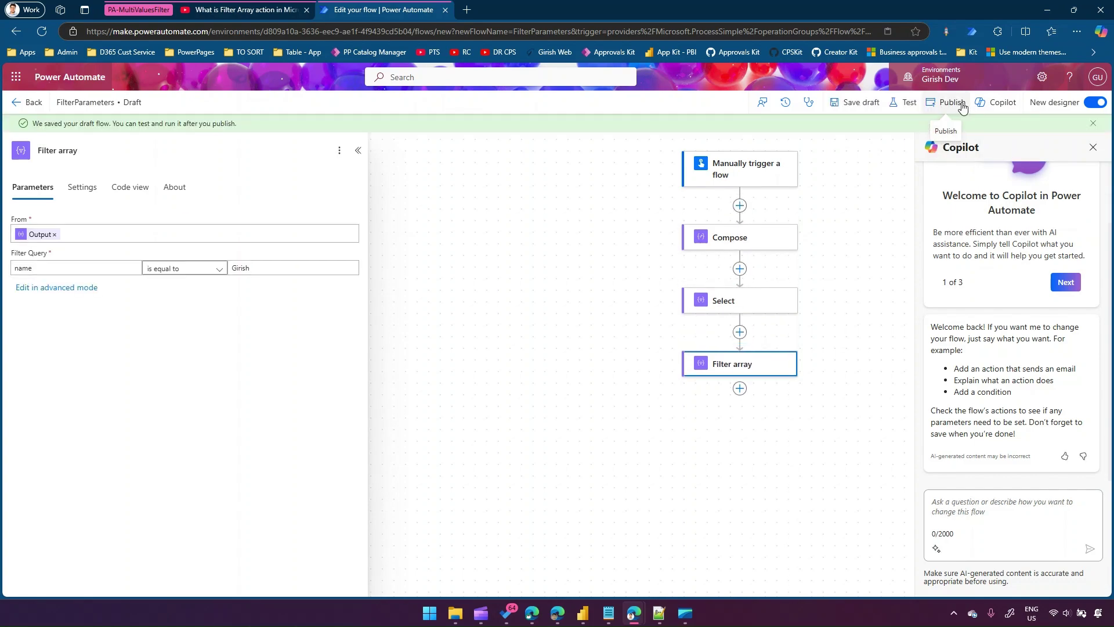
- Publish the flow, run a manual test, and close the confirmation and Copilot pane
left_click(903, 102)
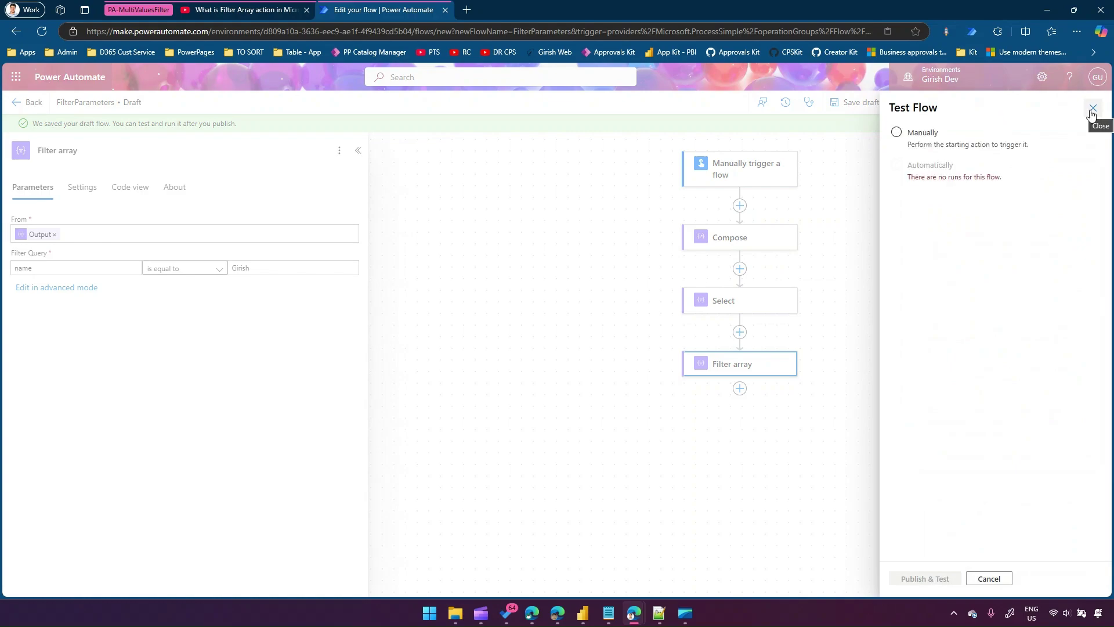
left_click(931, 134)
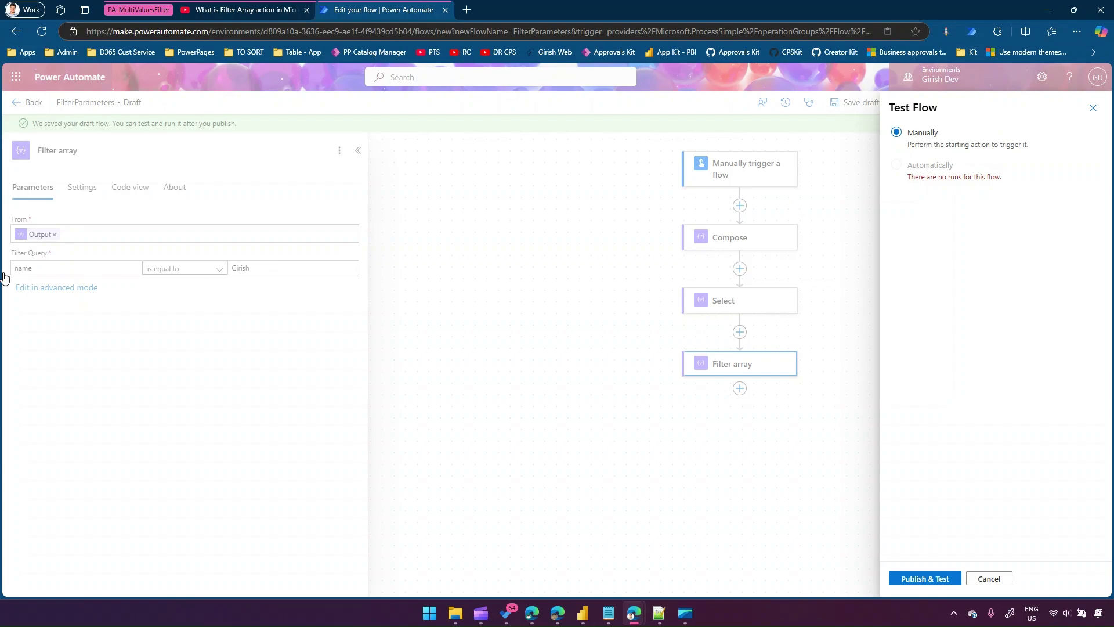
left_click(947, 579)
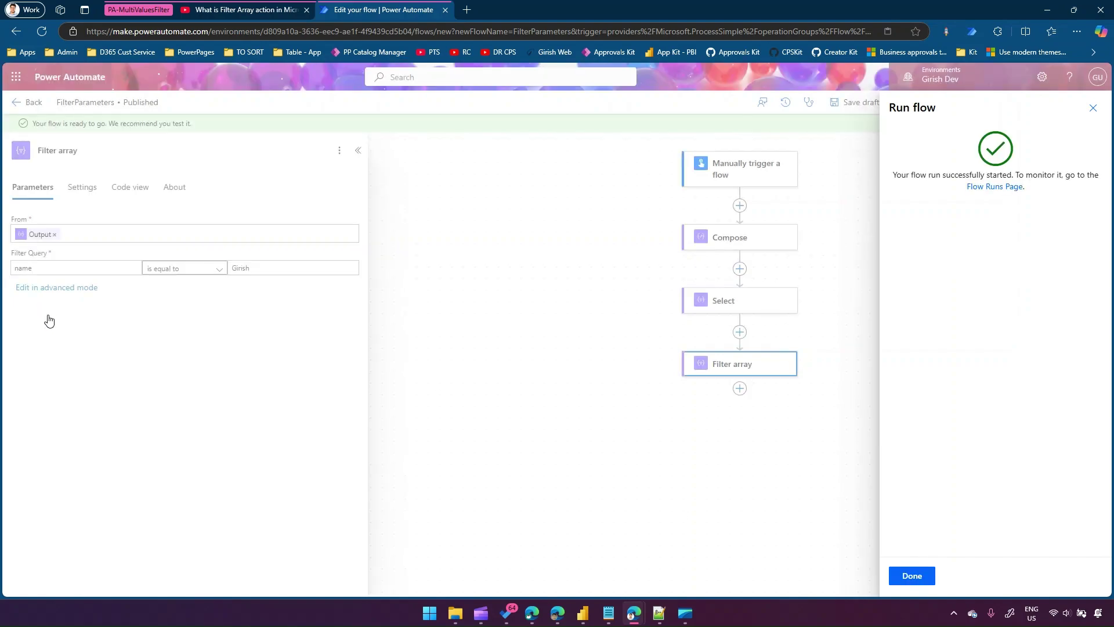
left_click(915, 577)
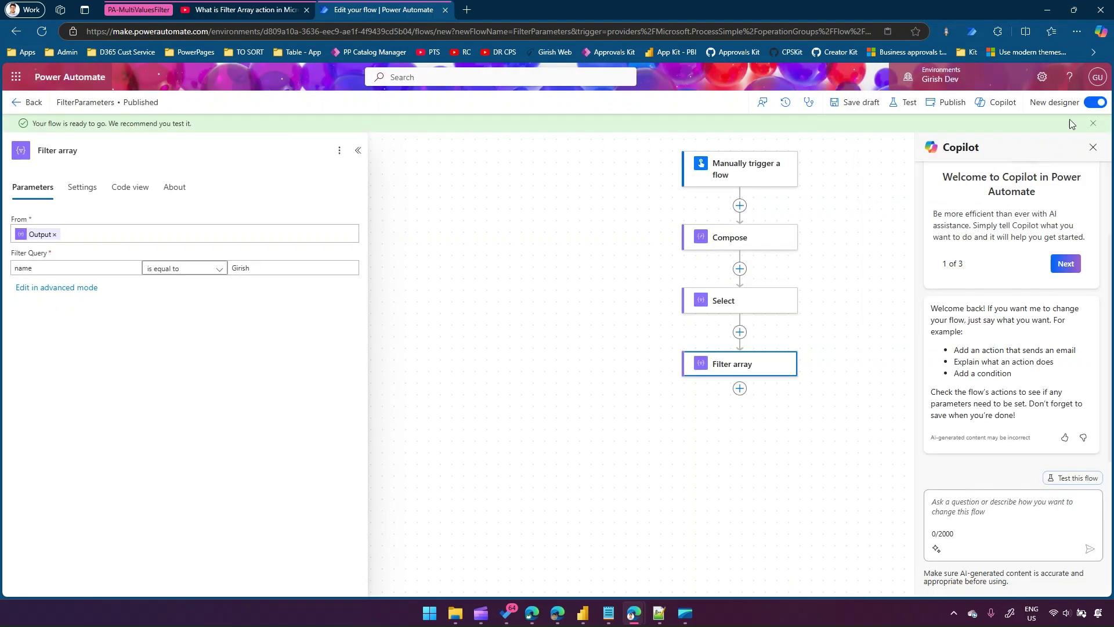
left_click(1092, 152)
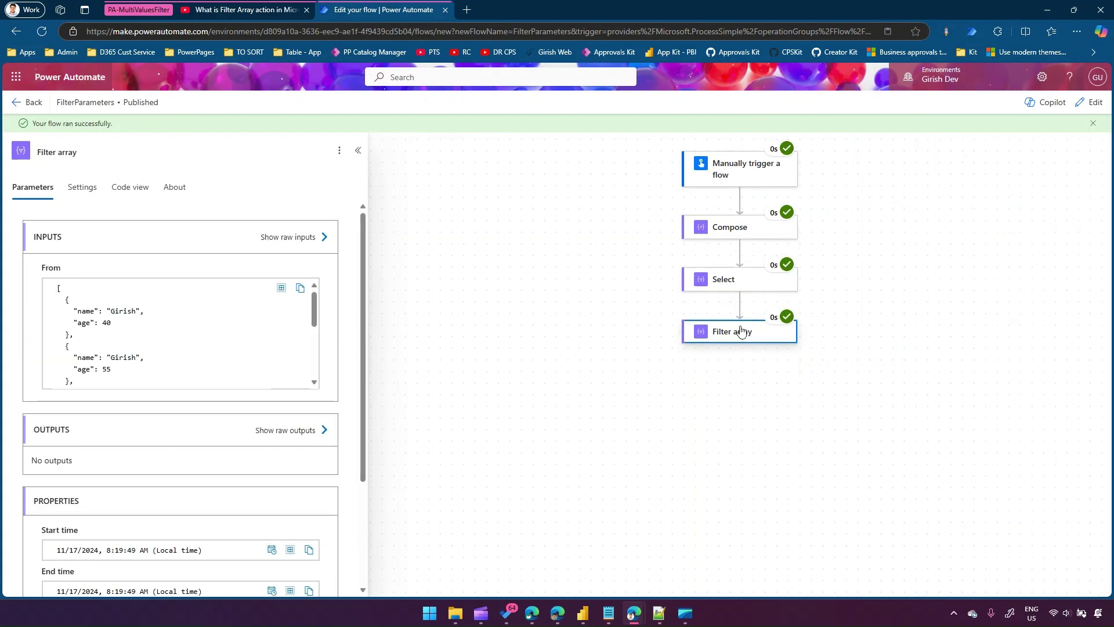
- Check Filter array's empty raw outputs, then view the Compose step's run inputs and outputs
left_click(278, 431)
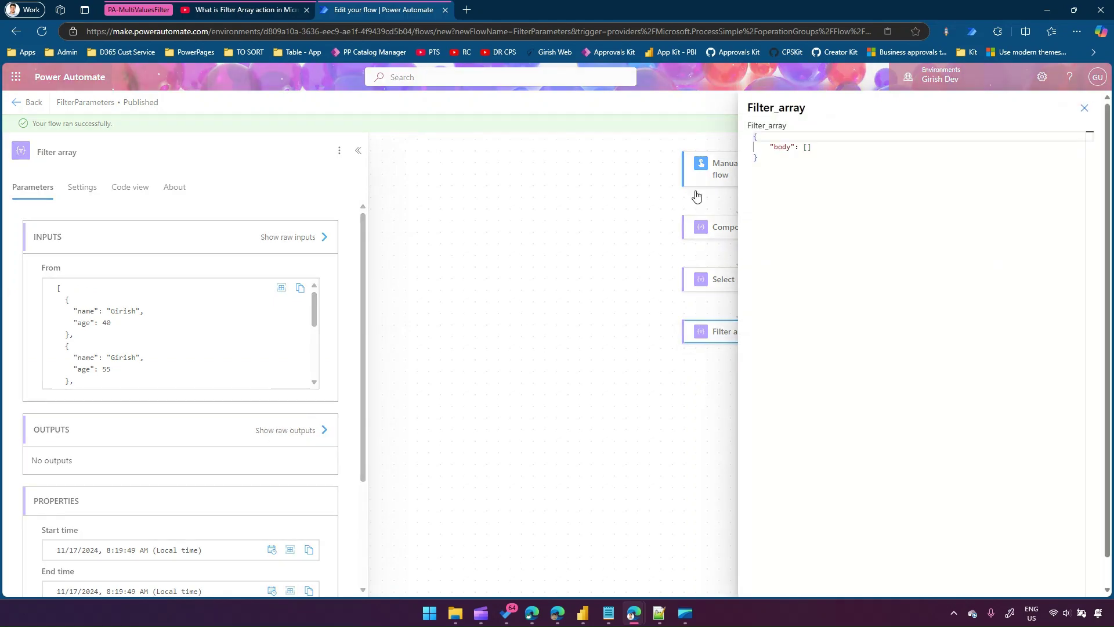
left_click_drag(762, 160, 751, 137)
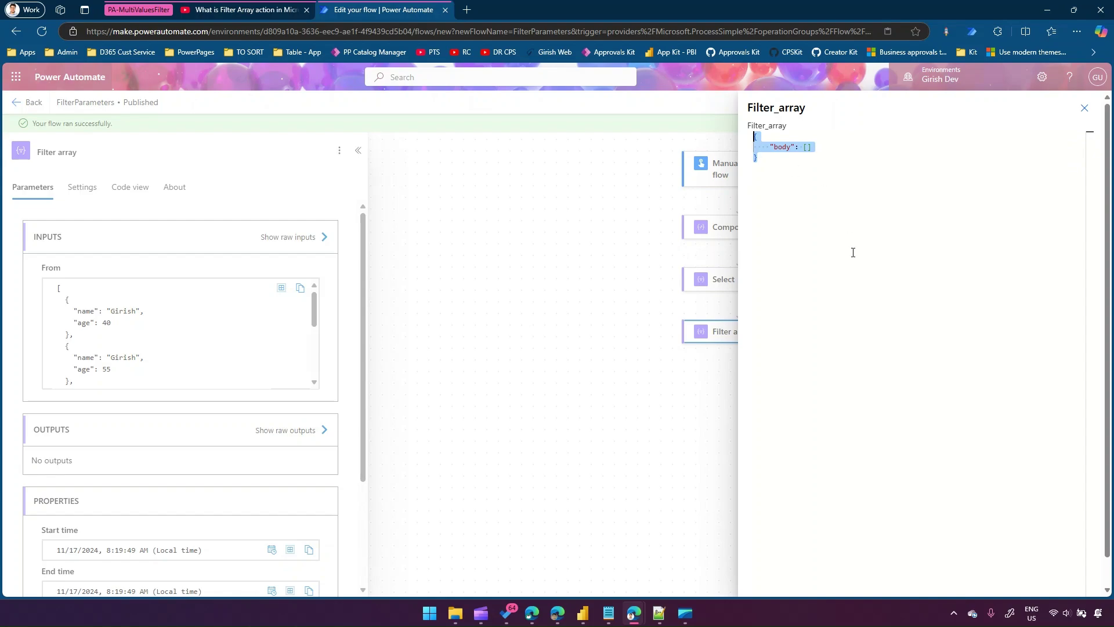
left_click(804, 190)
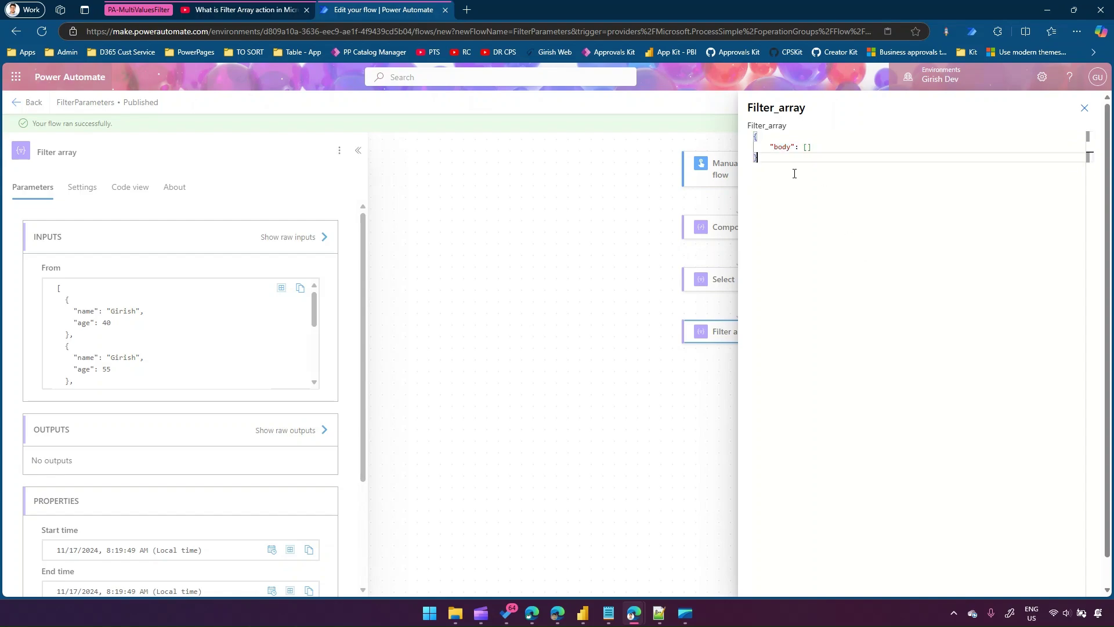
left_click(1084, 108)
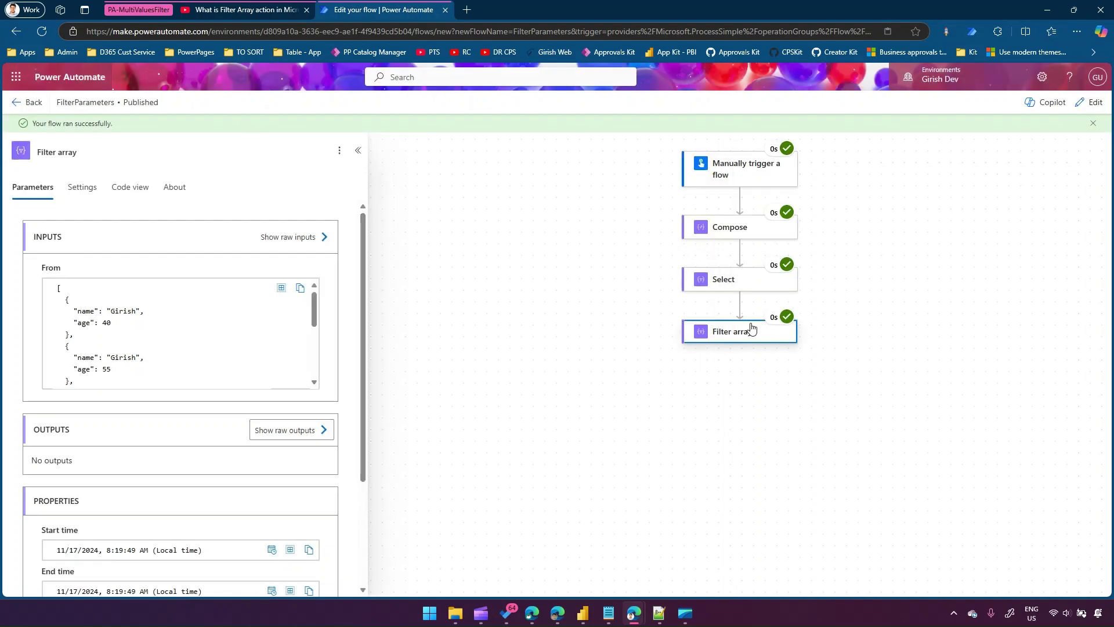
left_click(725, 226)
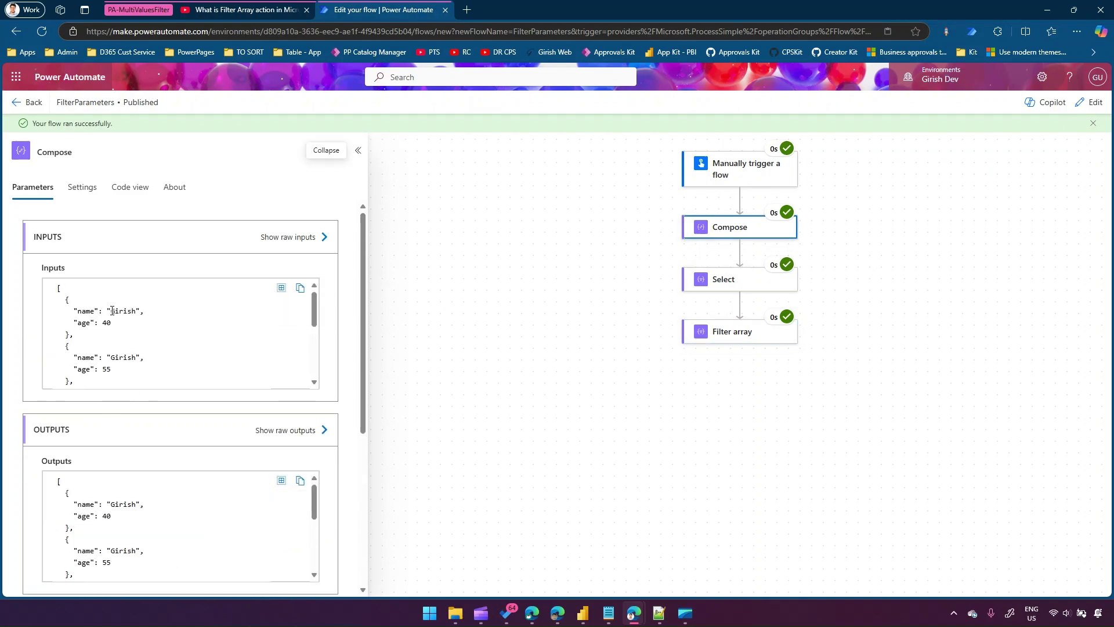
mouse_move(311, 306)
left_mouse_down()
mouse_move(314, 371)
mouse_move(328, 309)
left_mouse_up()
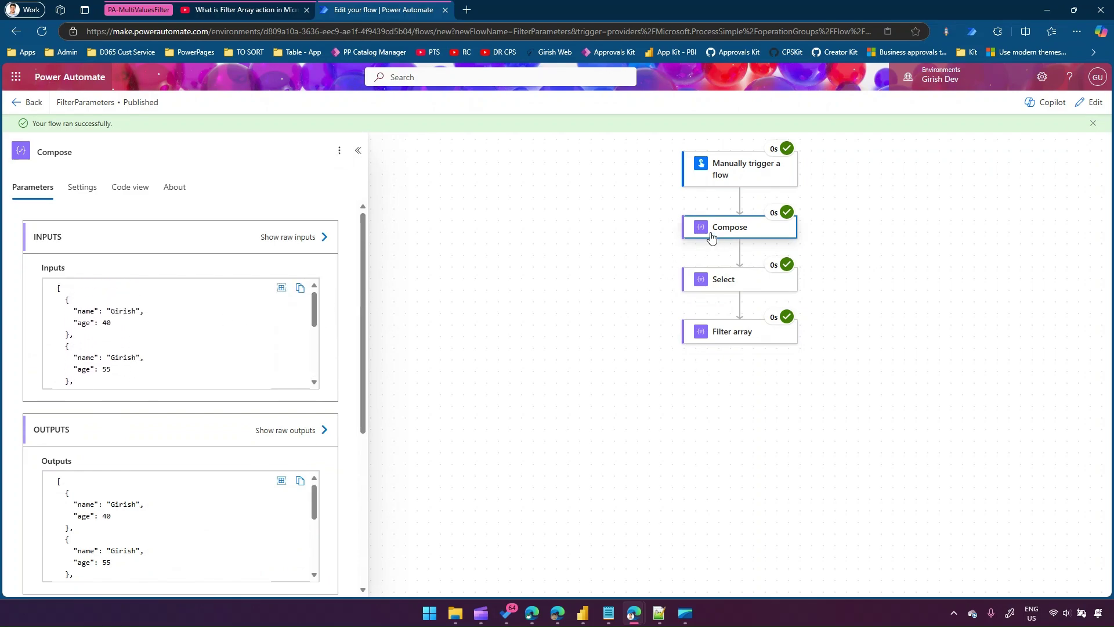
- Replace the Filter Query's name field with the expression item()?['name'] and save the draft
left_click(1094, 103)
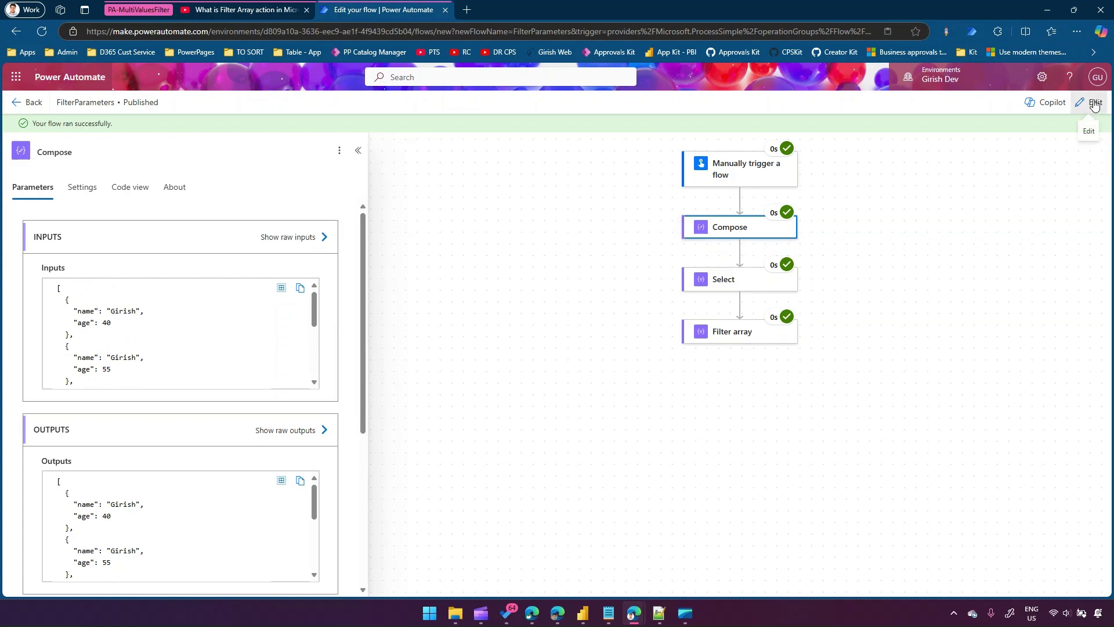
left_click(738, 344)
left_click_drag(49, 248, 9, 253)
key("BackSpace")
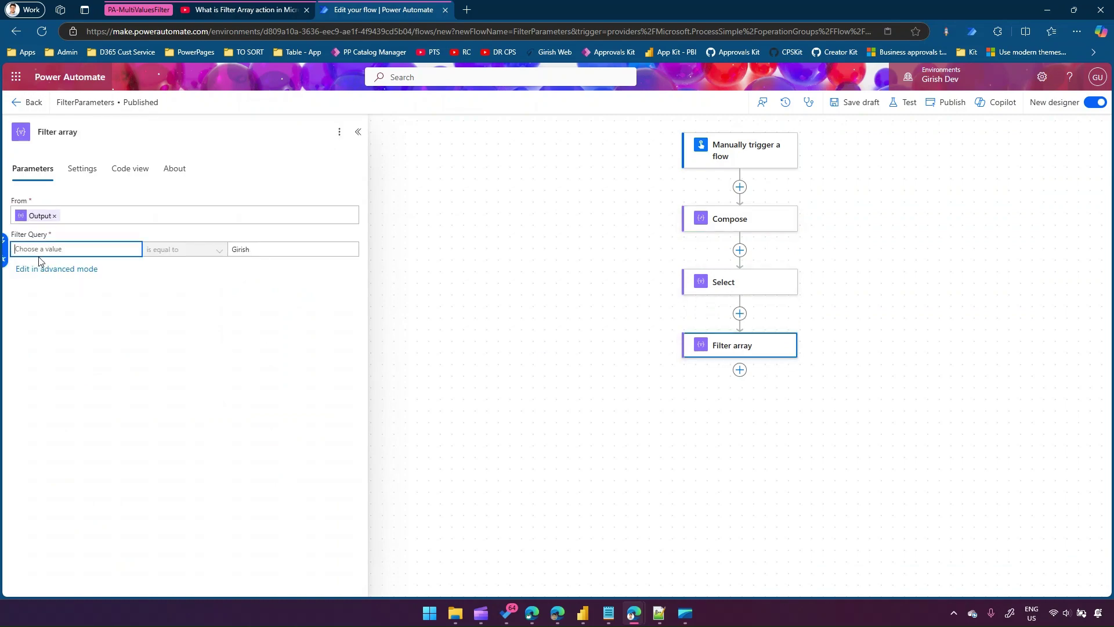
left_click(8, 261)
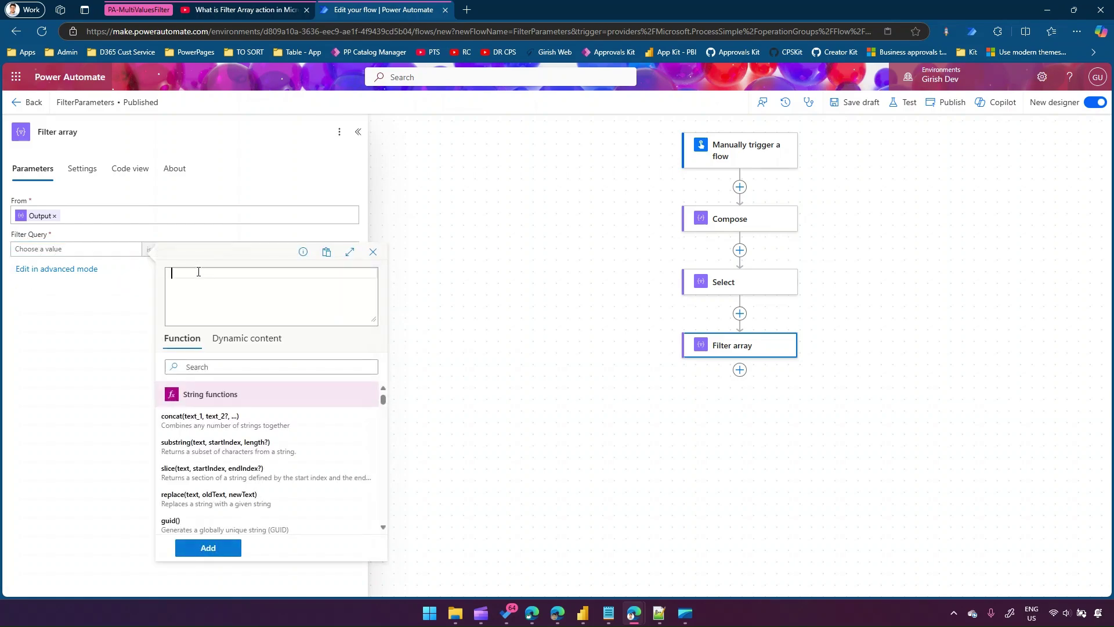
left_click(373, 251)
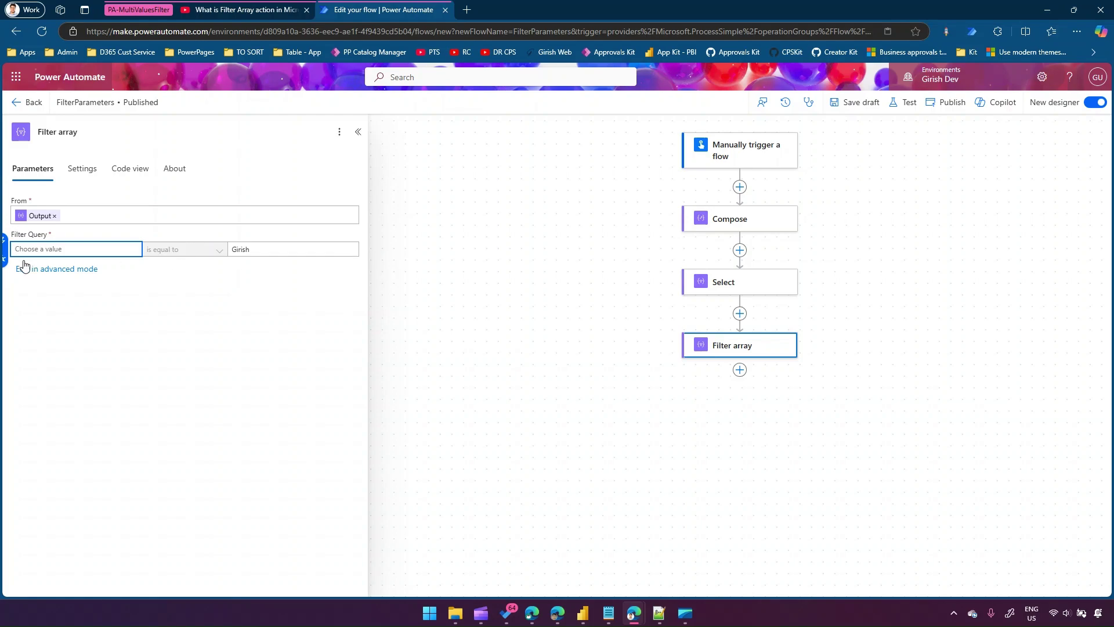
left_click(7, 260)
type("ite")
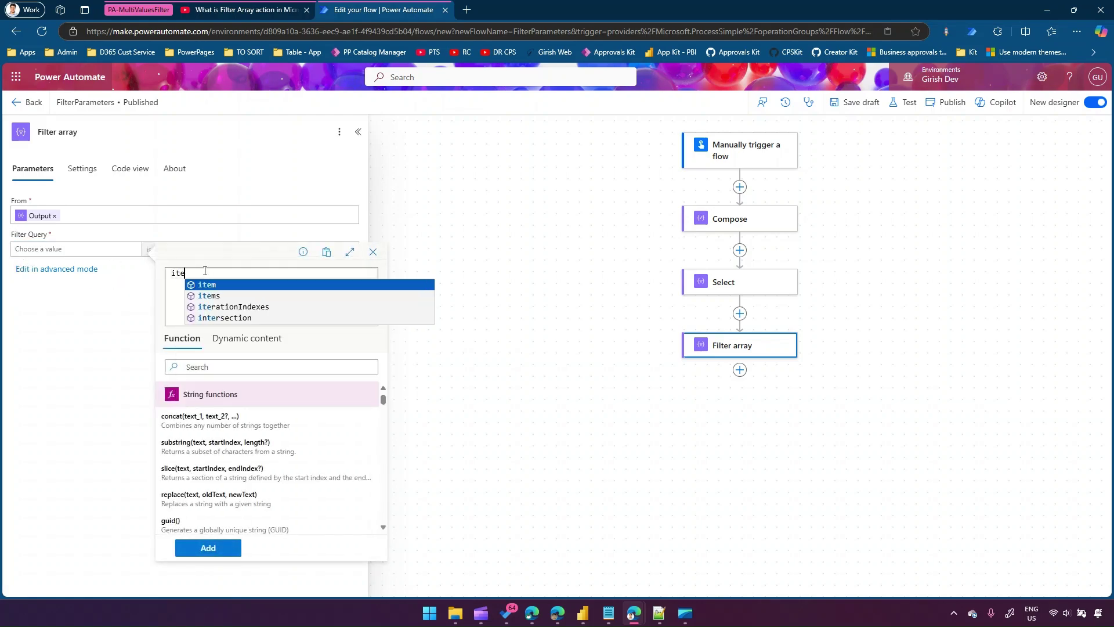
type("m()?['name'")
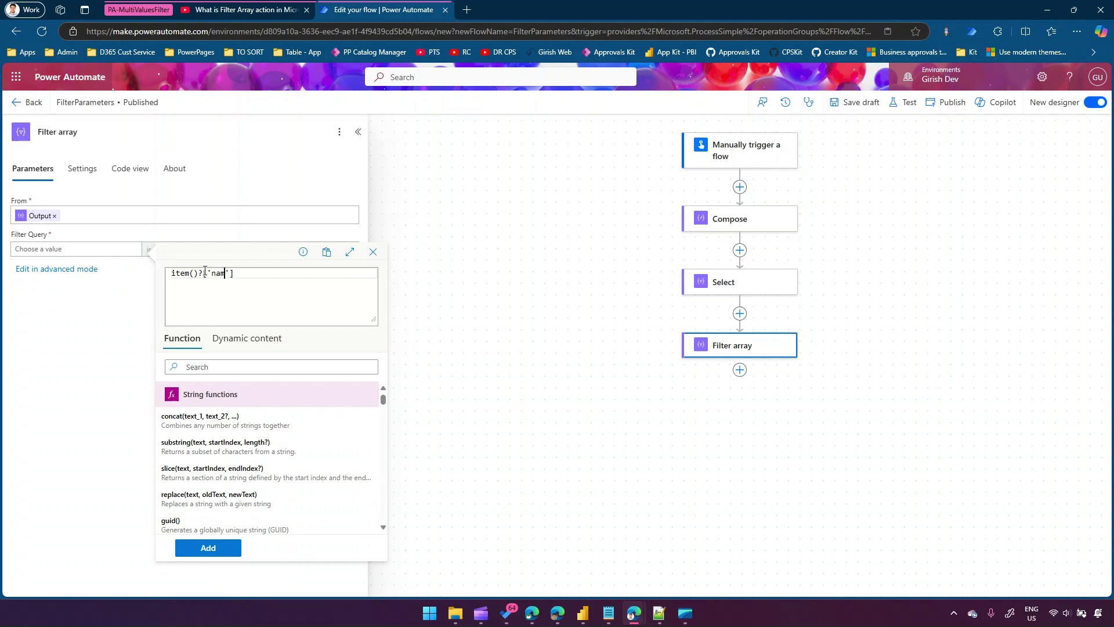
left_click(212, 550)
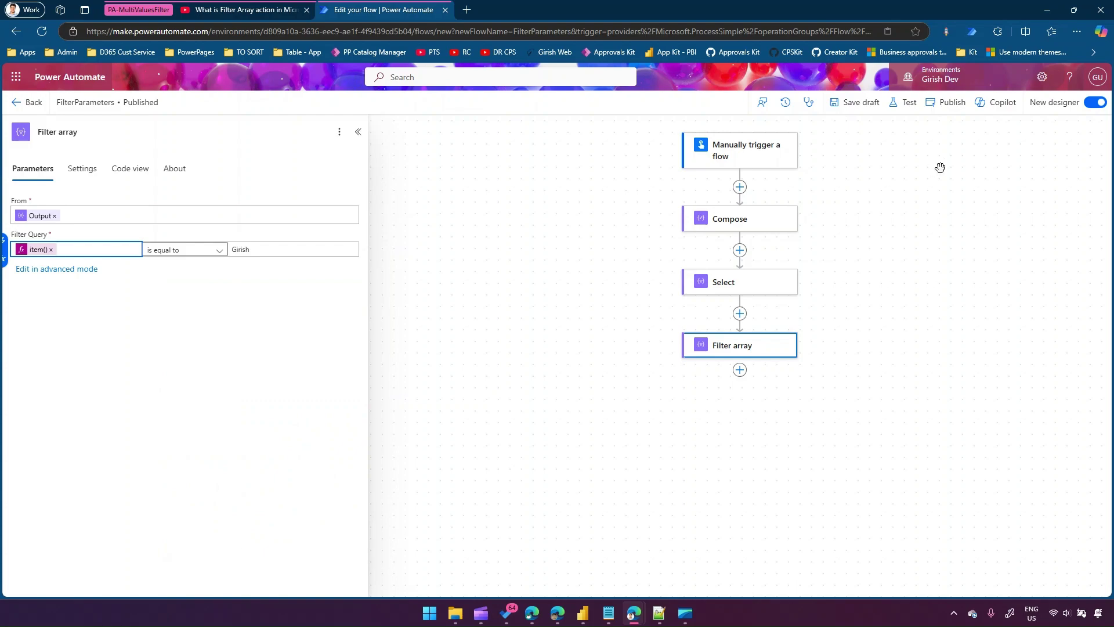
left_click(858, 108)
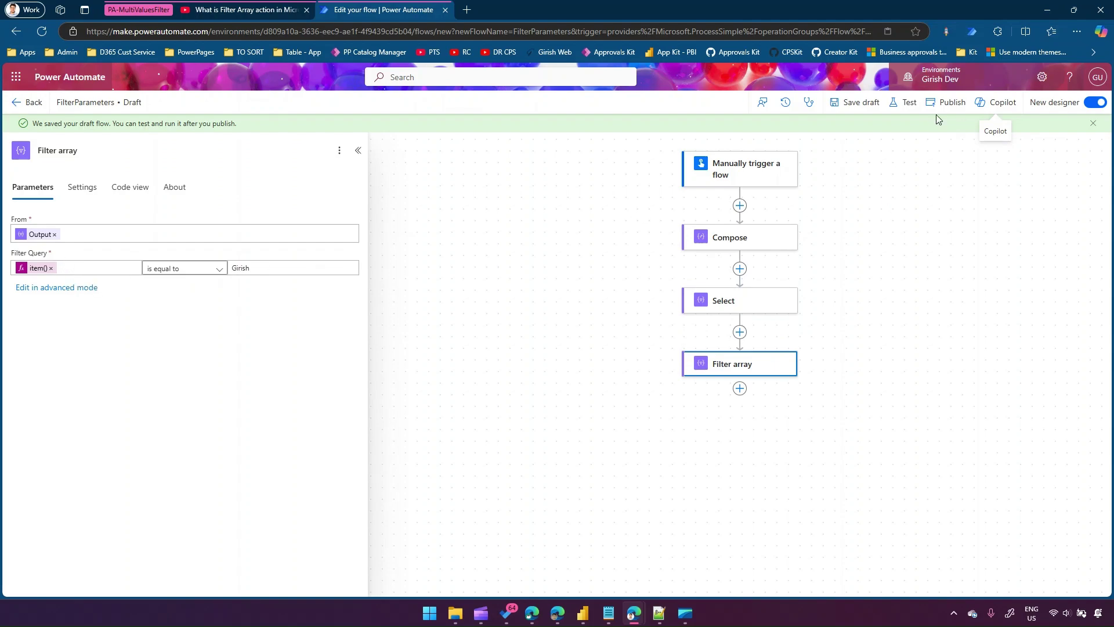
- Republish the flow and run another manual test to completion
left_click(904, 105)
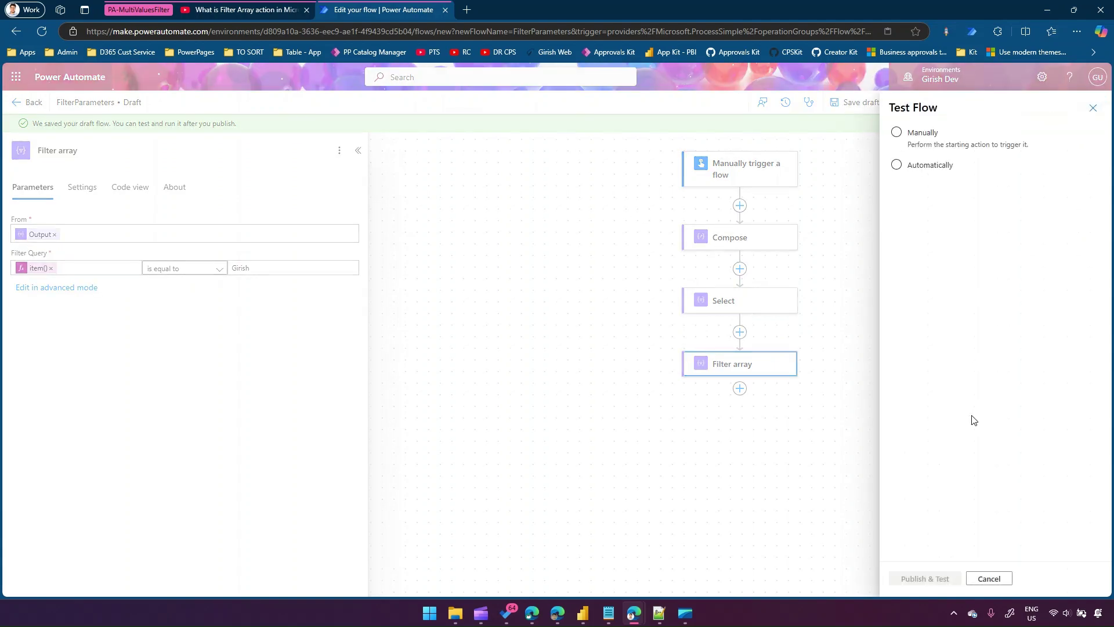
left_click(905, 144)
left_click(922, 582)
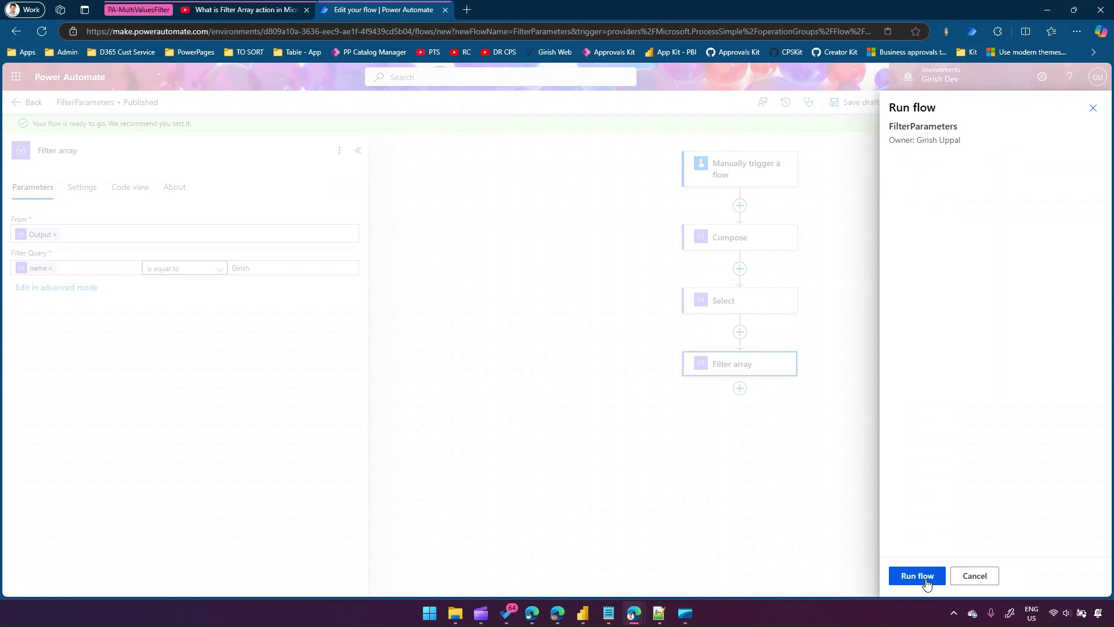
left_click(927, 581)
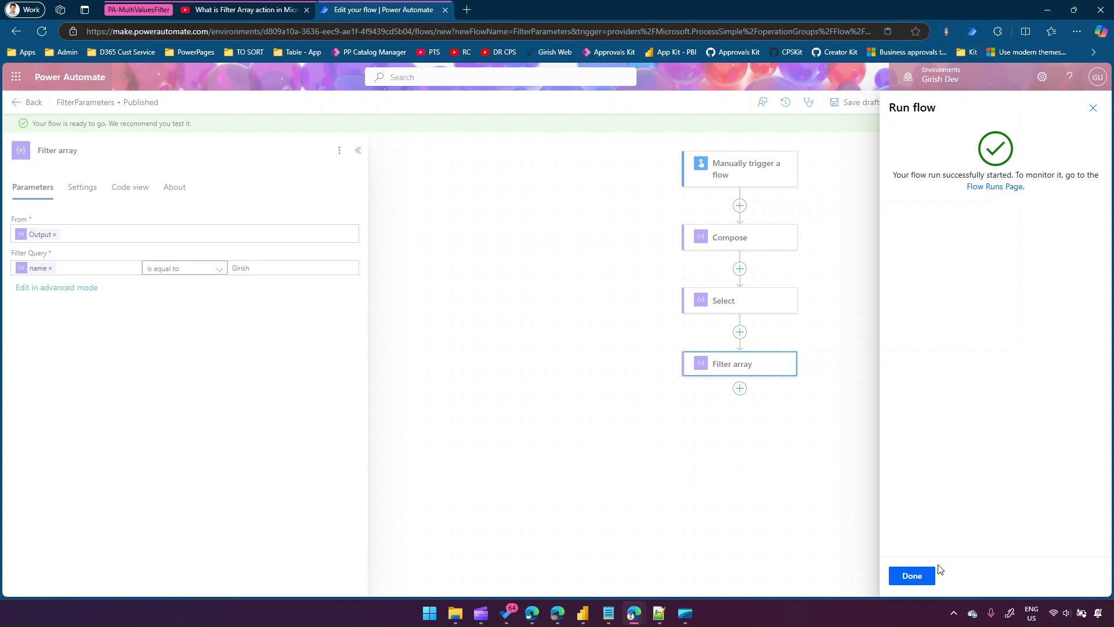
left_click(917, 576)
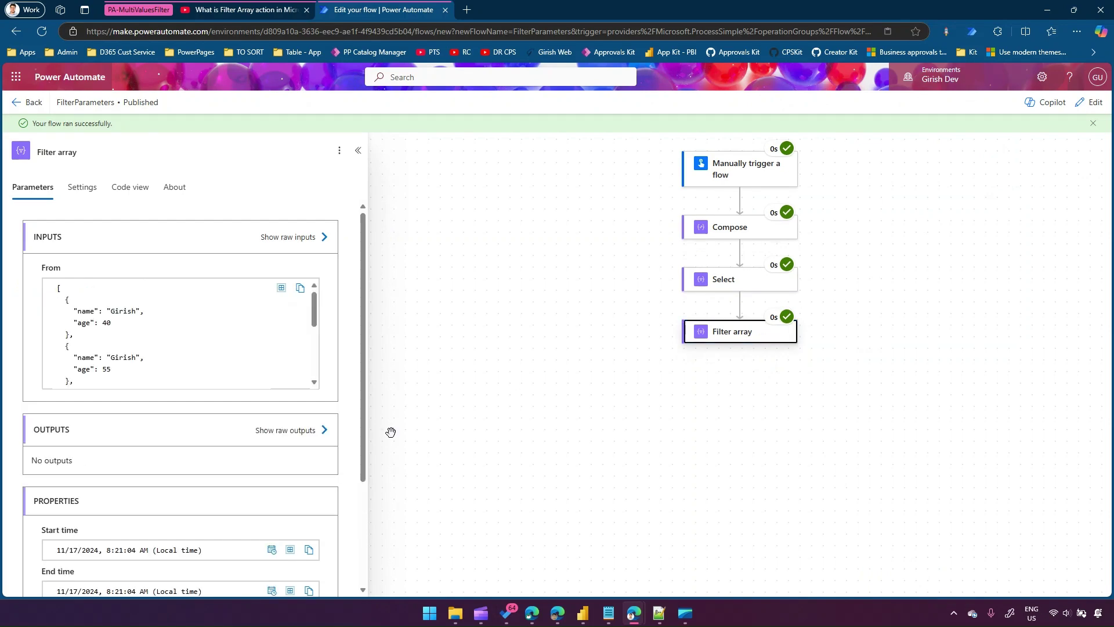
left_click(292, 432)
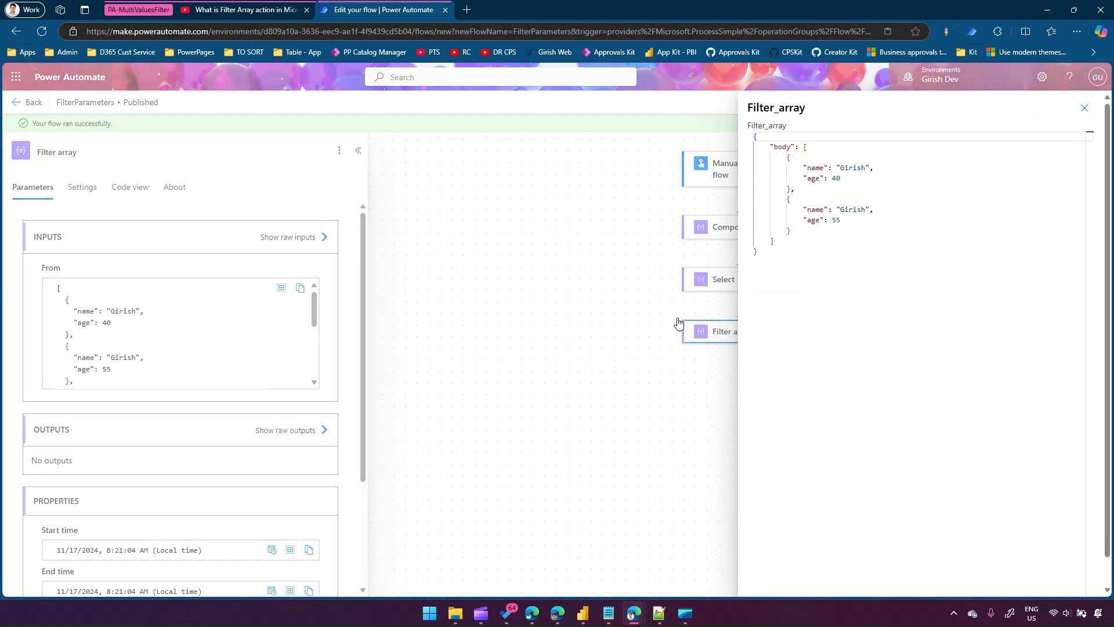
left_click_drag(758, 251, 748, 136)
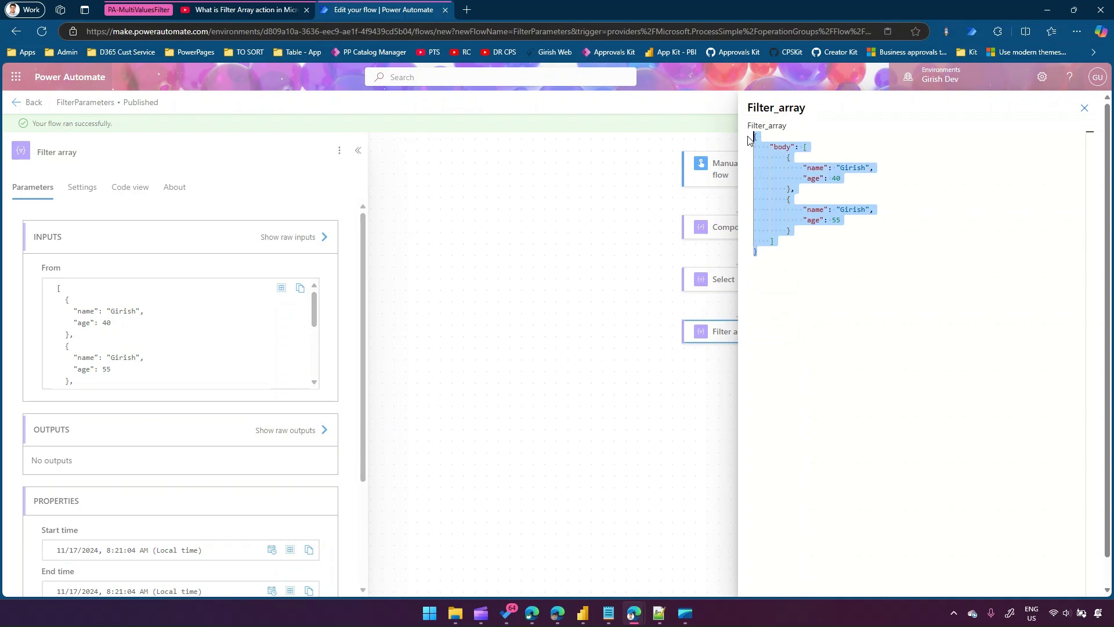
left_click(851, 269)
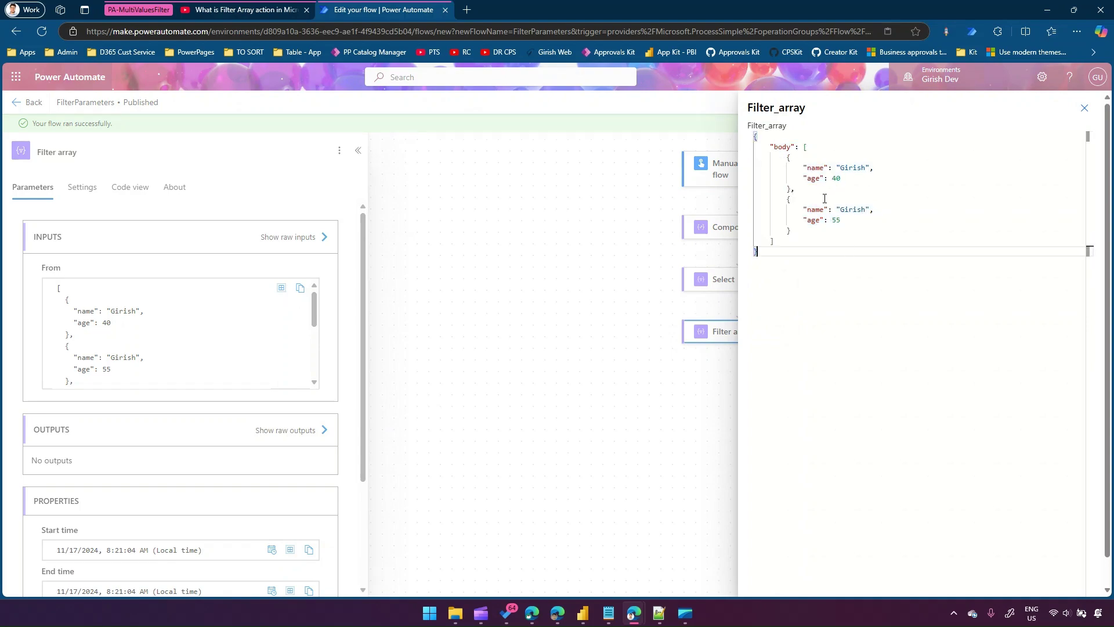
left_click(1083, 108)
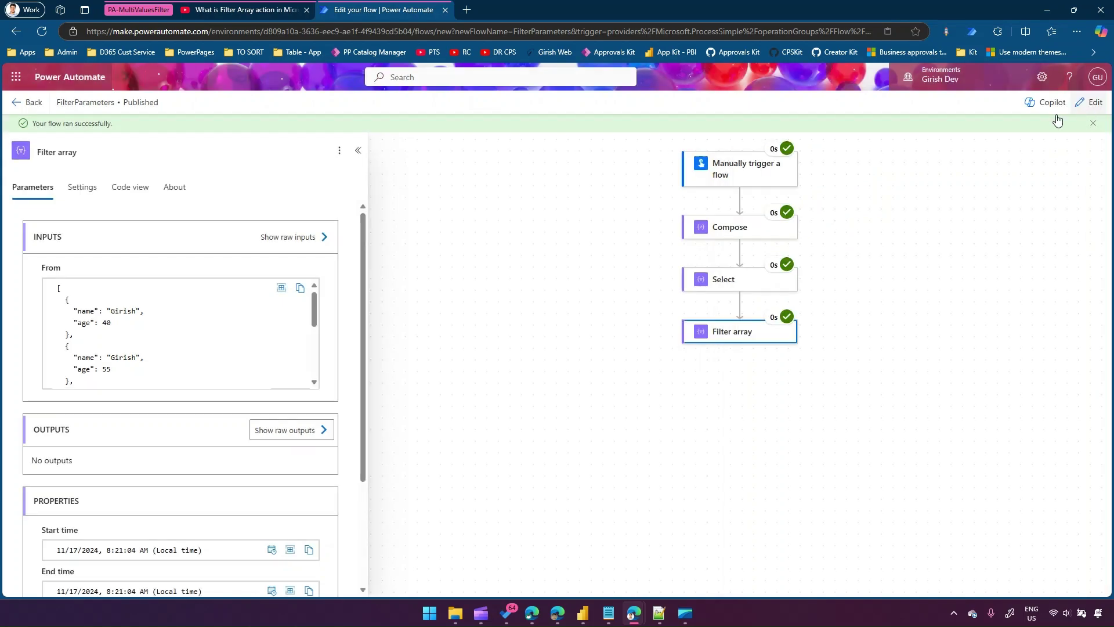
- Back in edit mode, replace the Filter Query's name token with the expression item()?['name']
left_click(1092, 102)
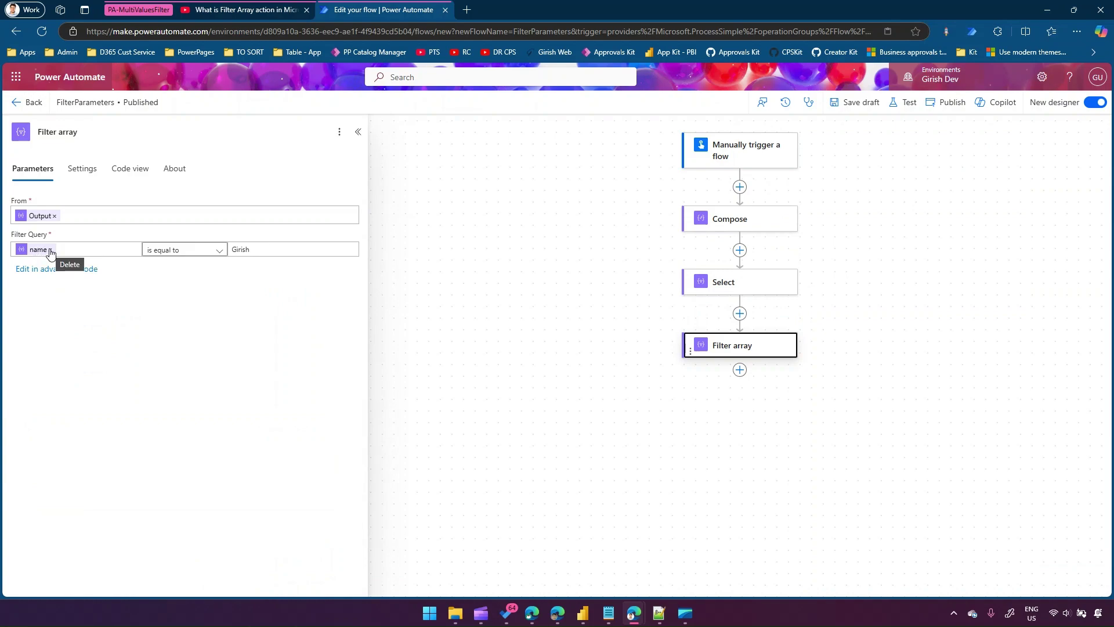
left_click(50, 250)
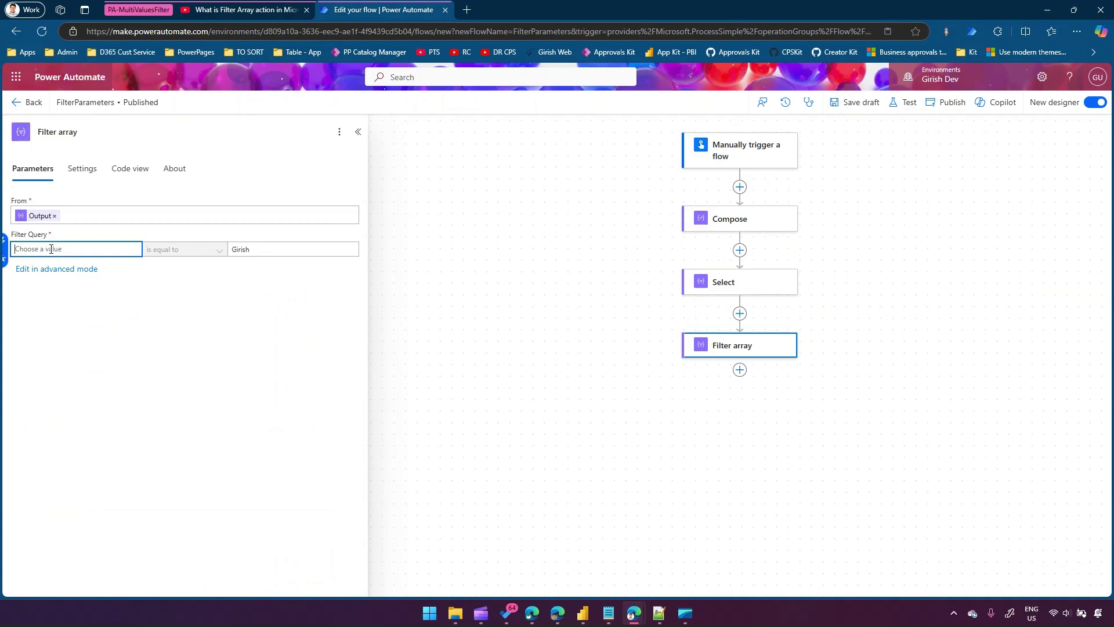
left_click(5, 260)
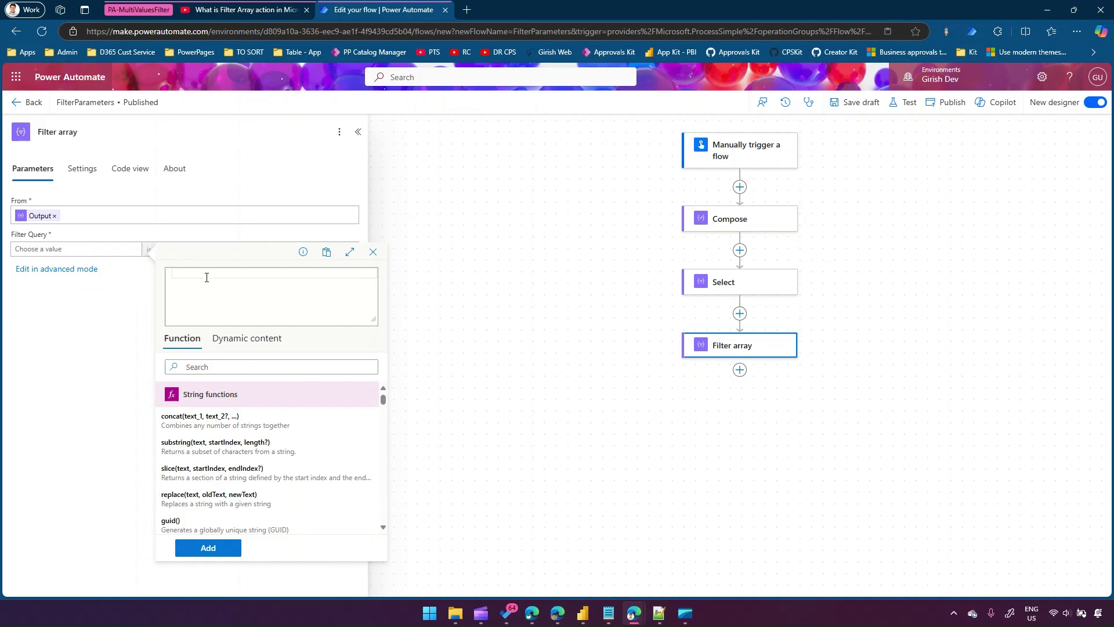
type("item()?['name")
- Insert the item()?['name'] expression, review the Compose sample records, and return to Filter array
left_click(235, 547)
left_click(737, 219)
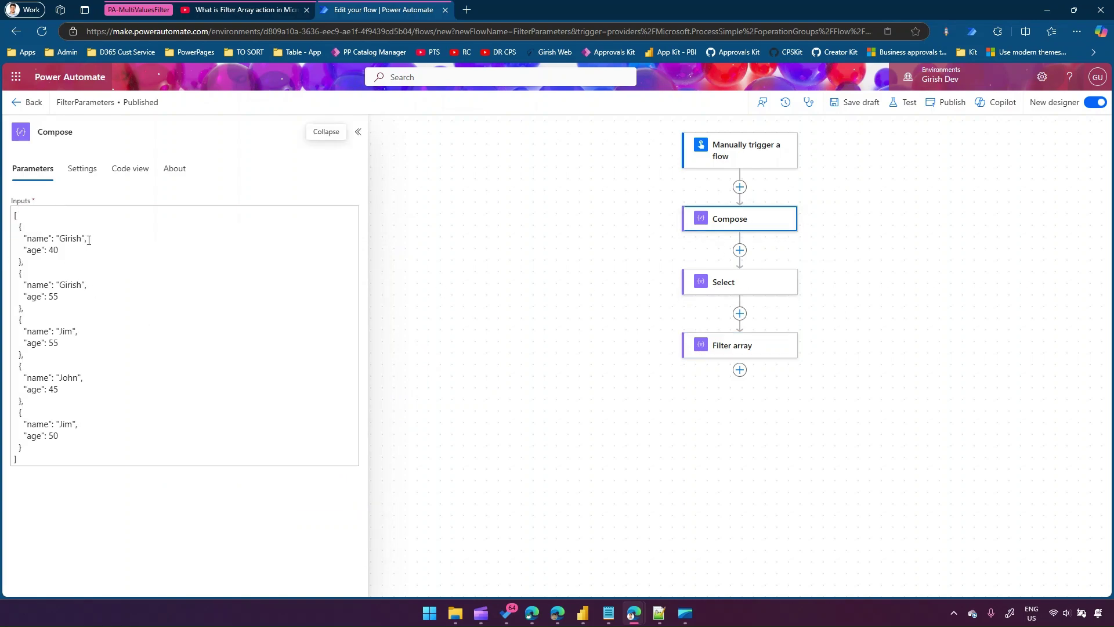
left_click(59, 296)
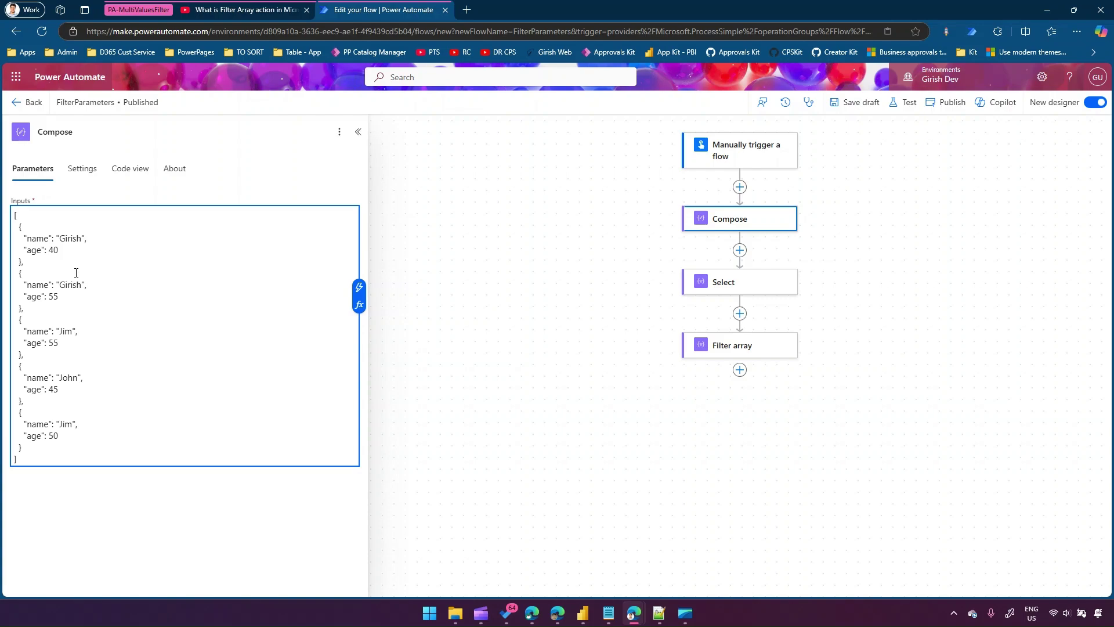
triple_click(26, 285)
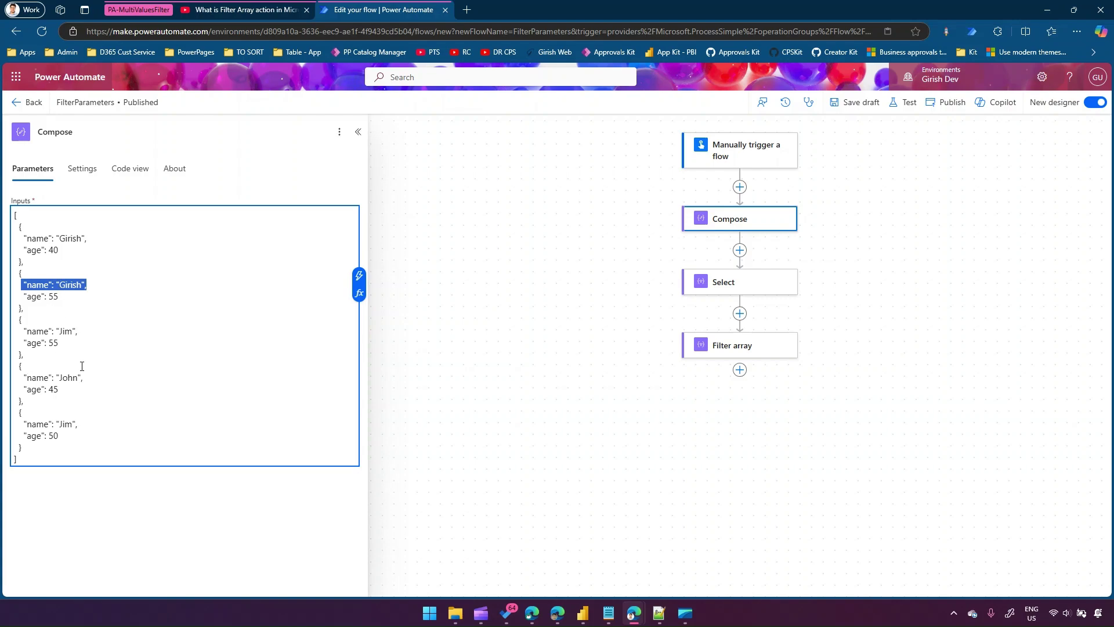
left_click(707, 355)
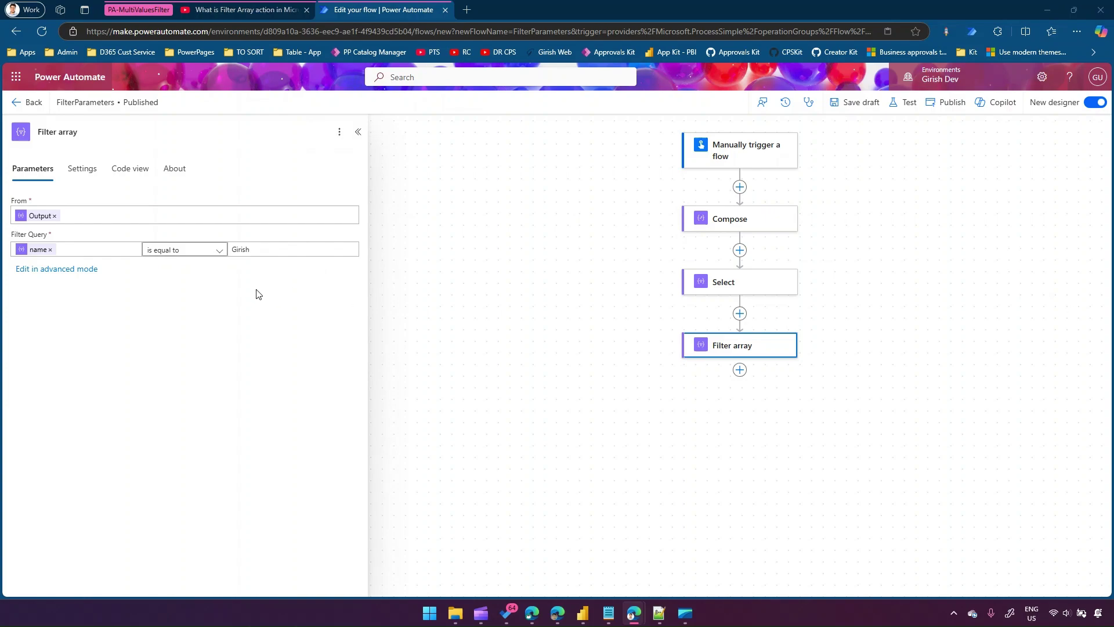
left_click(52, 270)
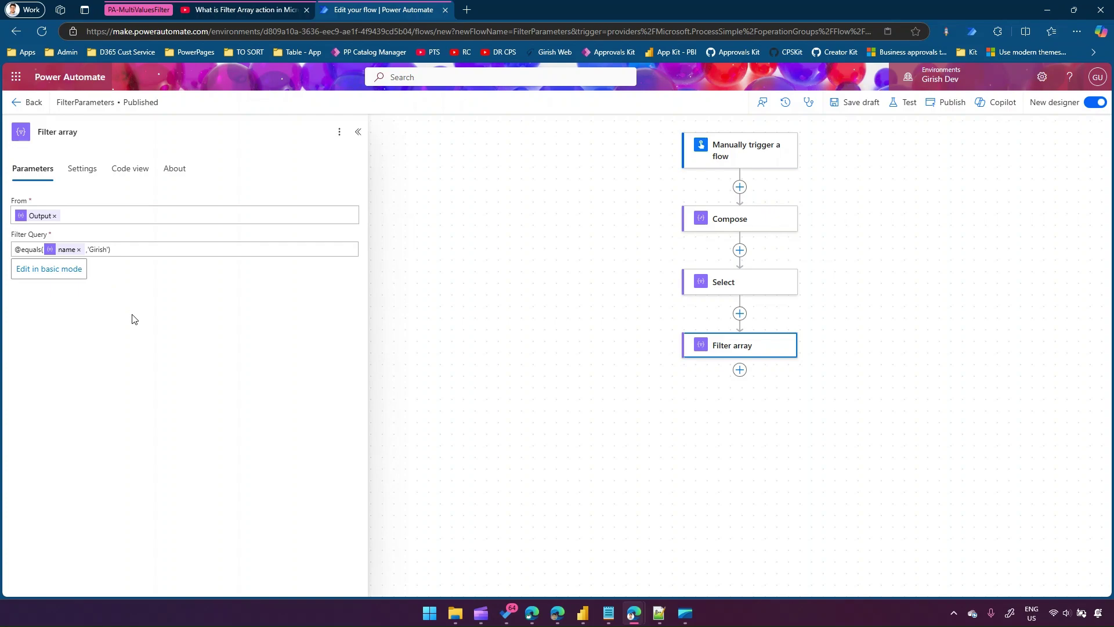
mouse_move(63, 251)
left_click(660, 615)
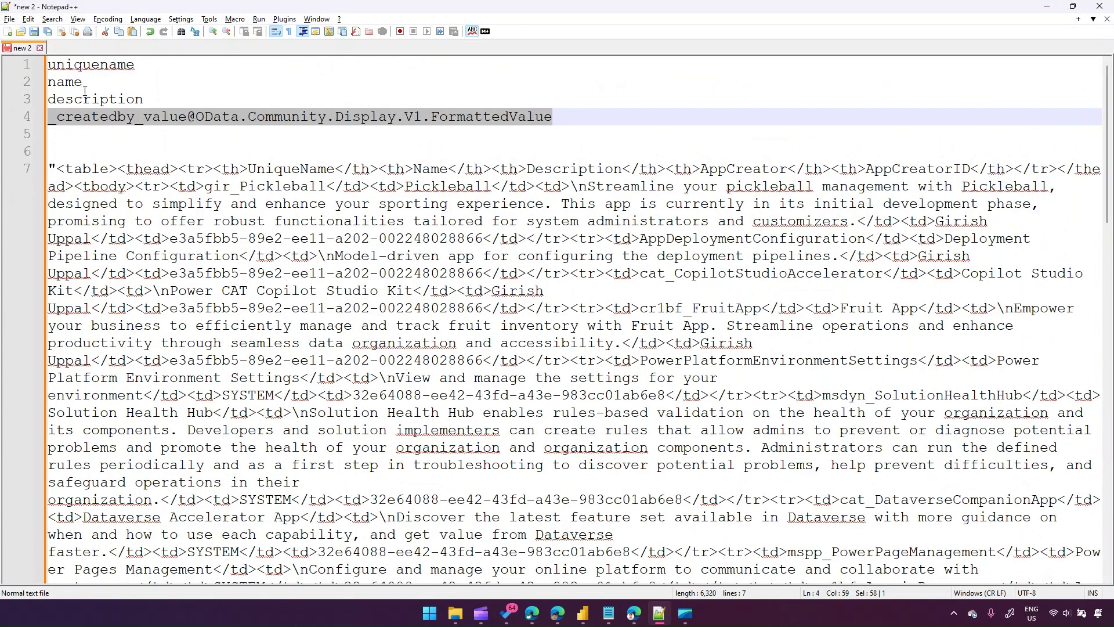
left_click(9, 33)
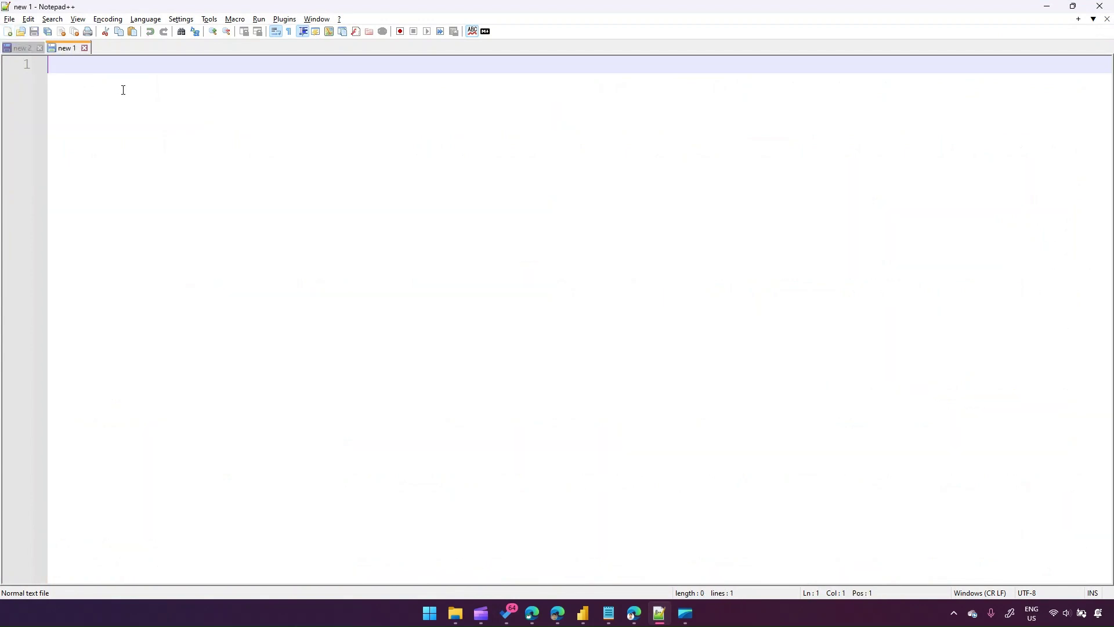
key("Return")
key("Return")
key("Return")
key("Return")
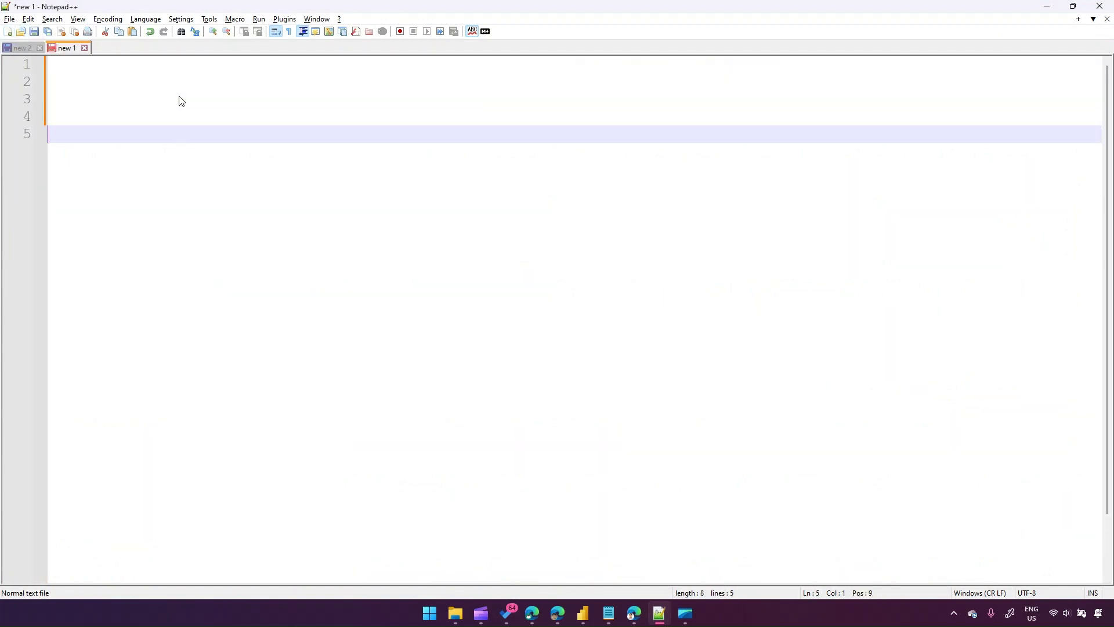
key("alt+Tab")
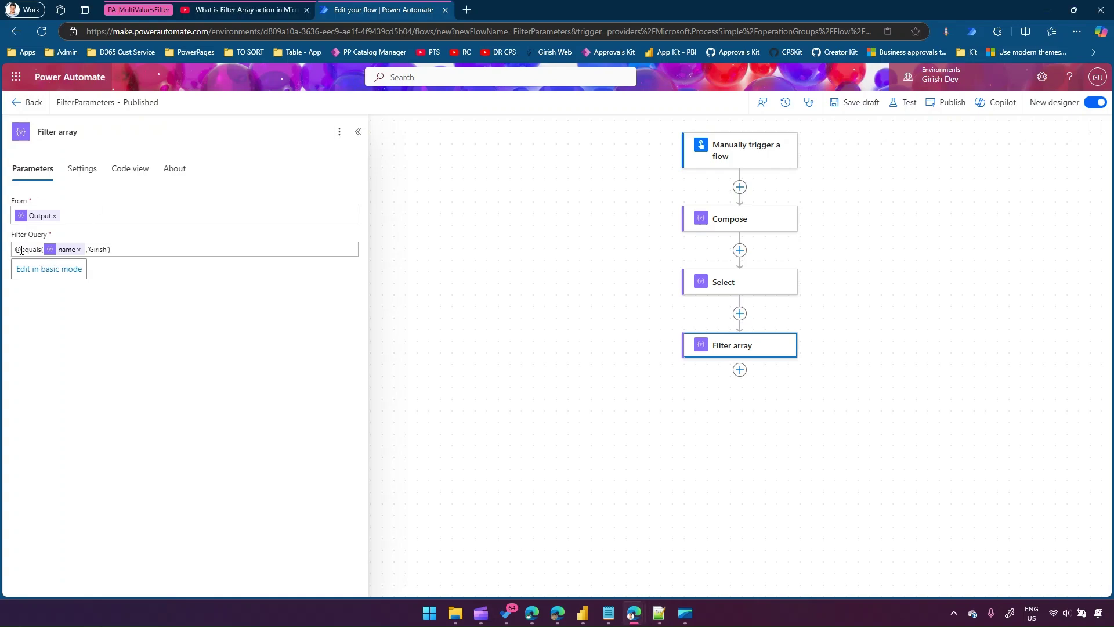
key("alt+Tab")
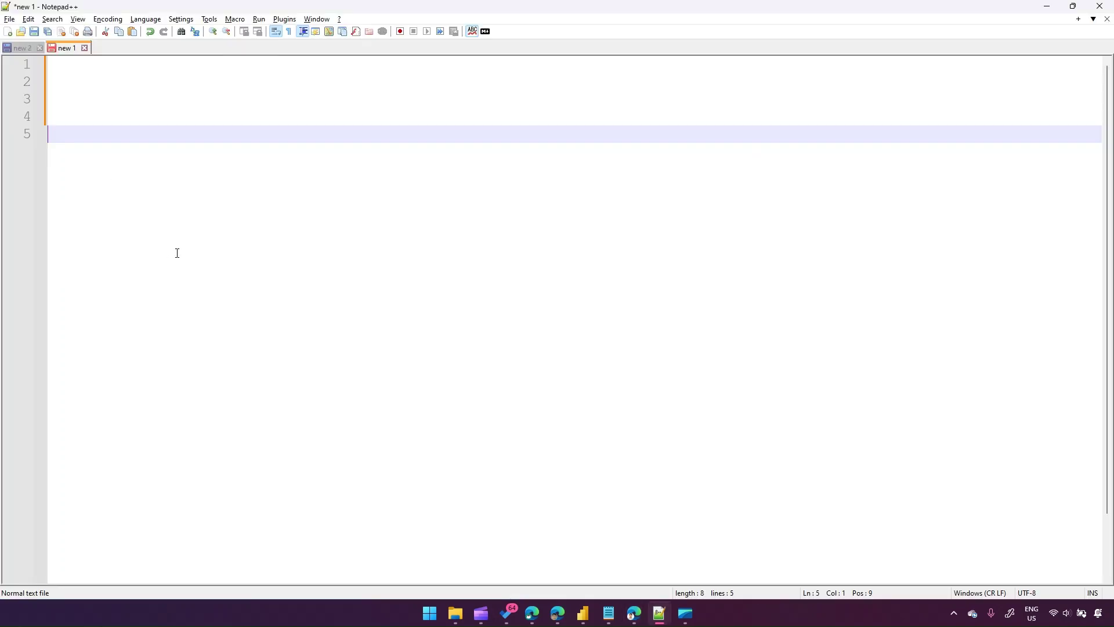
type("@equals(")
key("alt+Tab")
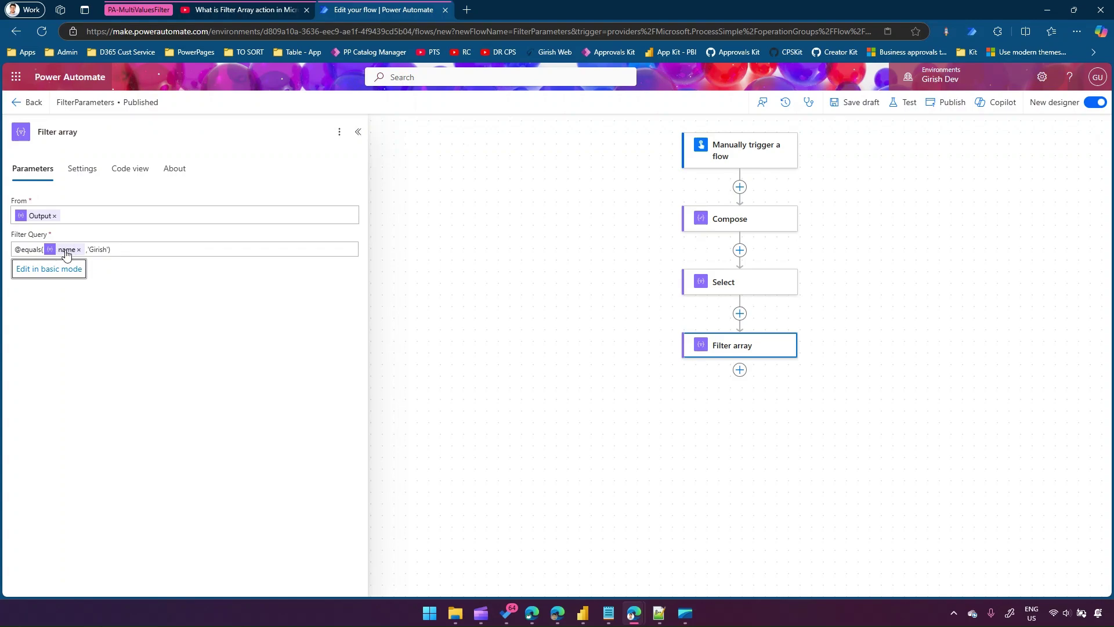
key("alt+Tab")
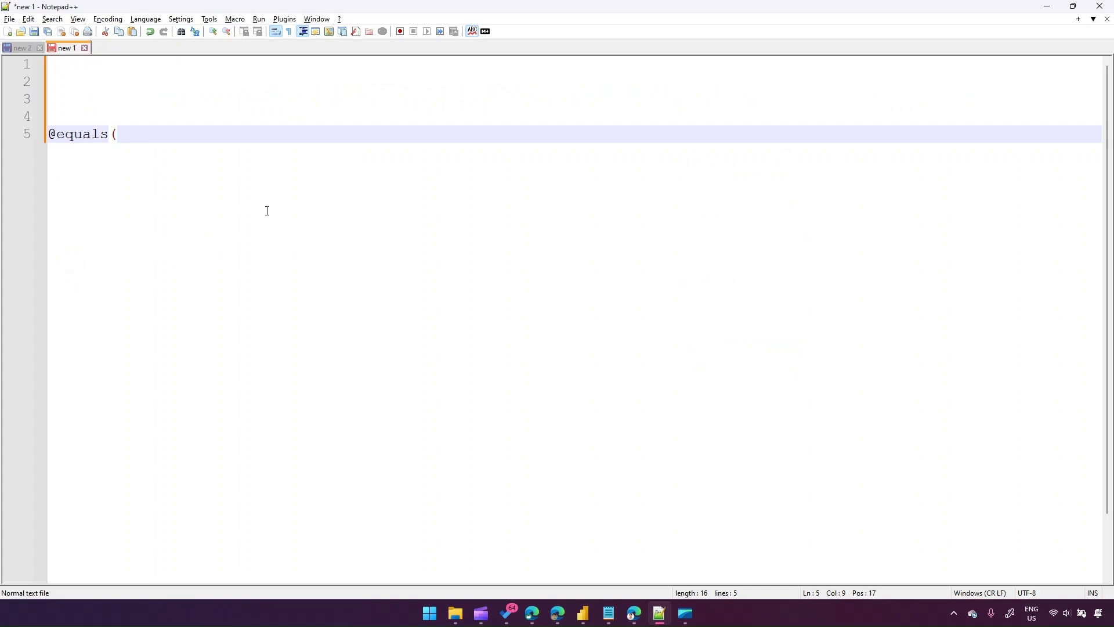
type("item()?['name")
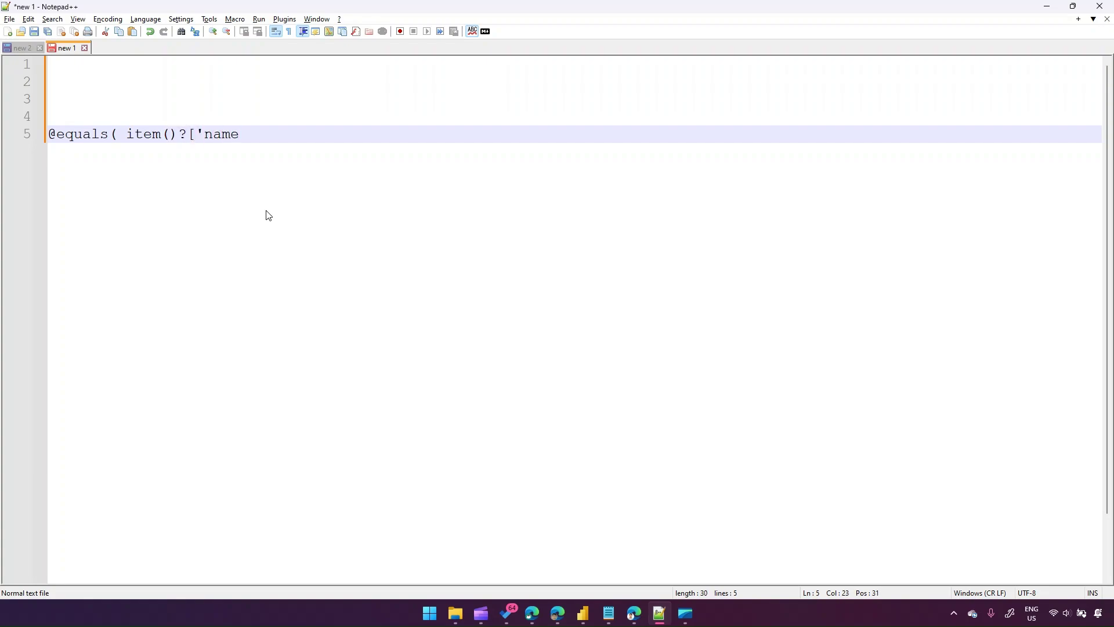
type("'],'Girish")
type("')")
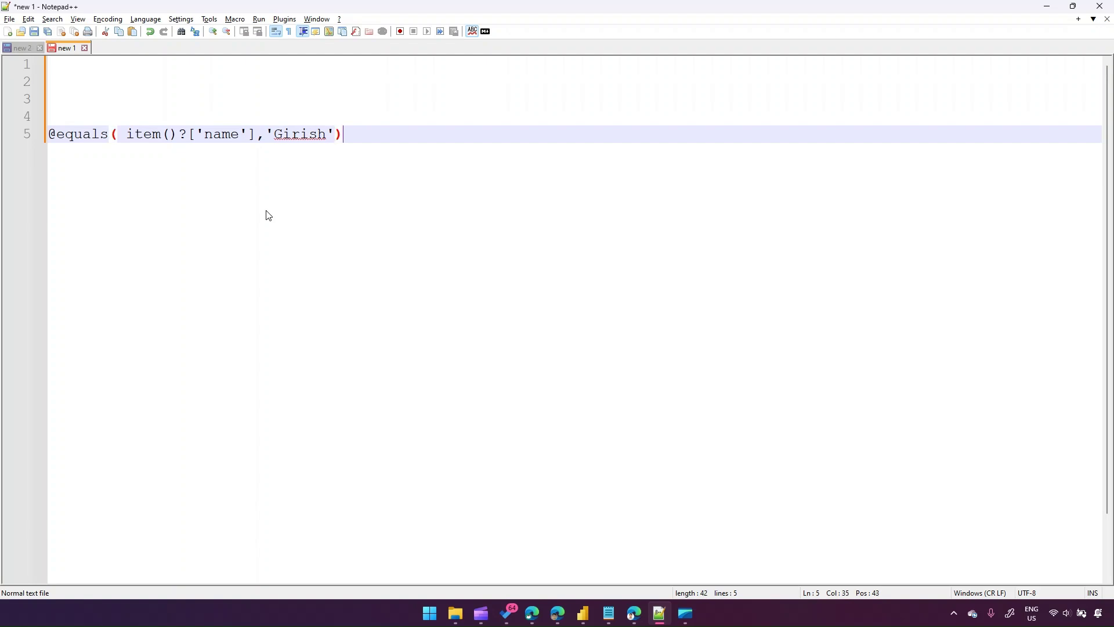
- Remove the stray space before item and add blank lines below the expression
left_click(127, 137)
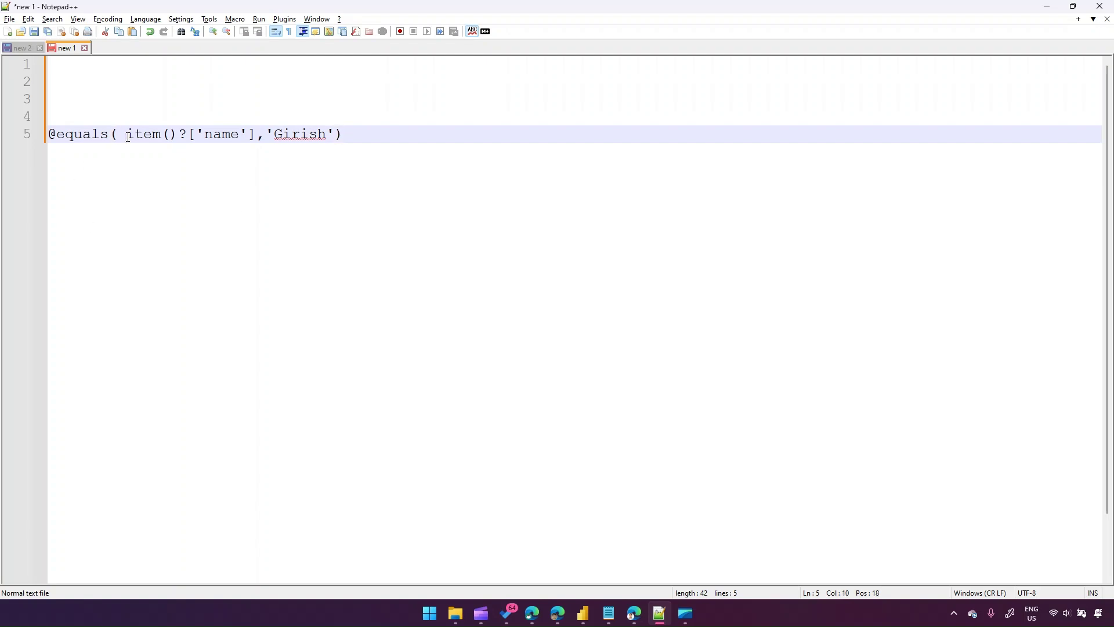
key("BackSpace")
left_click_drag(347, 132, 2, 125)
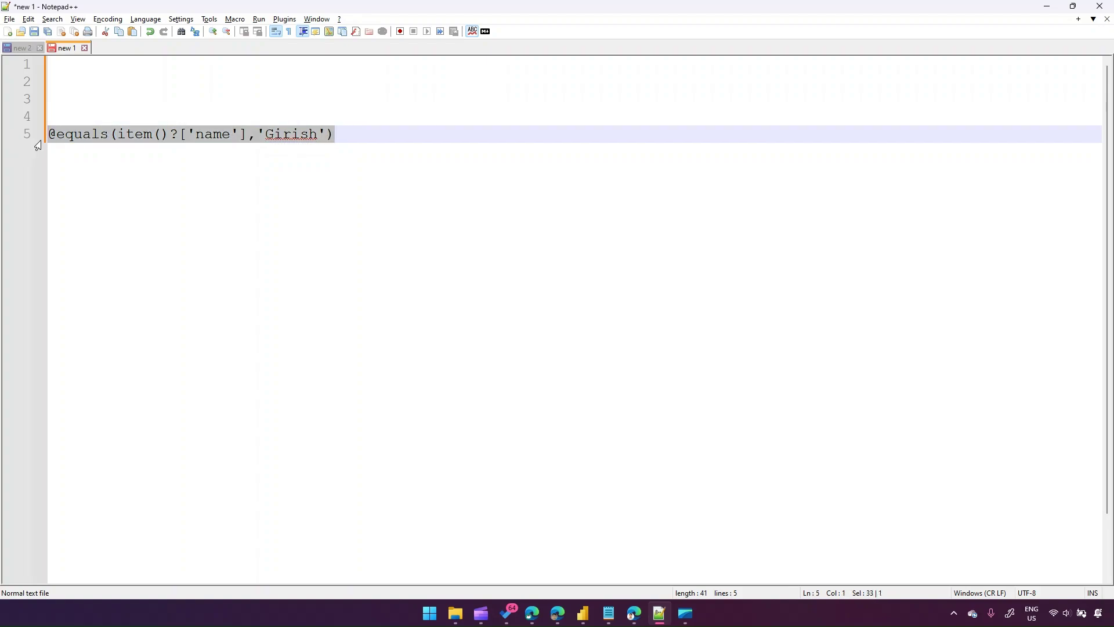
left_click(364, 135)
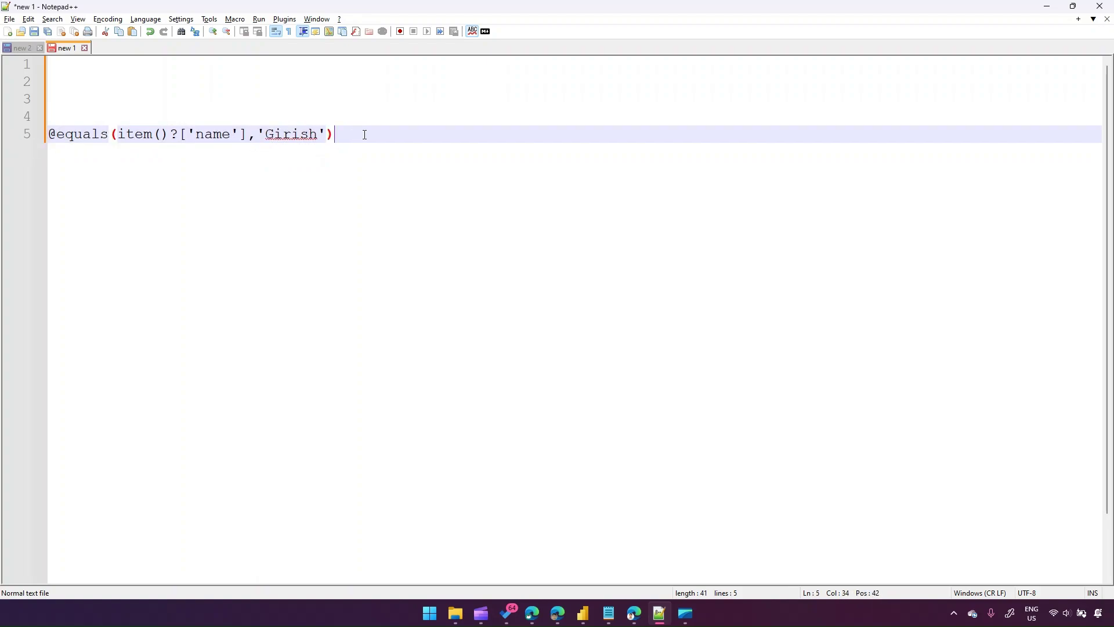
key("Return")
key("Return")
key("Return")
key("Return")
key("Return")
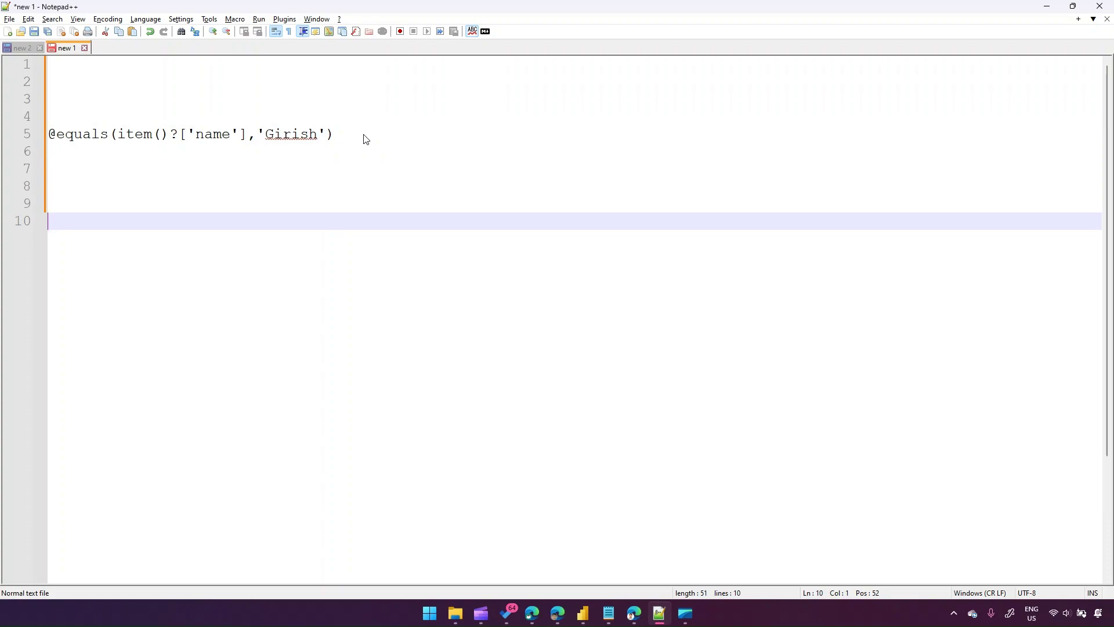
- Start an or( ) block on line 10 with an equals( call inside it
type("or(")
key("Return")
key("Return")
key("Return")
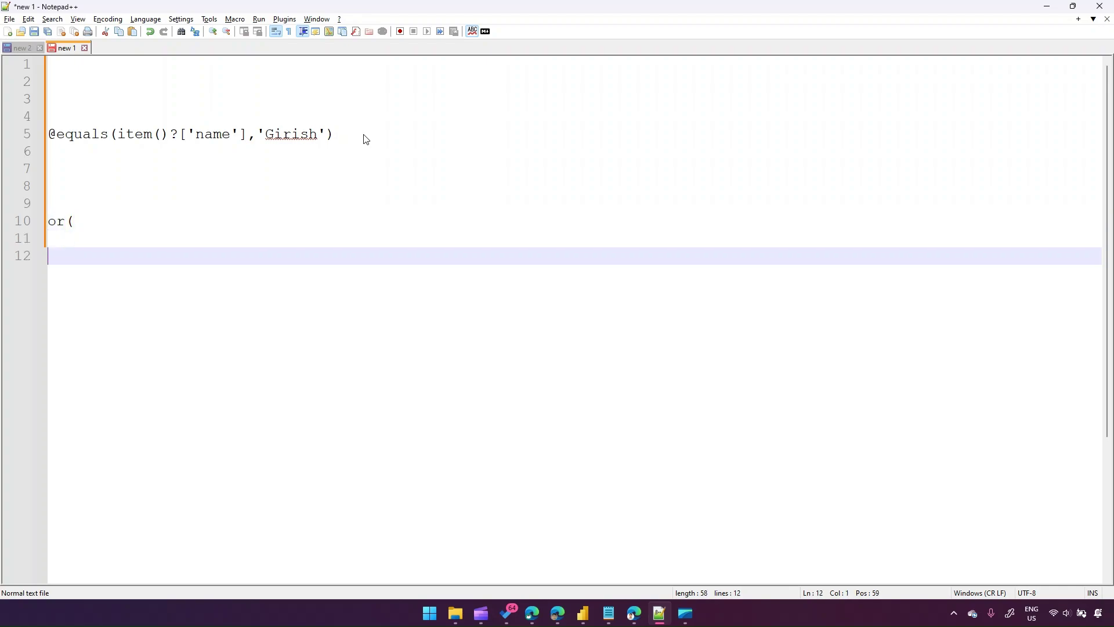
type(")")
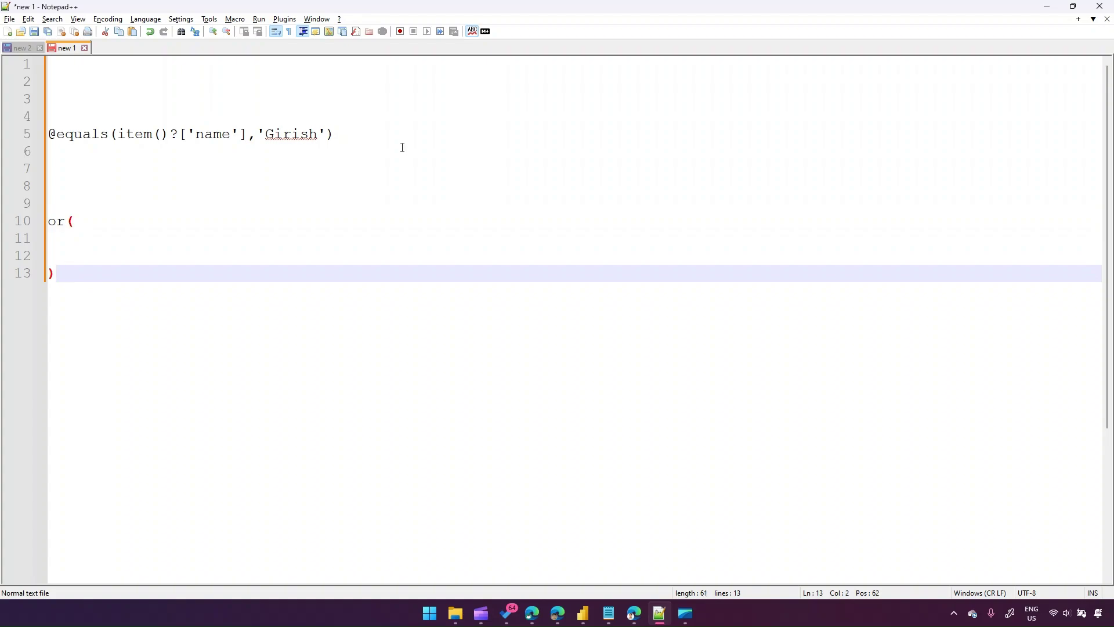
left_click(189, 224)
key("Return")
key("Return")
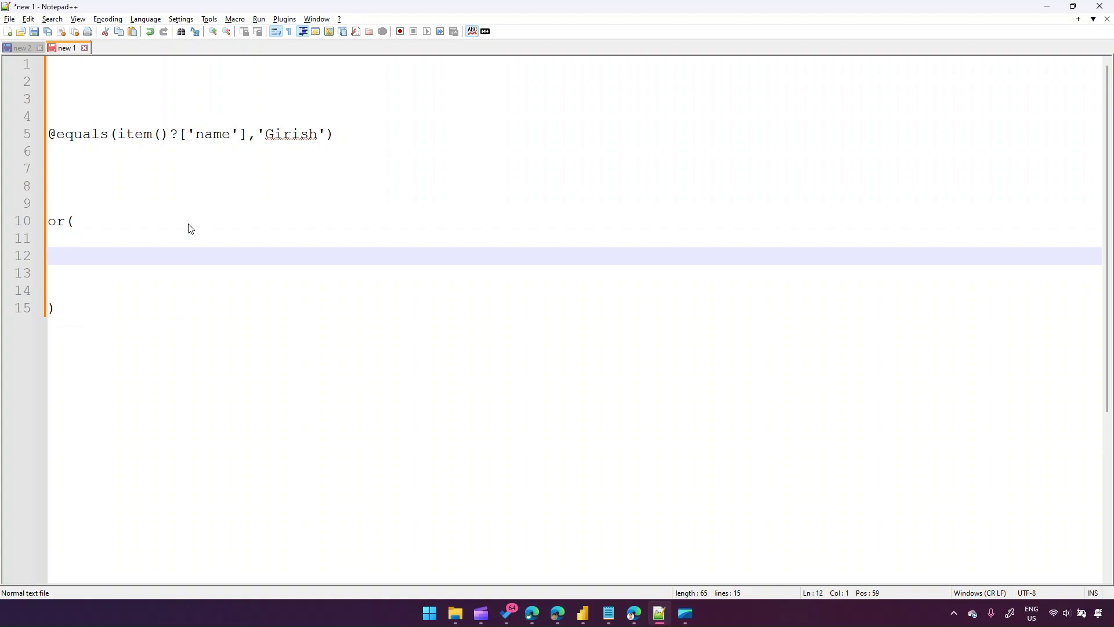
type("equ")
key("Return")
type("(")
- Paste the name comparison into equals(, then add equals(item()?['age'],55) as the second condition
left_click_drag(119, 134, 336, 133)
key("ctrl+c")
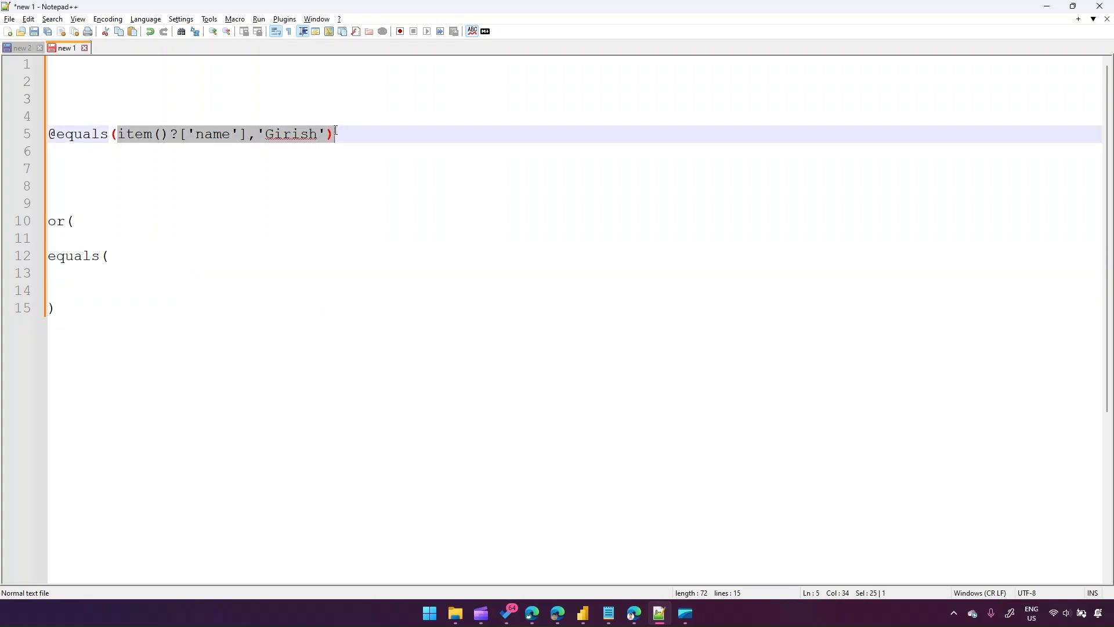
left_click(140, 266)
key("ctrl+v")
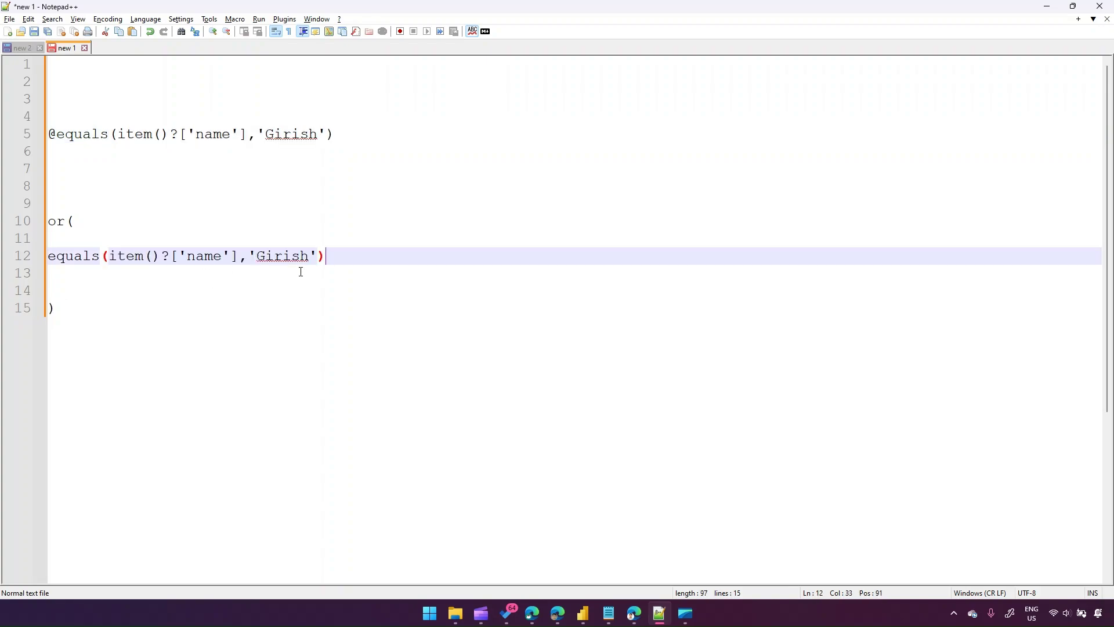
type(",")
key("Return")
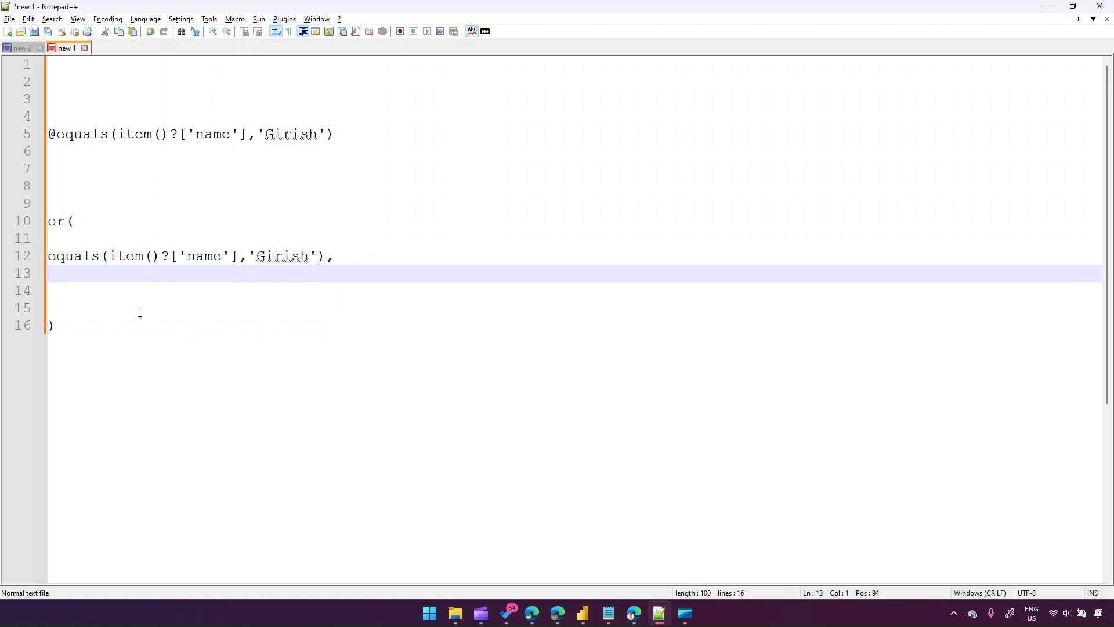
key("Return")
type("e")
key("Return")
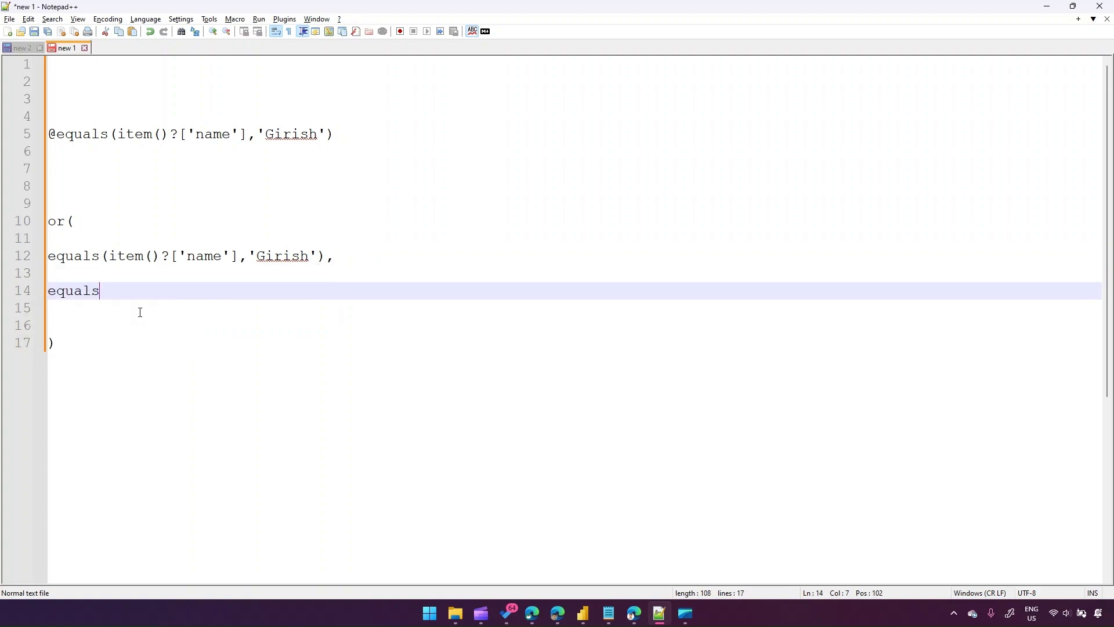
type("(ite")
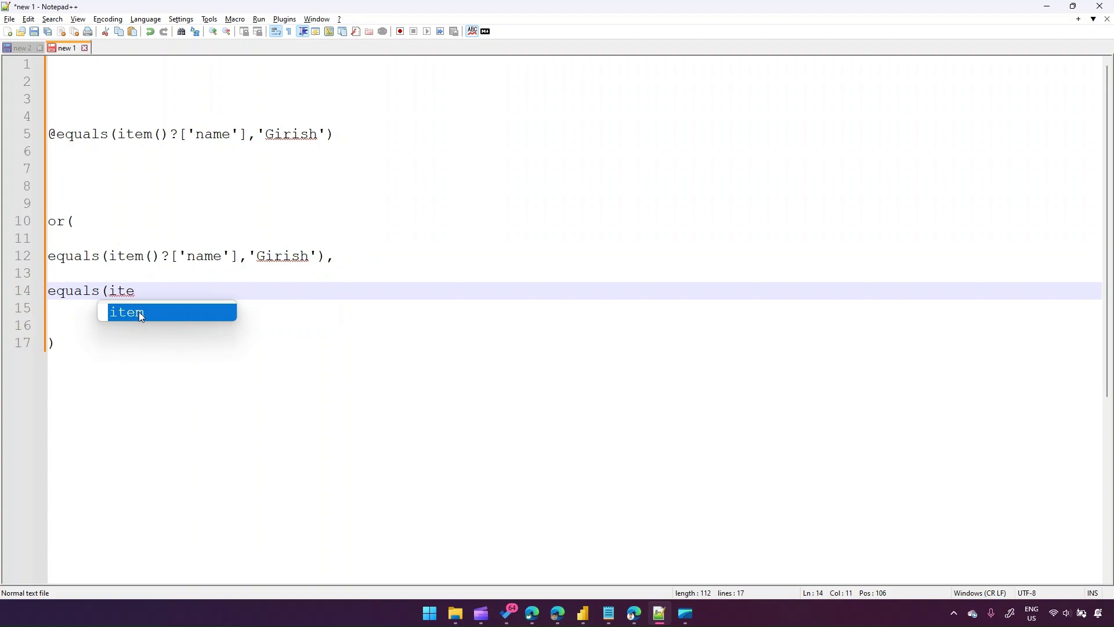
key("Return")
type("()?['age']")
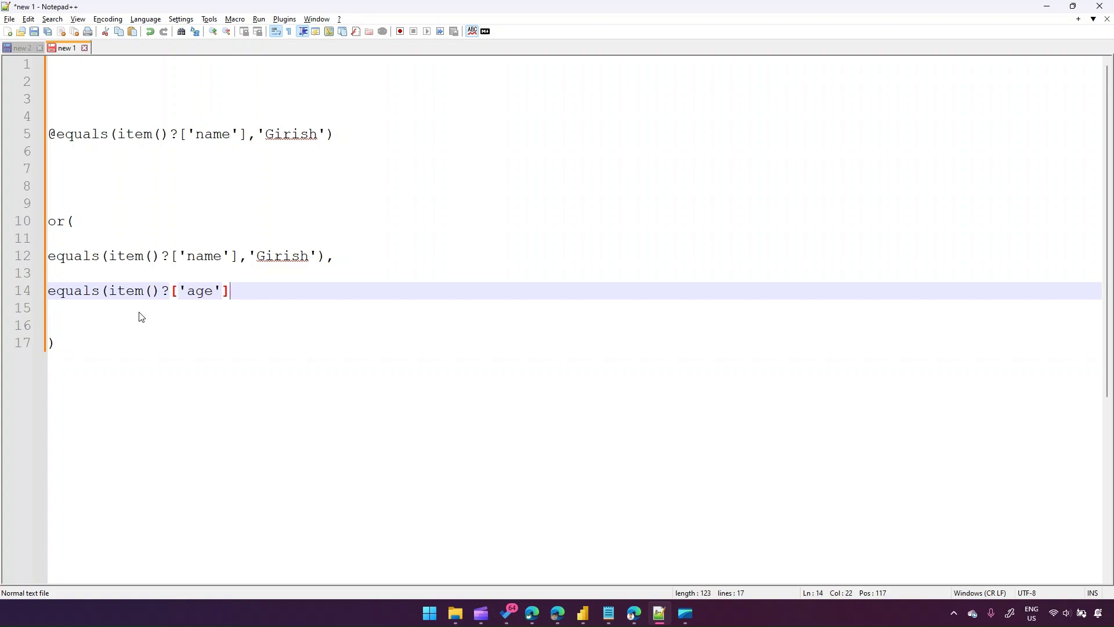
type(",55")
type(")")
- Join the whole or() expression onto a single line 10 and select it
left_click(116, 272)
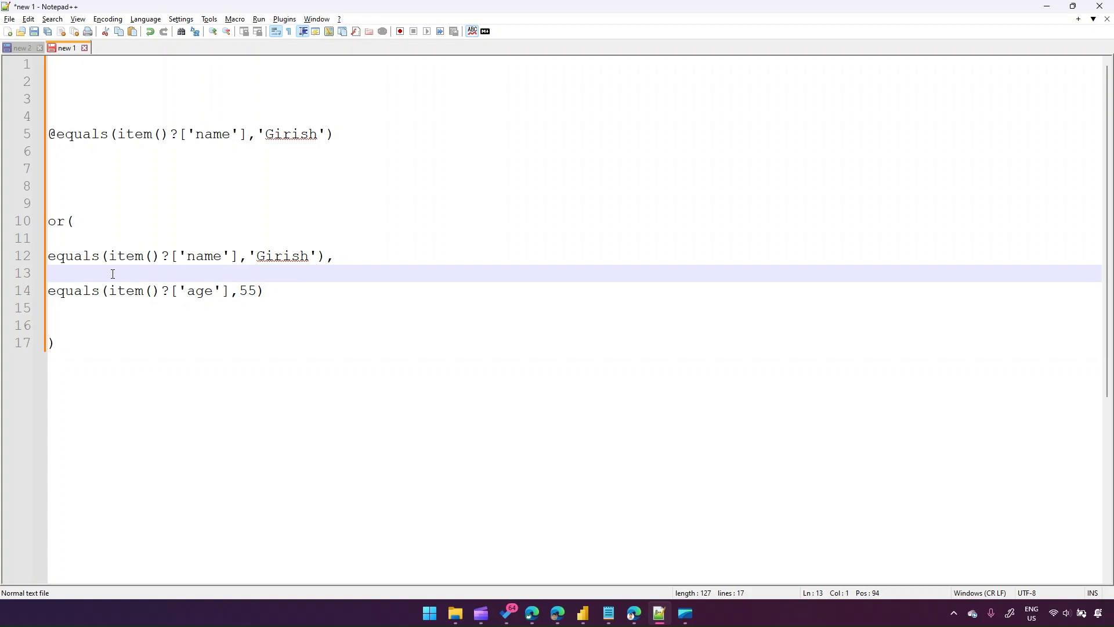
left_click(84, 223)
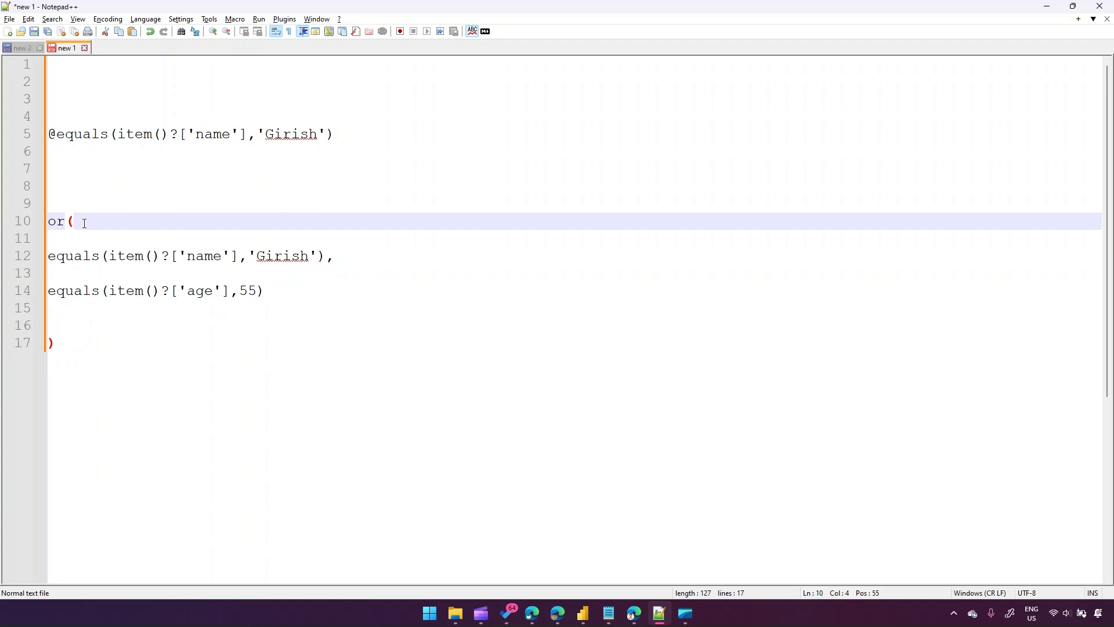
key("Delete")
key("Delete")
left_click(377, 222)
key("Delete")
key("Delete")
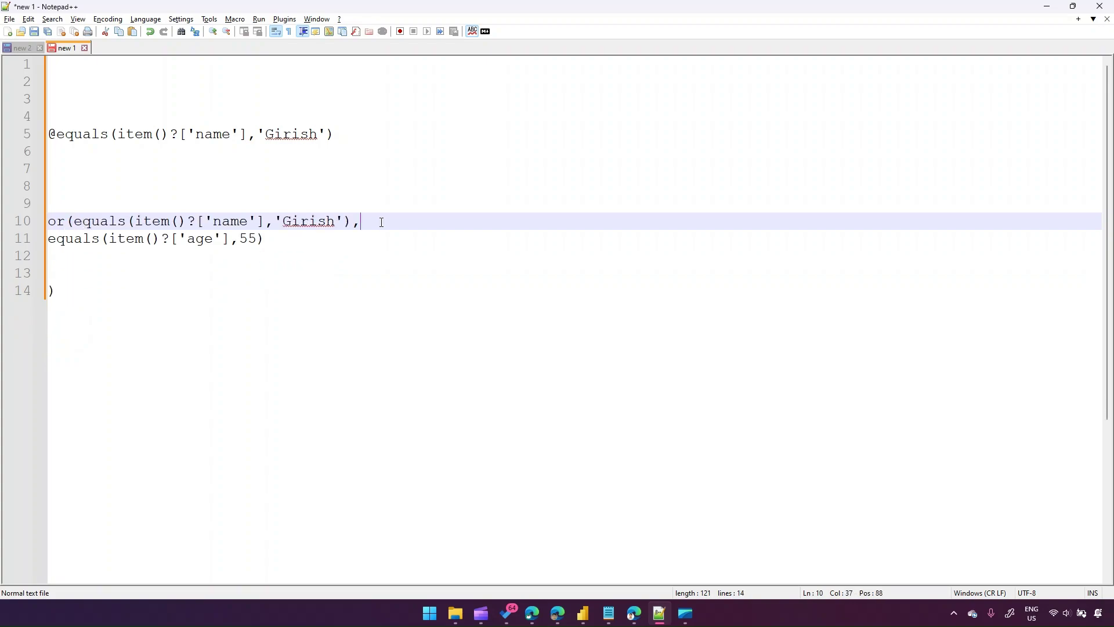
left_click(589, 222)
key("Delete")
key("Delete")
key("Delete")
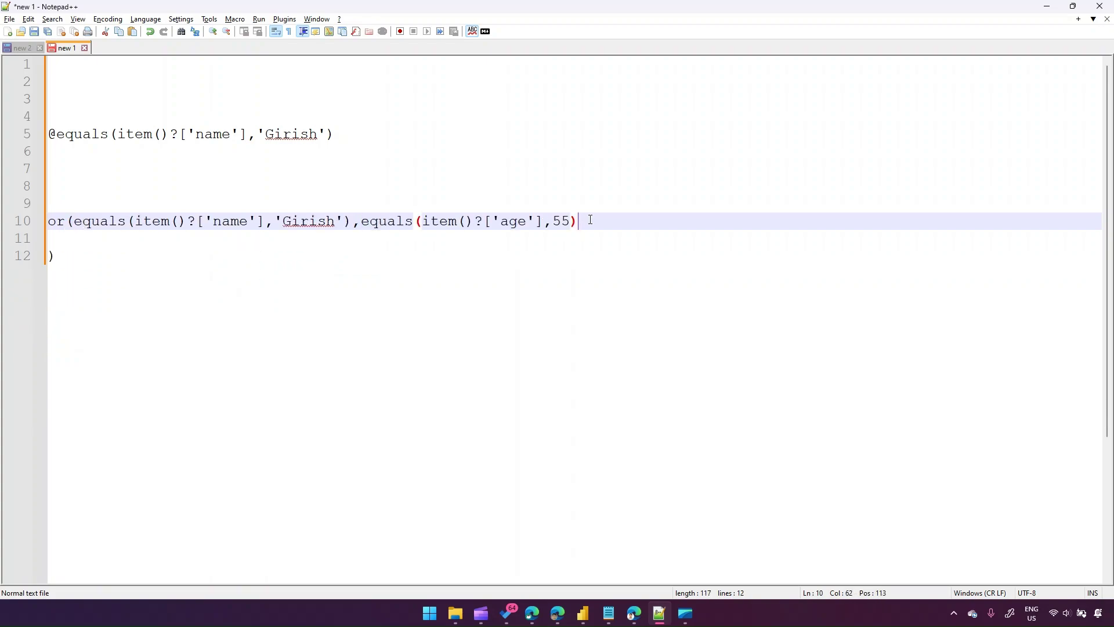
left_click_drag(597, 220, 51, 223)
key("ctrl+c")
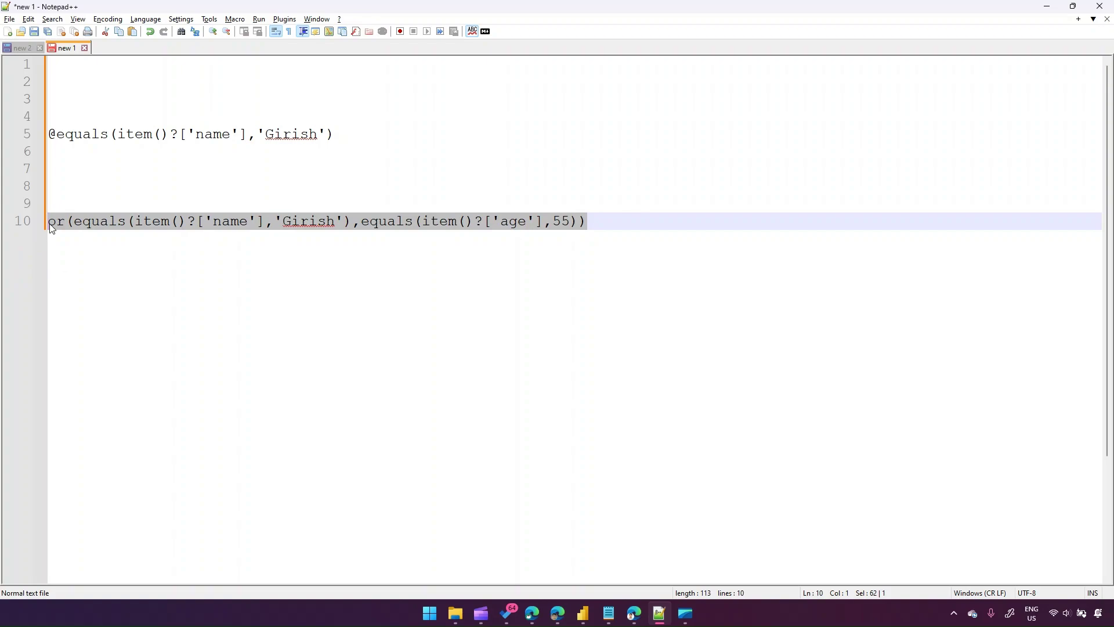
left_click(1047, 7)
- Replace the Filter Query content with the pasted or() expression through the expression editor
left_click_drag(119, 249, 3, 253)
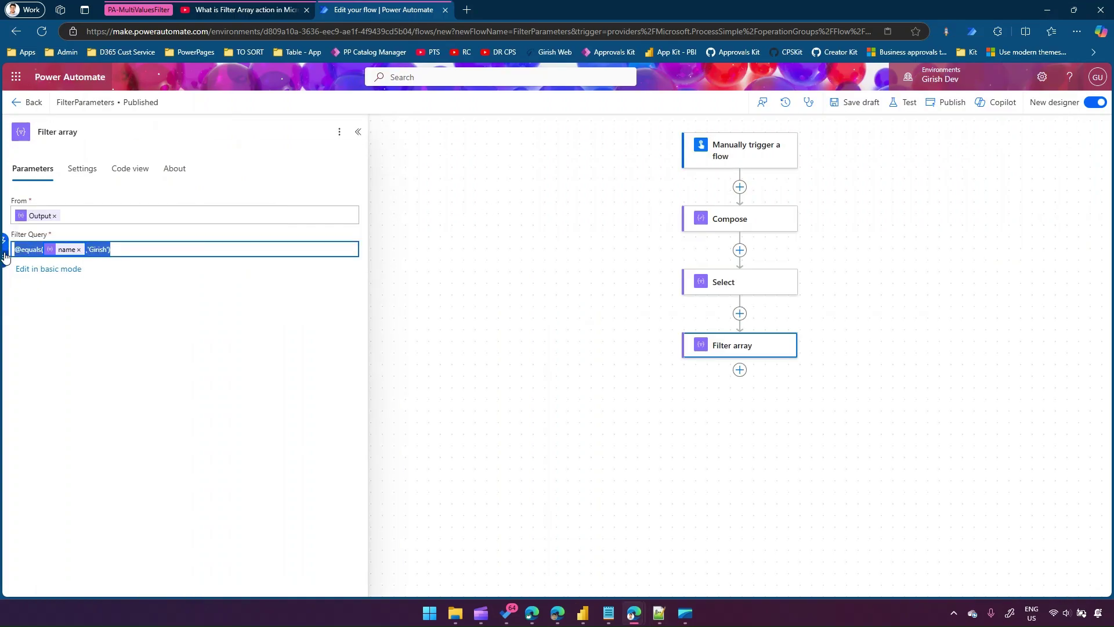
key("BackSpace")
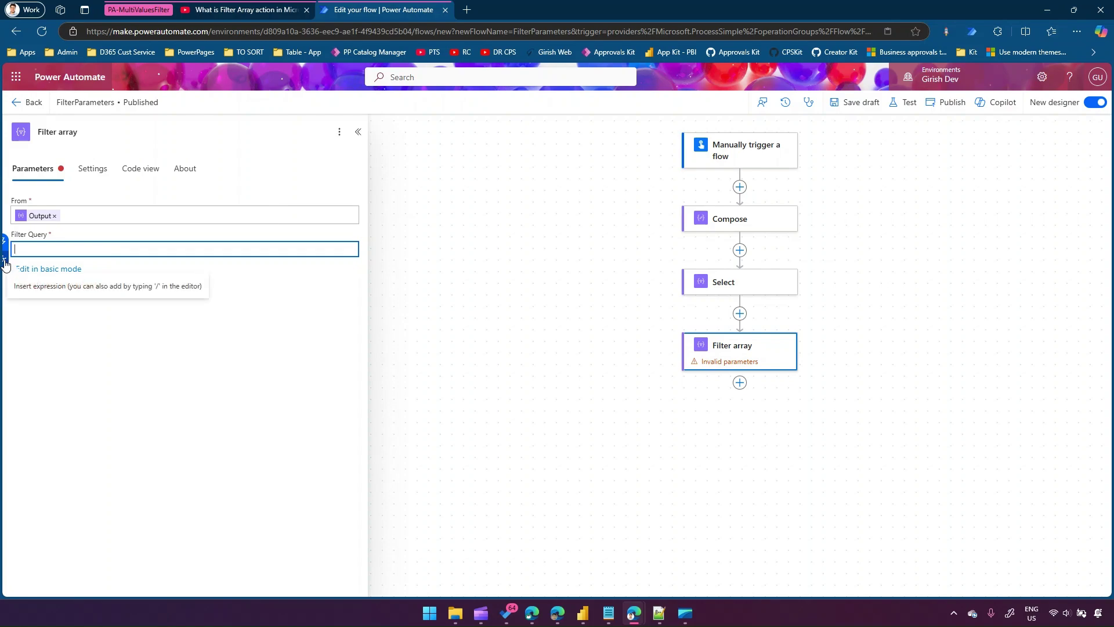
left_click(4, 264)
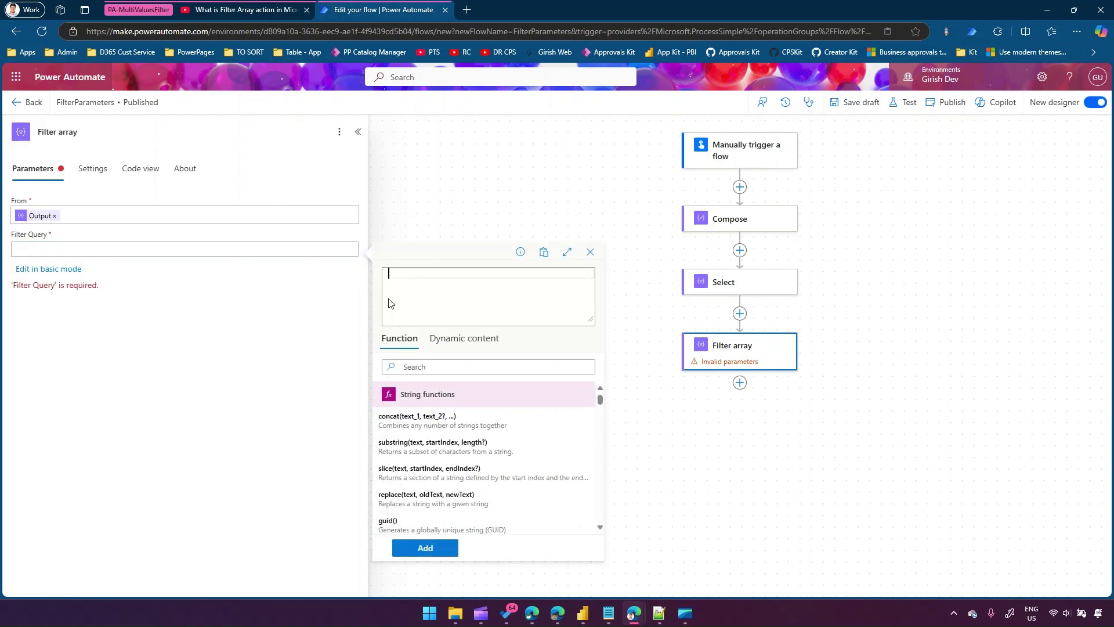
key("ctrl+v")
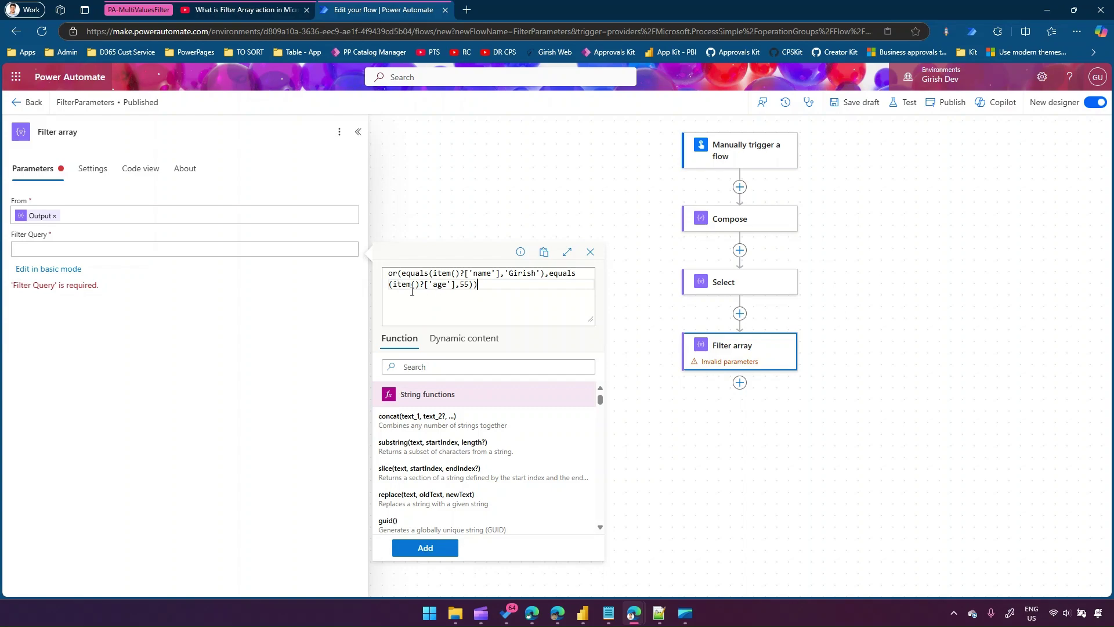
double_click(389, 272)
left_click(441, 285)
left_click(426, 547)
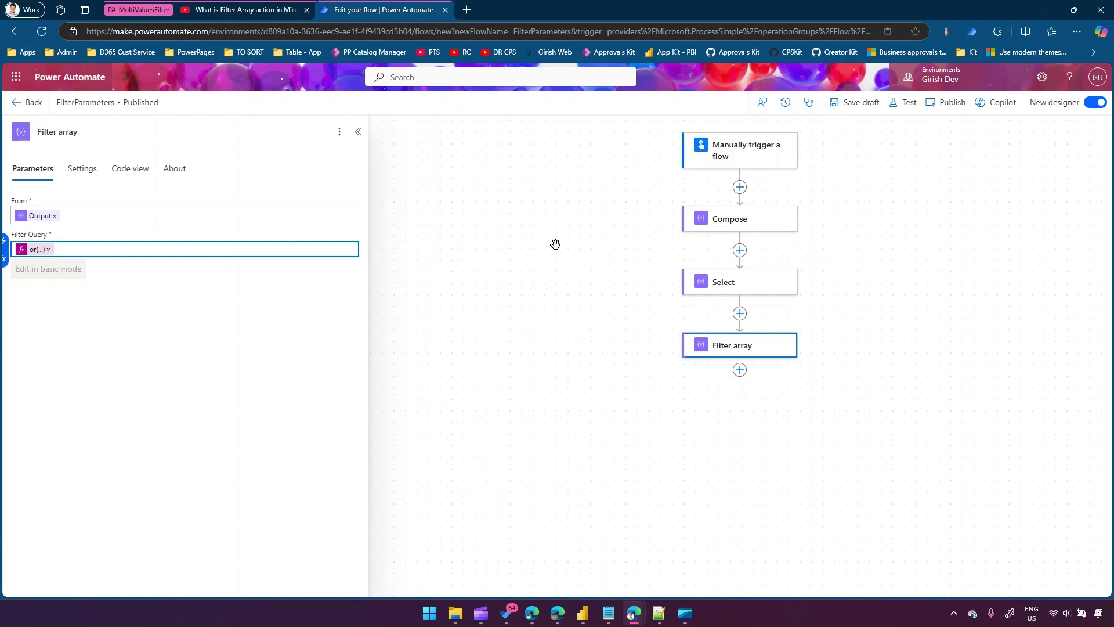
- Save the flow, then publish and run a manual test of FilterParameters
left_click(864, 107)
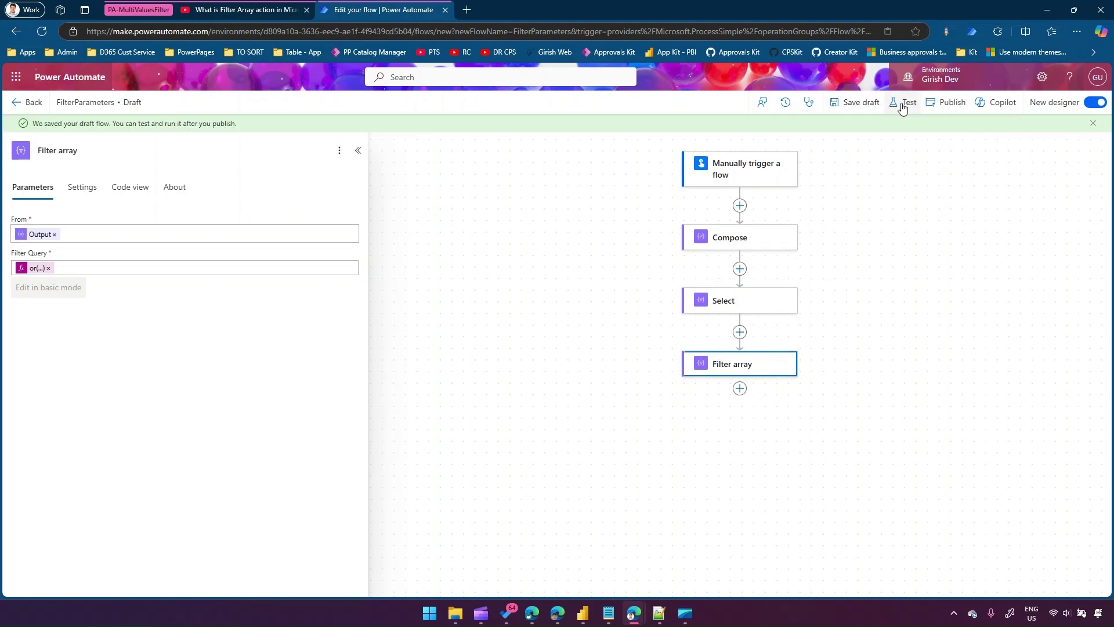
left_click(907, 106)
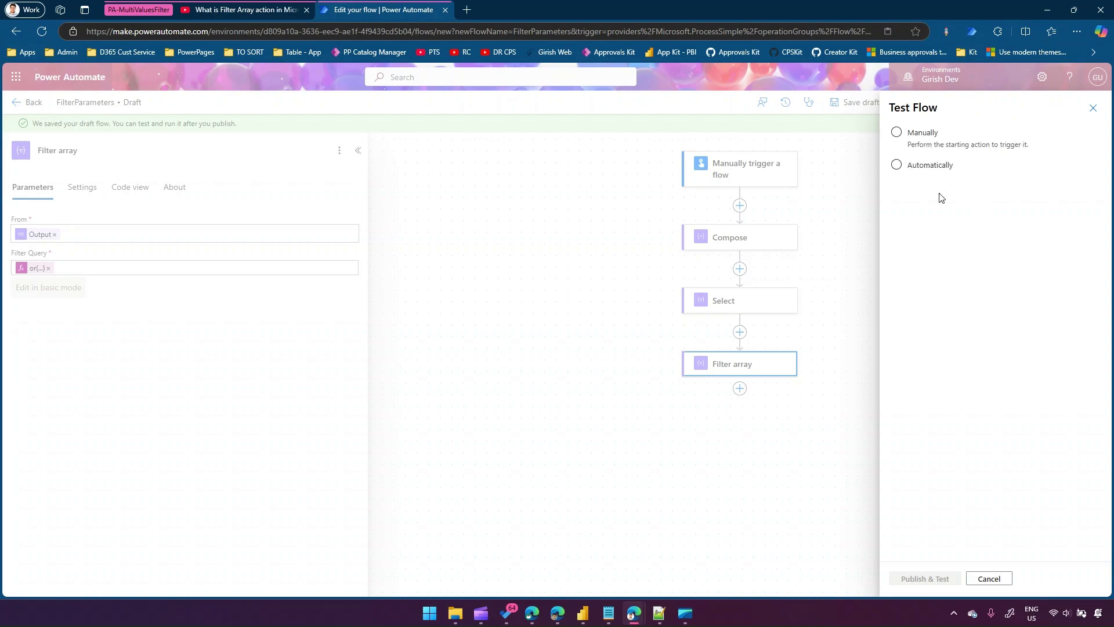
left_click(909, 137)
left_click(934, 580)
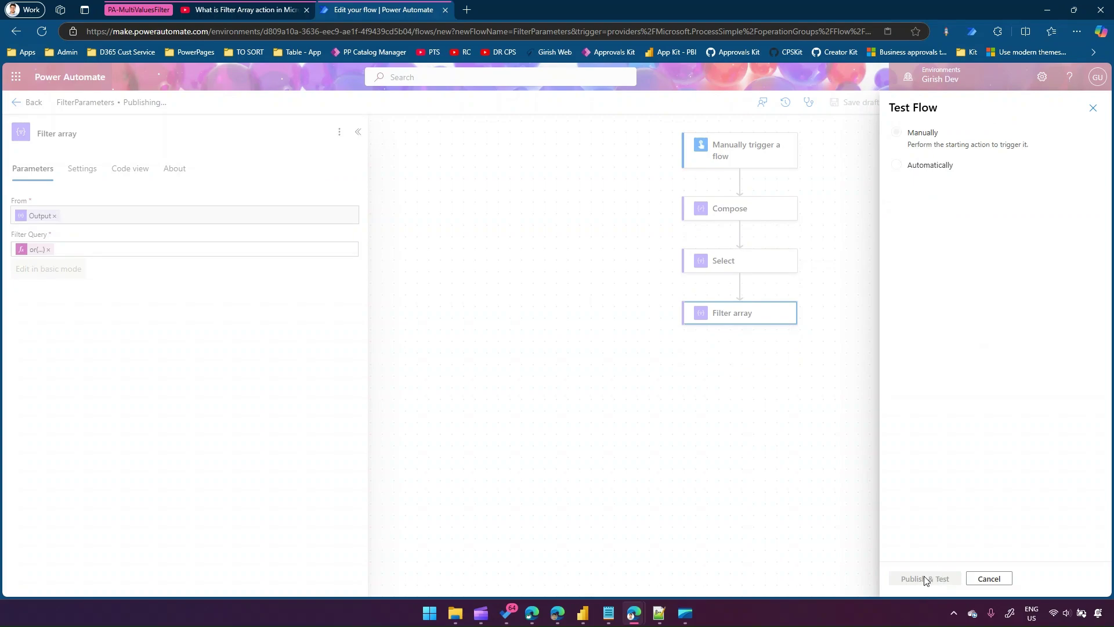
left_click(925, 577)
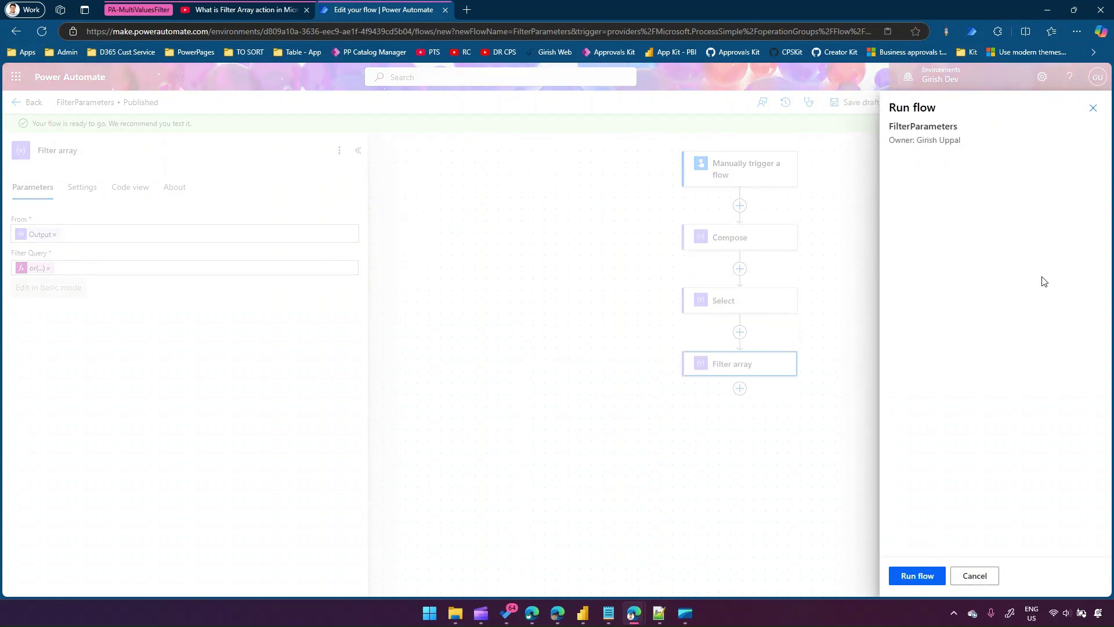
left_click(938, 574)
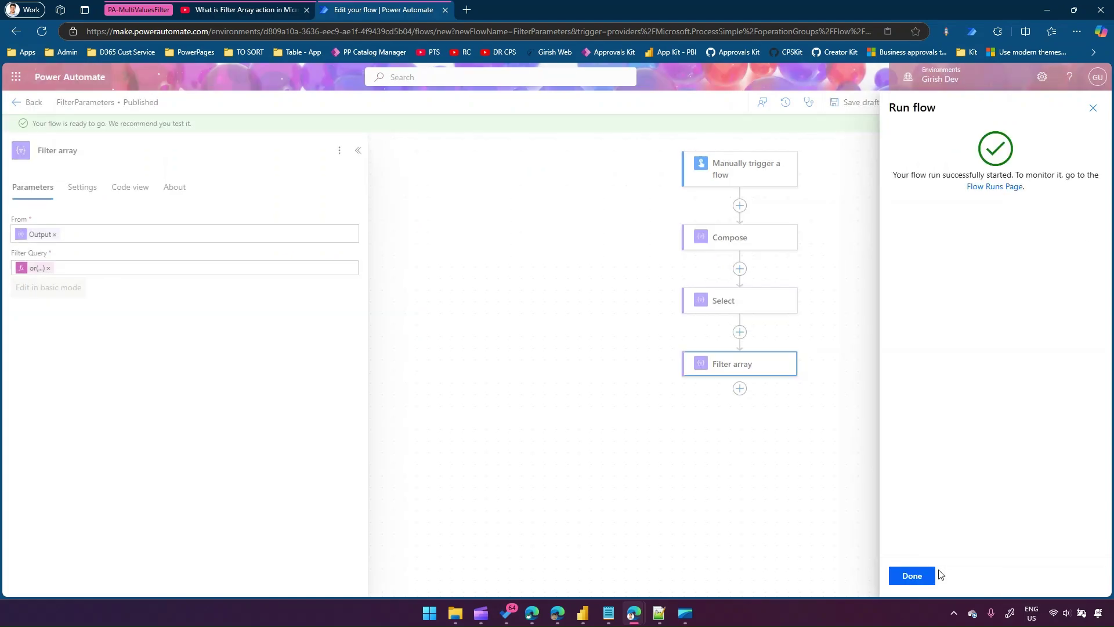
left_click(903, 579)
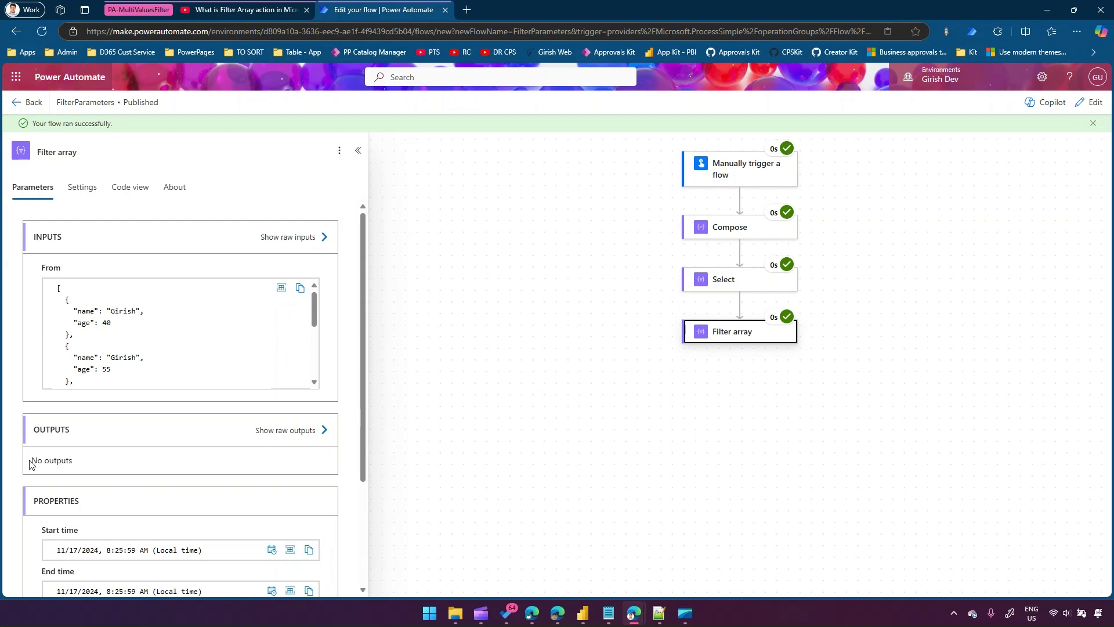
- Inspect Filter array's raw output: three records matching the sample name or age 55, then resume editing
left_click_drag(29, 464, 82, 465)
left_click(274, 436)
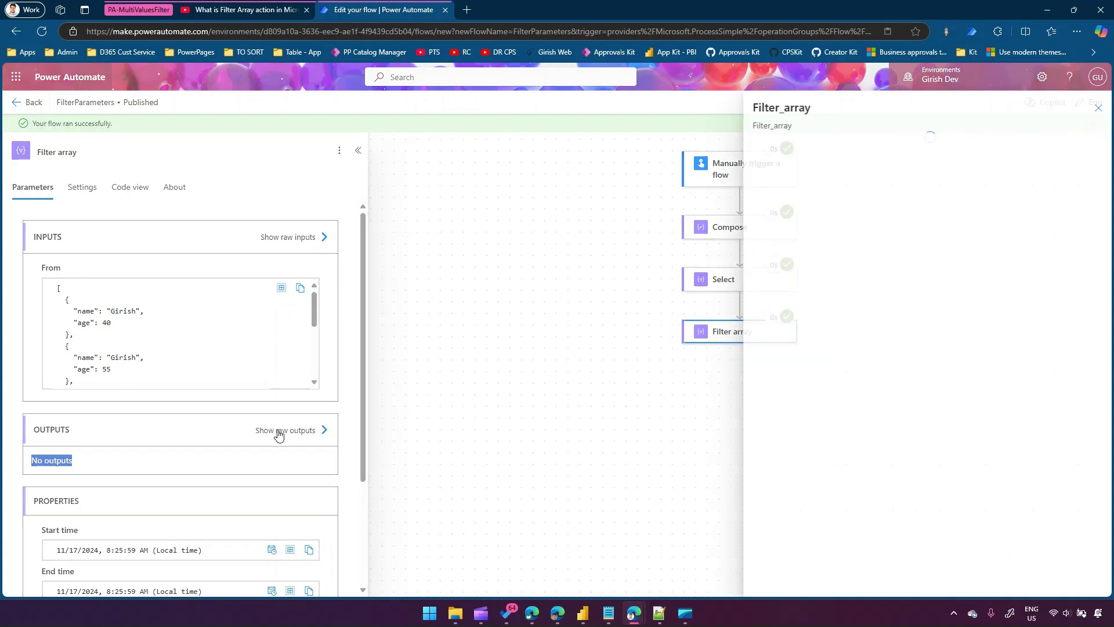
left_click_drag(772, 302, 745, 133)
left_click(896, 299)
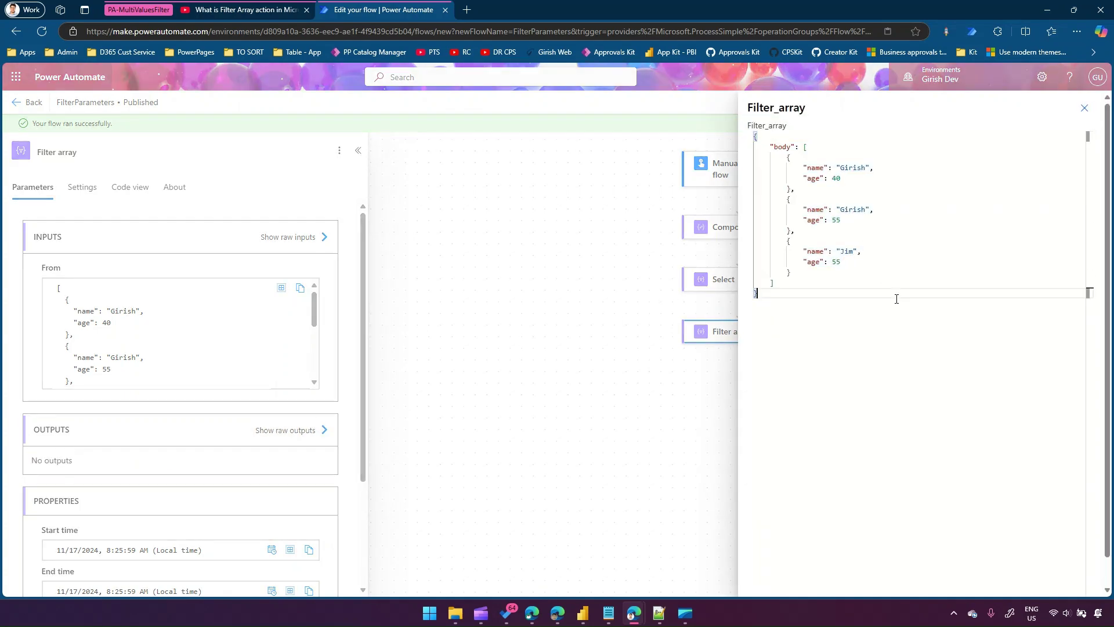
left_click(839, 168)
left_click_drag(839, 168, 875, 167)
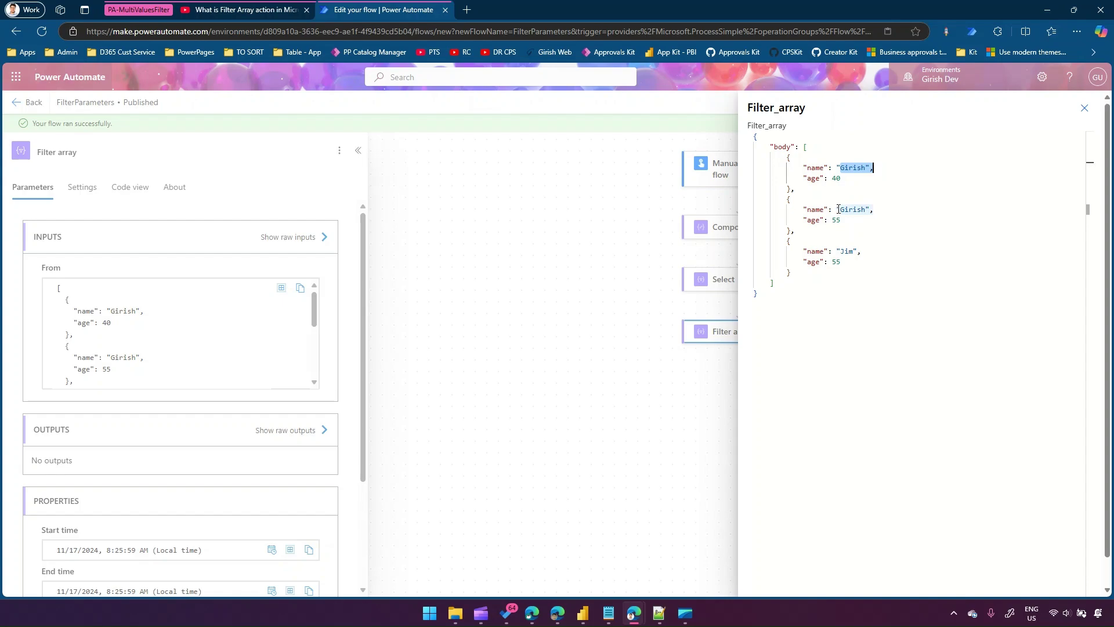
left_click_drag(836, 209, 881, 209)
left_click_drag(840, 262, 834, 262)
left_click(844, 272)
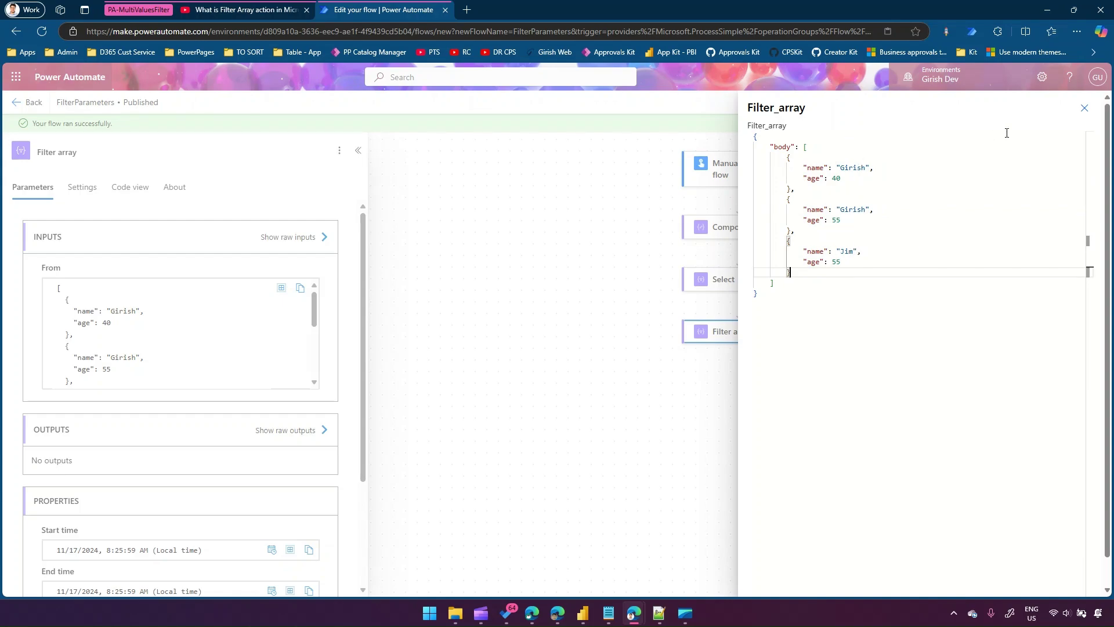
left_click(1090, 114)
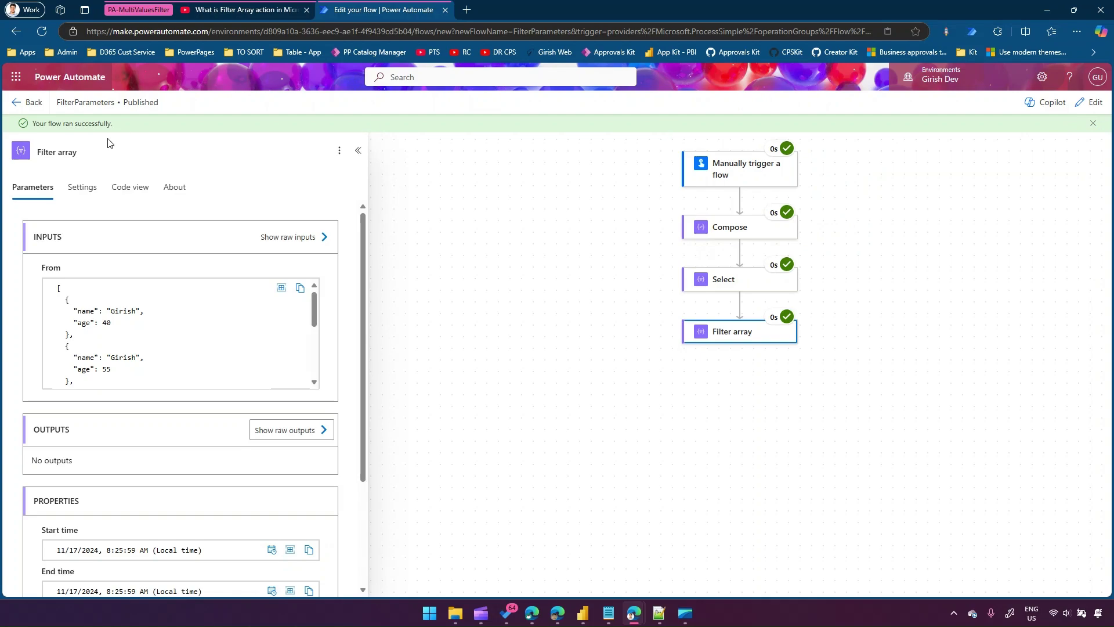
left_click(1089, 103)
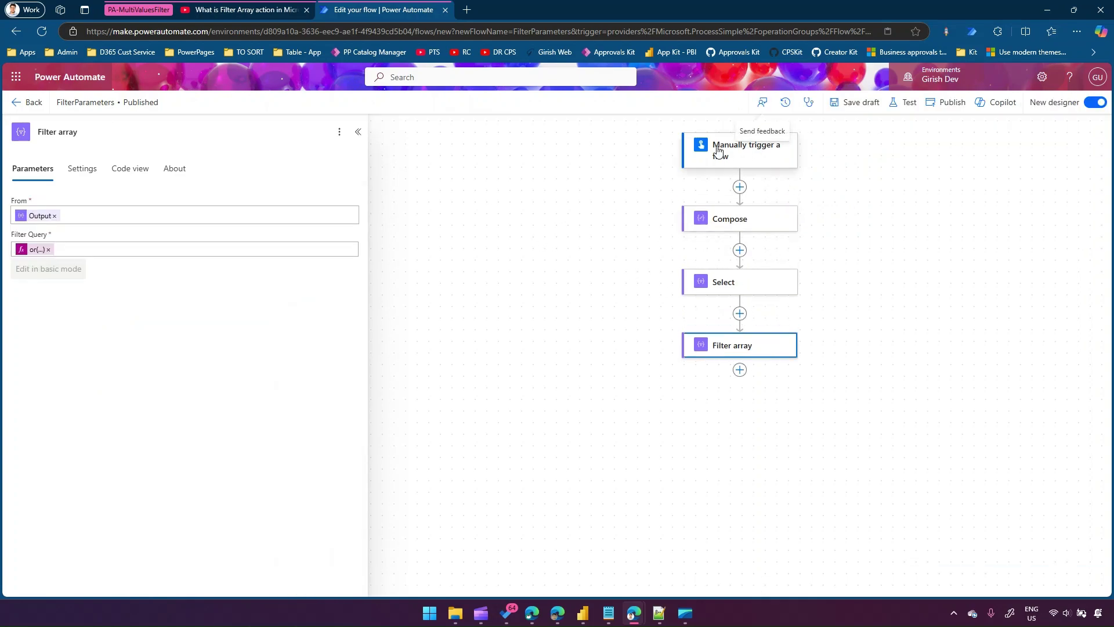
left_click(732, 220)
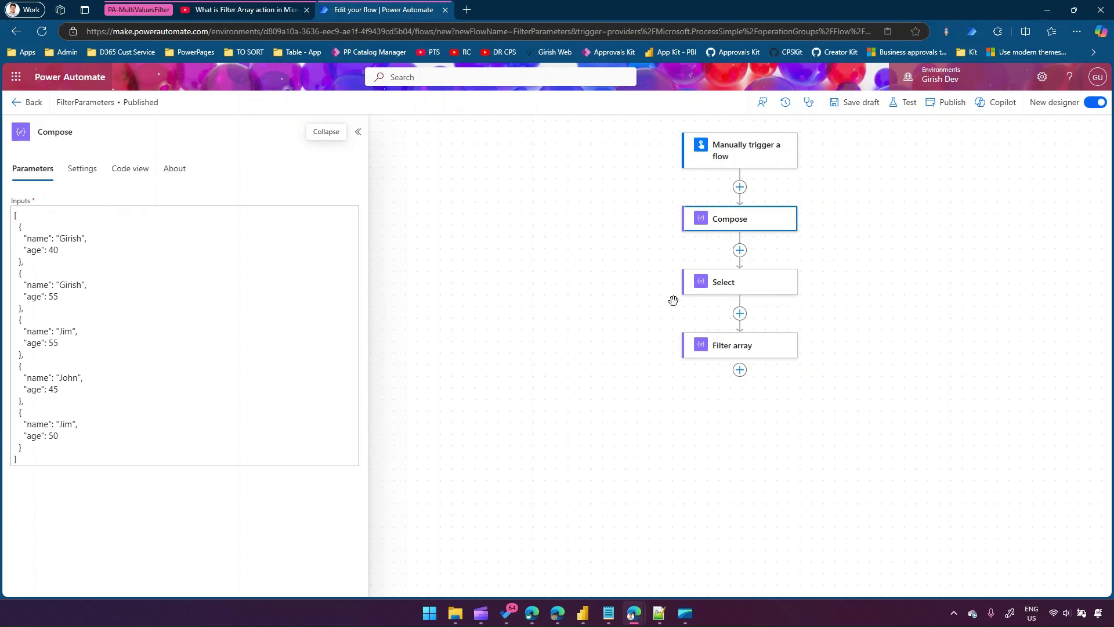
left_click(725, 290)
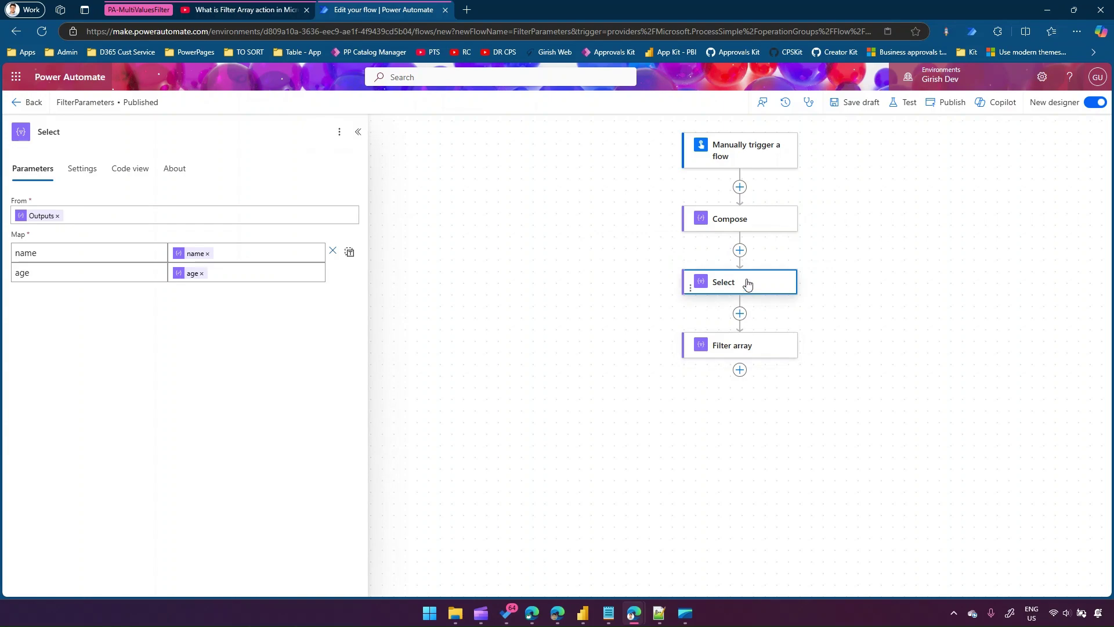
left_click(744, 345)
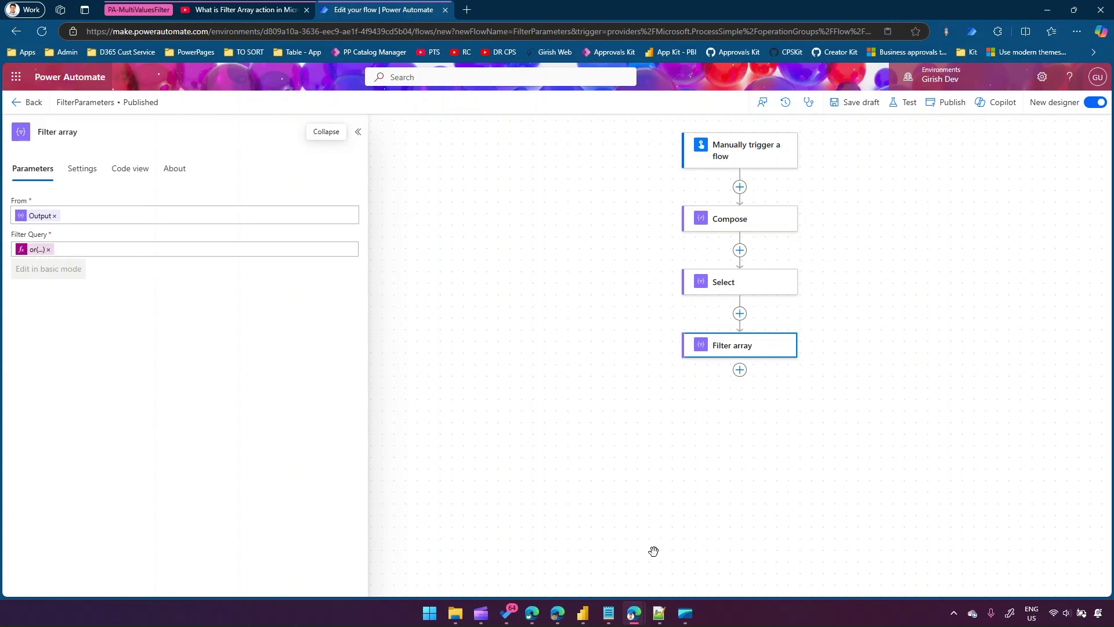
- In Notepad++, type an and( ) block on lines 15–19 below the or() expression
left_click(659, 613)
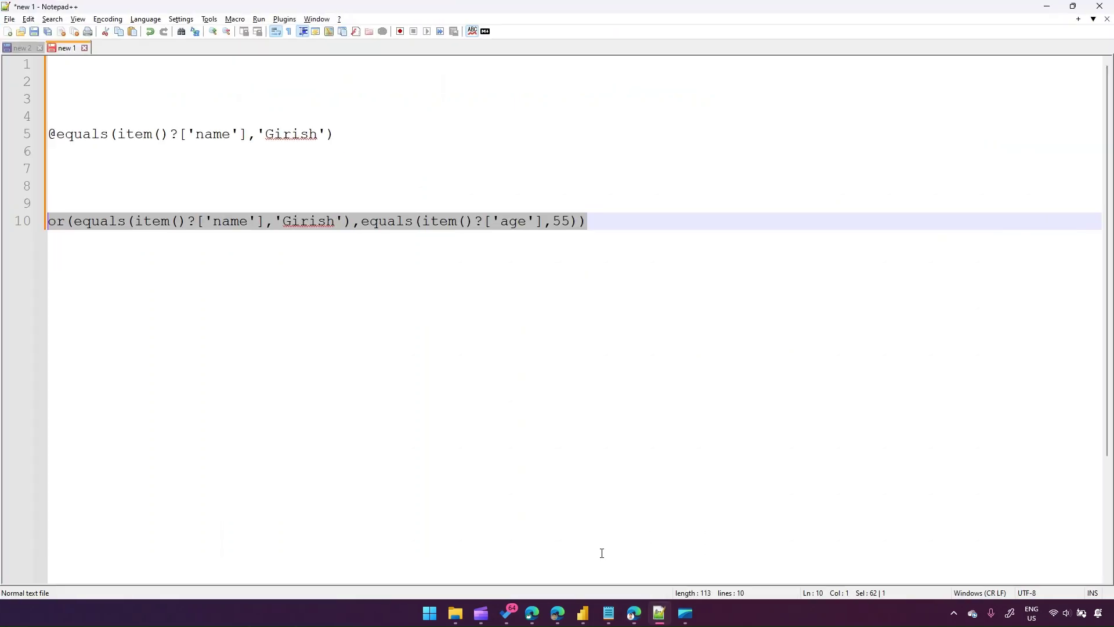
left_click(183, 169)
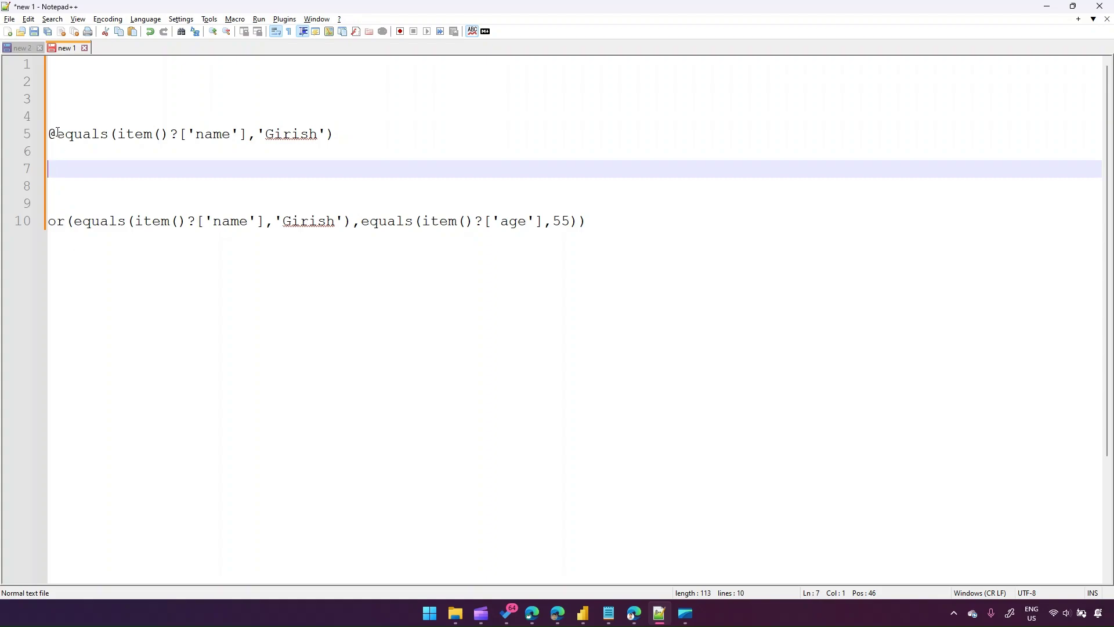
left_click_drag(56, 134, 46, 138)
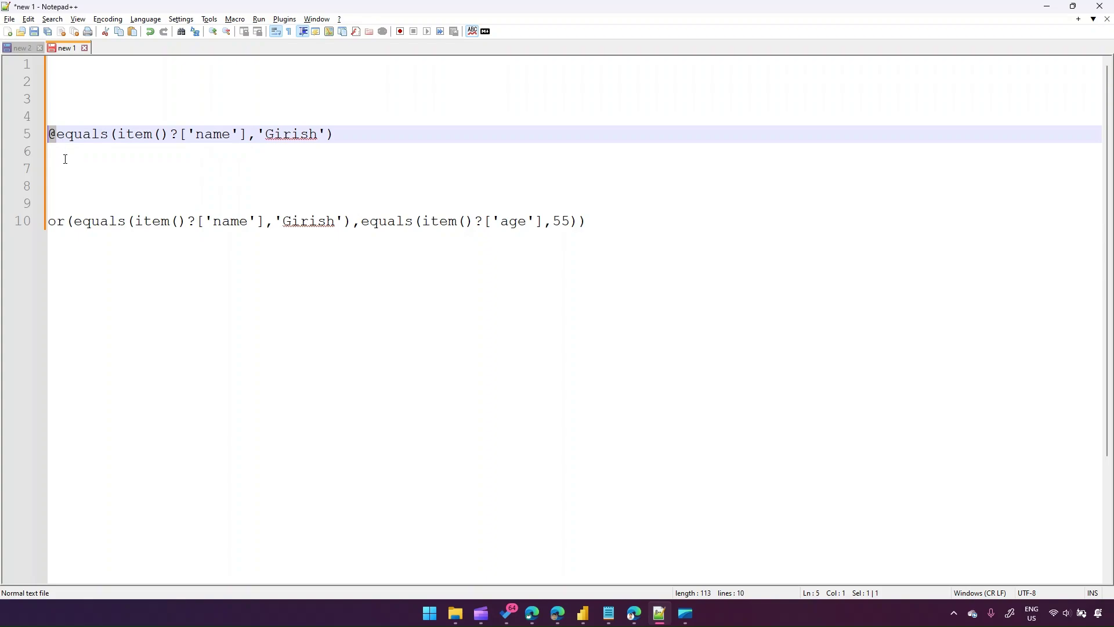
left_click(71, 182)
key("ctrl+End")
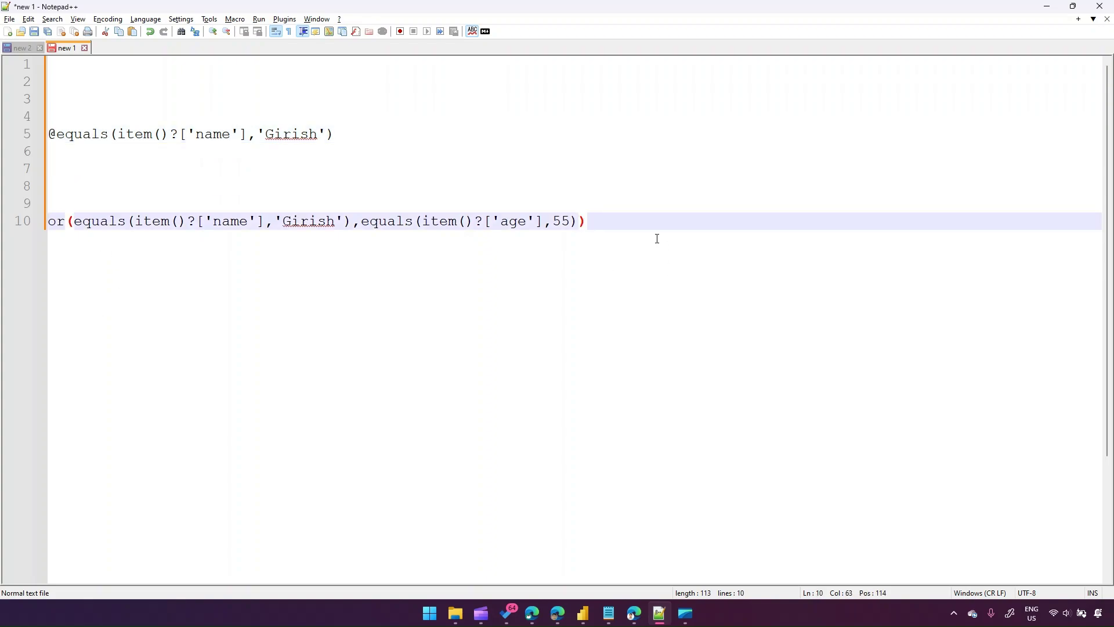
key("Return")
key("Return")
type("or")
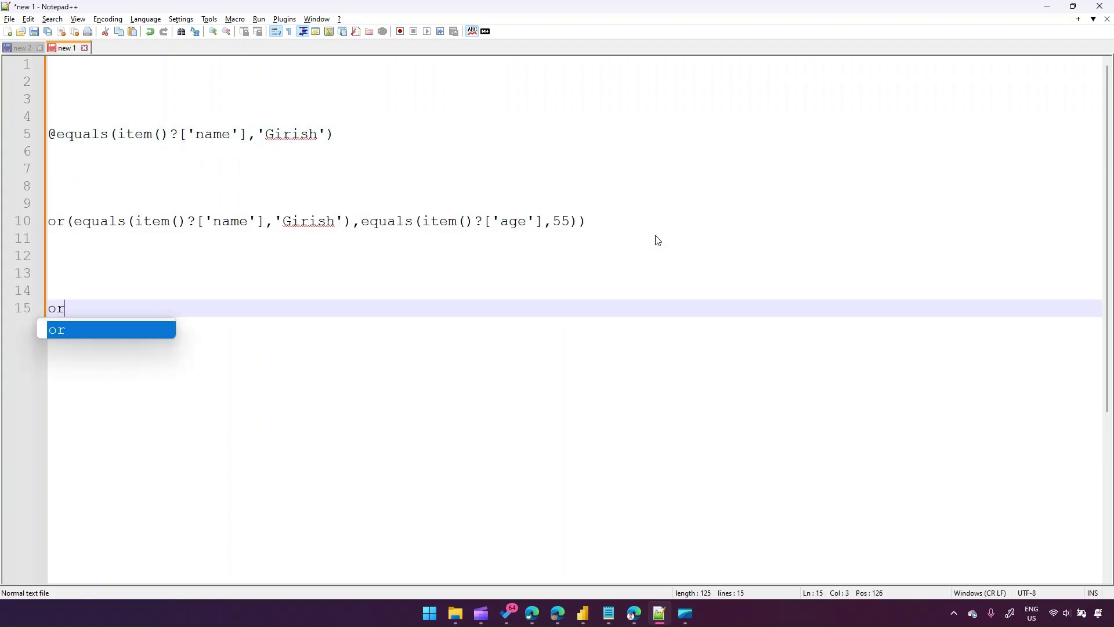
key("BackSpace")
key("BackSpace")
type("and")
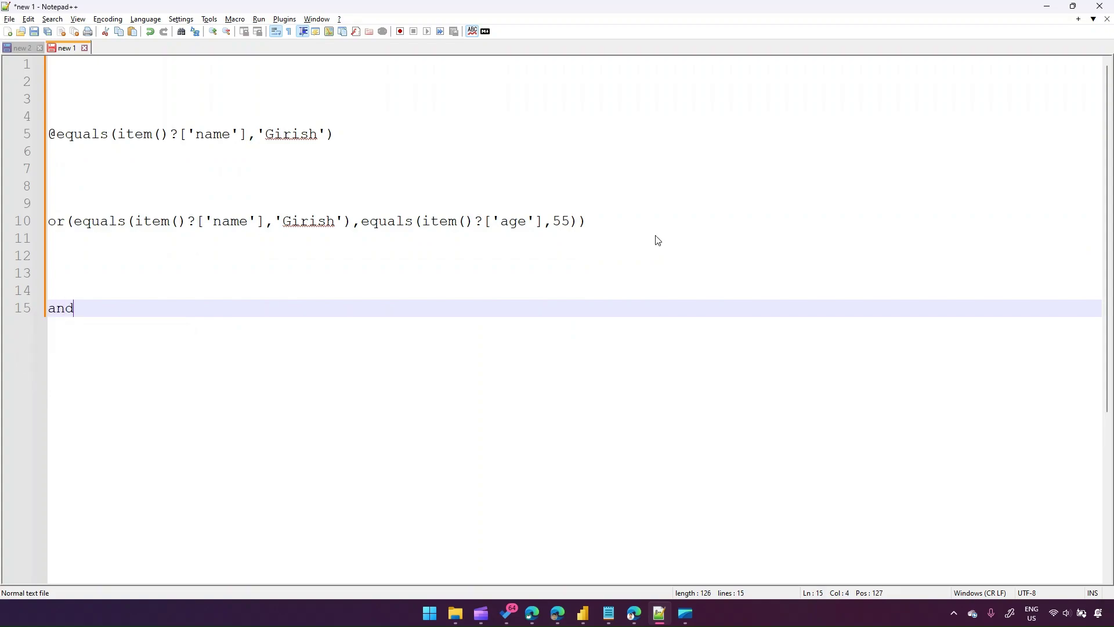
type("(")
key("Return")
key("Return")
key("Return")
key("Return")
type(")")
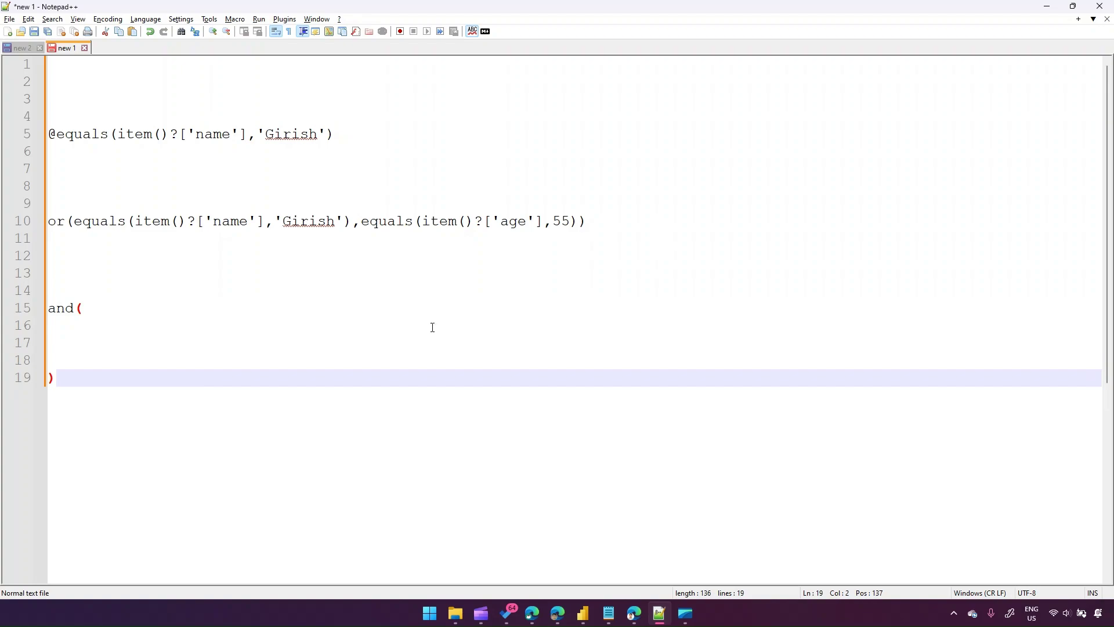
- Fill the and( ) block with the placeholders cond1, cond2 on line 17
left_click(183, 343)
type("cond")
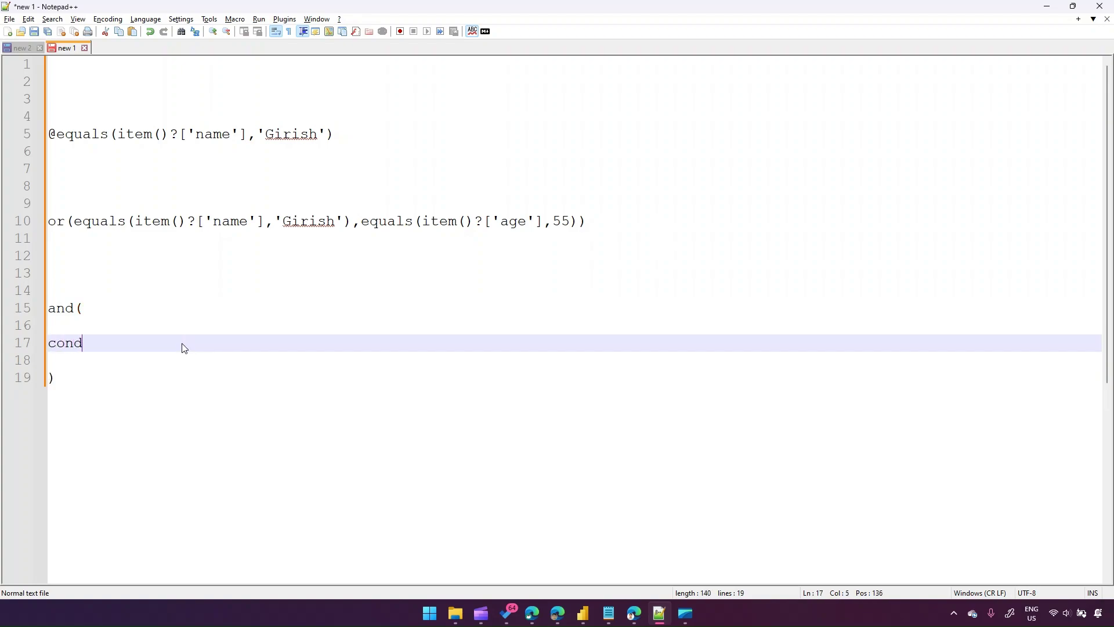
type("1, cond")
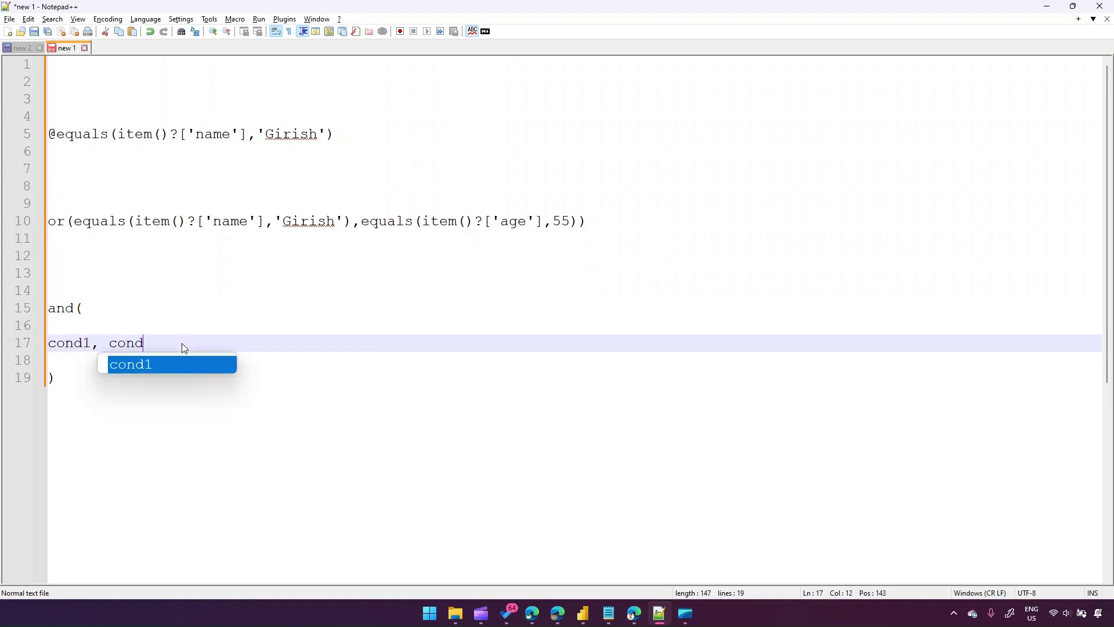
type("2")
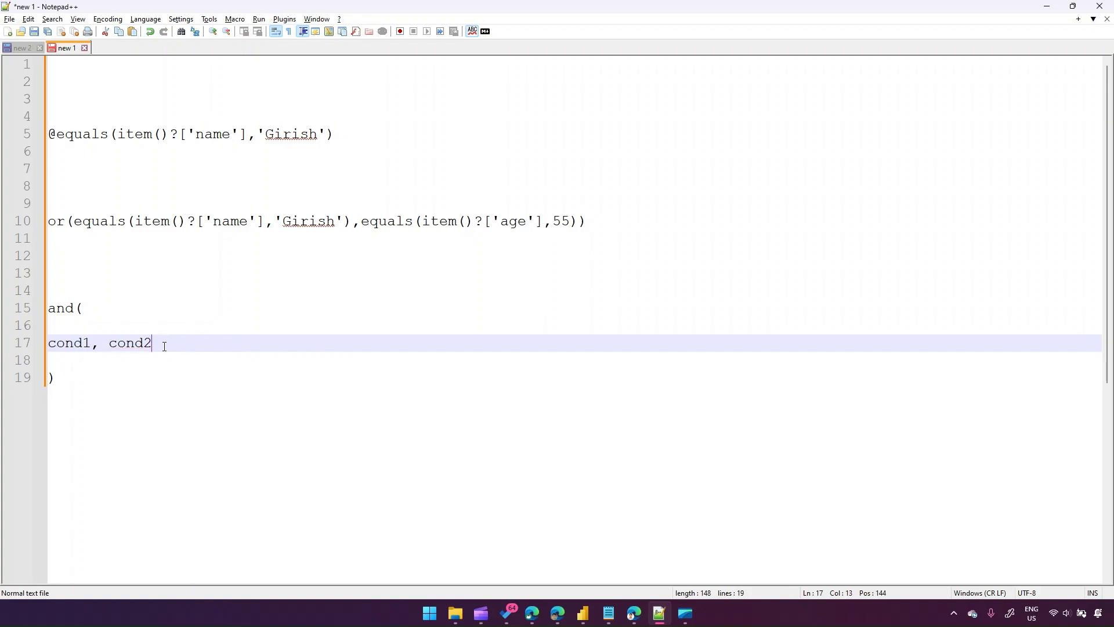
left_click_drag(166, 346, 47, 343)
left_click_drag(76, 221, 352, 221)
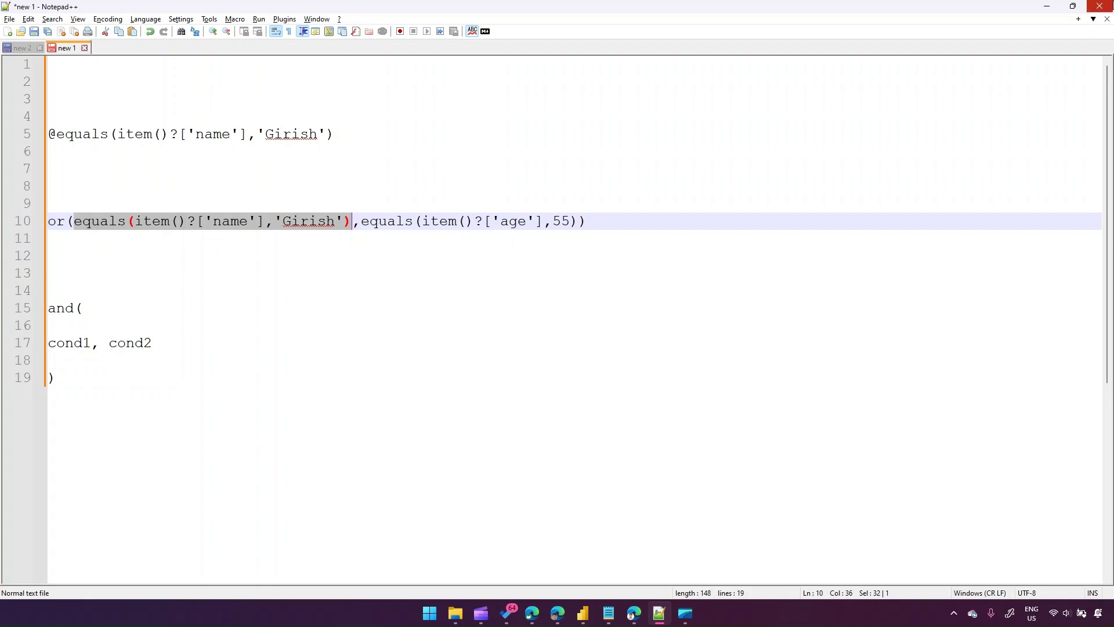
left_click(1047, 6)
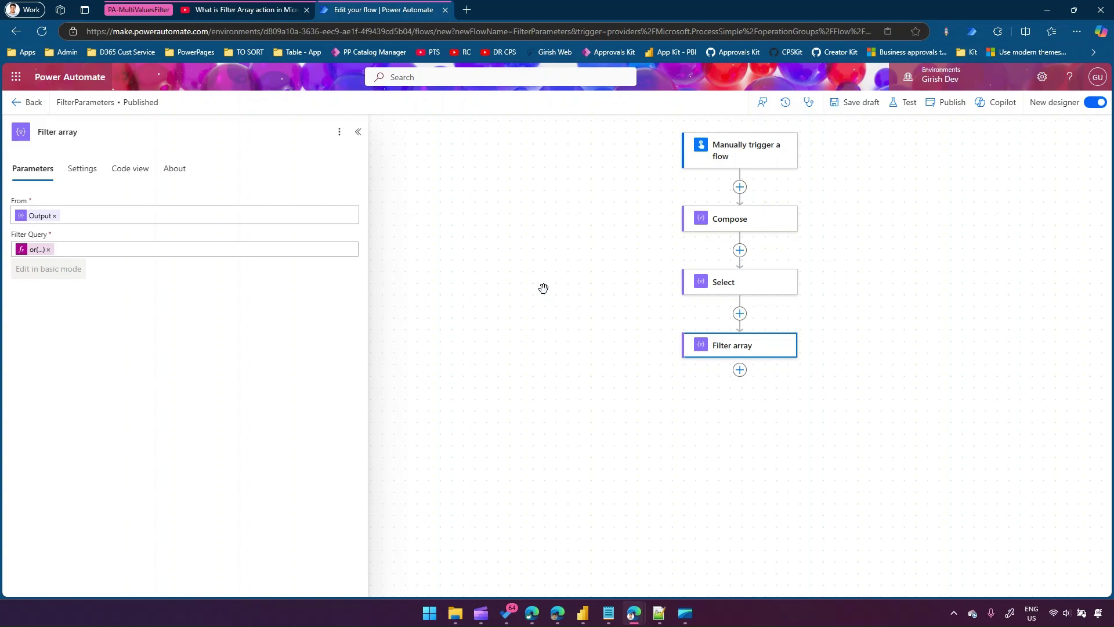
- Switch to the 'What is Filter Array action in Microsoft Power Automate' YouTube tab
left_click(247, 8)
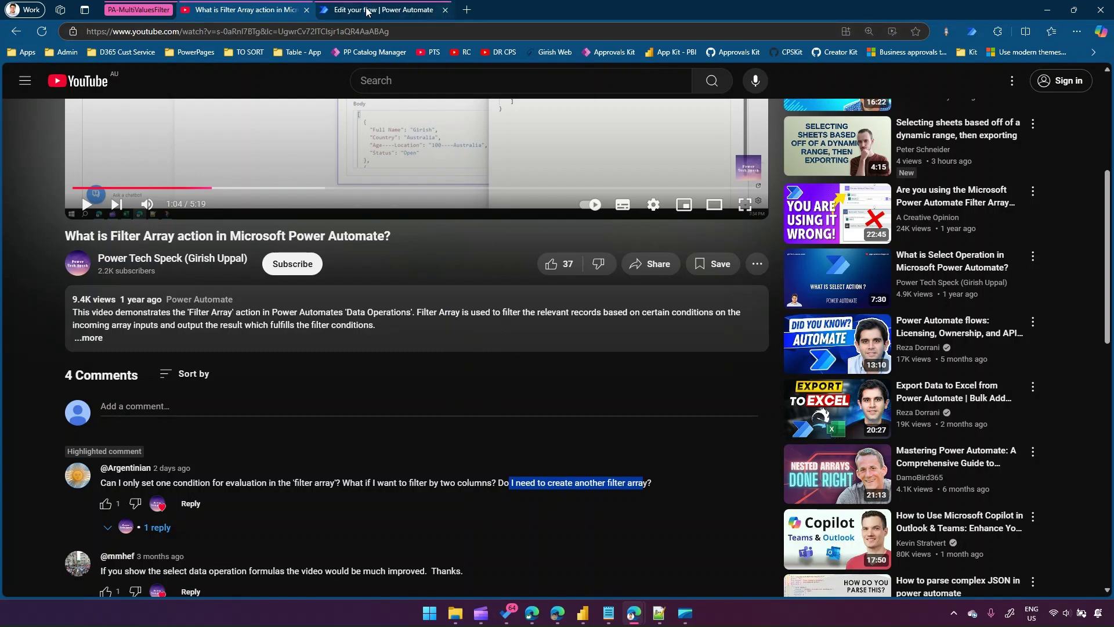
mouse_move(366, 11)
key("alt+Tab")
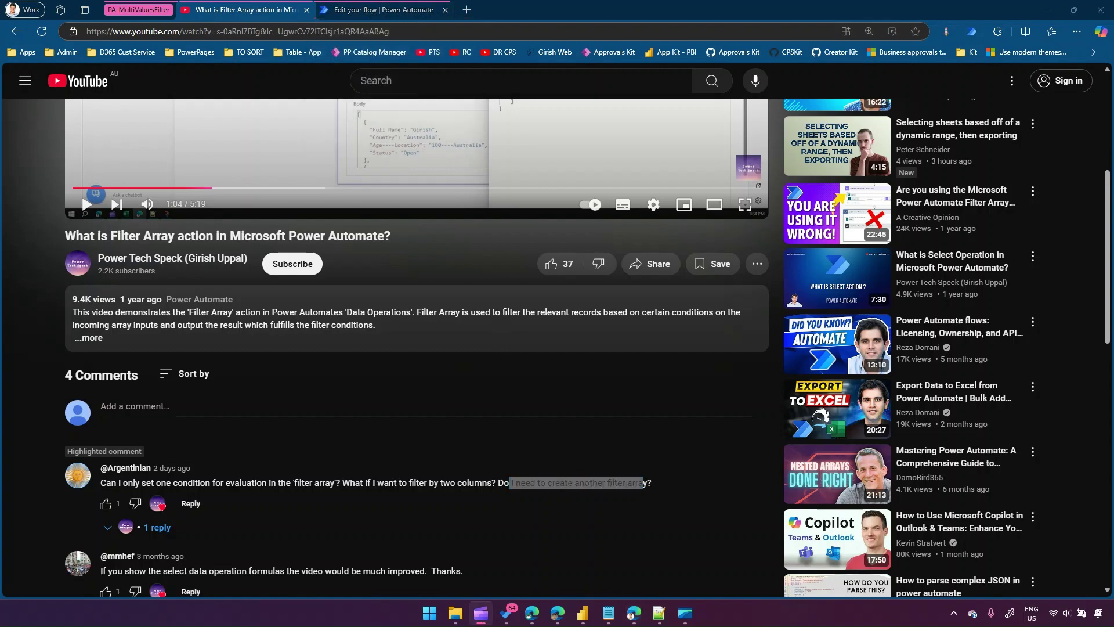